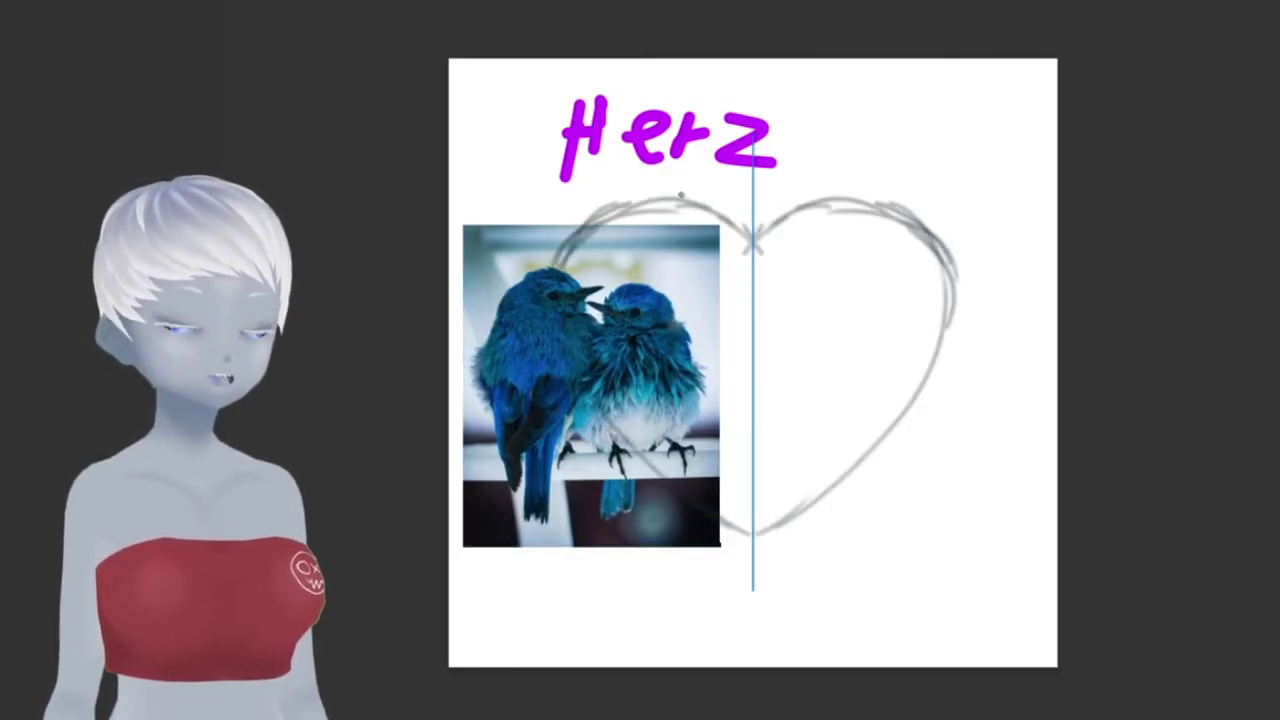
- Shift the grey and purple heart sketches aside and rough in two teal bird shapes
{"action": "left_click_drag", "start_coordinate": [762, 272], "coordinate": [857, 286]}
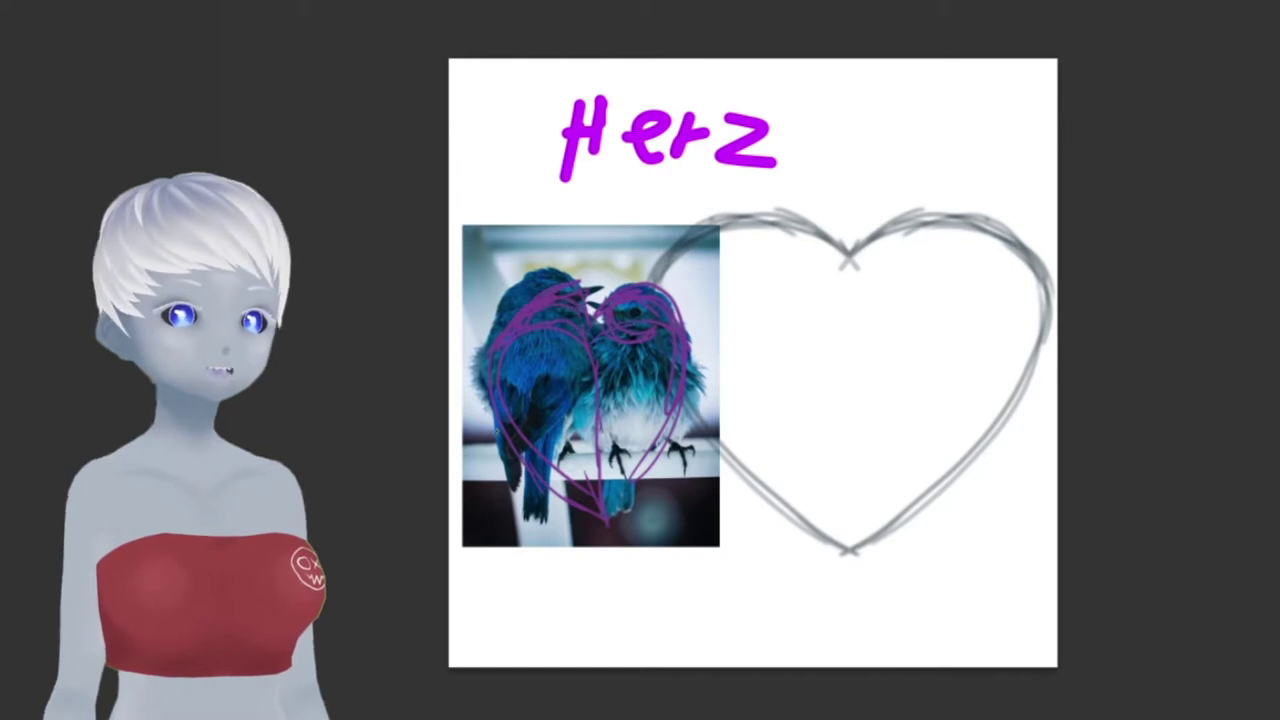
{"action": "left_click_drag", "start_coordinate": [614, 455], "coordinate": [614, 600]}
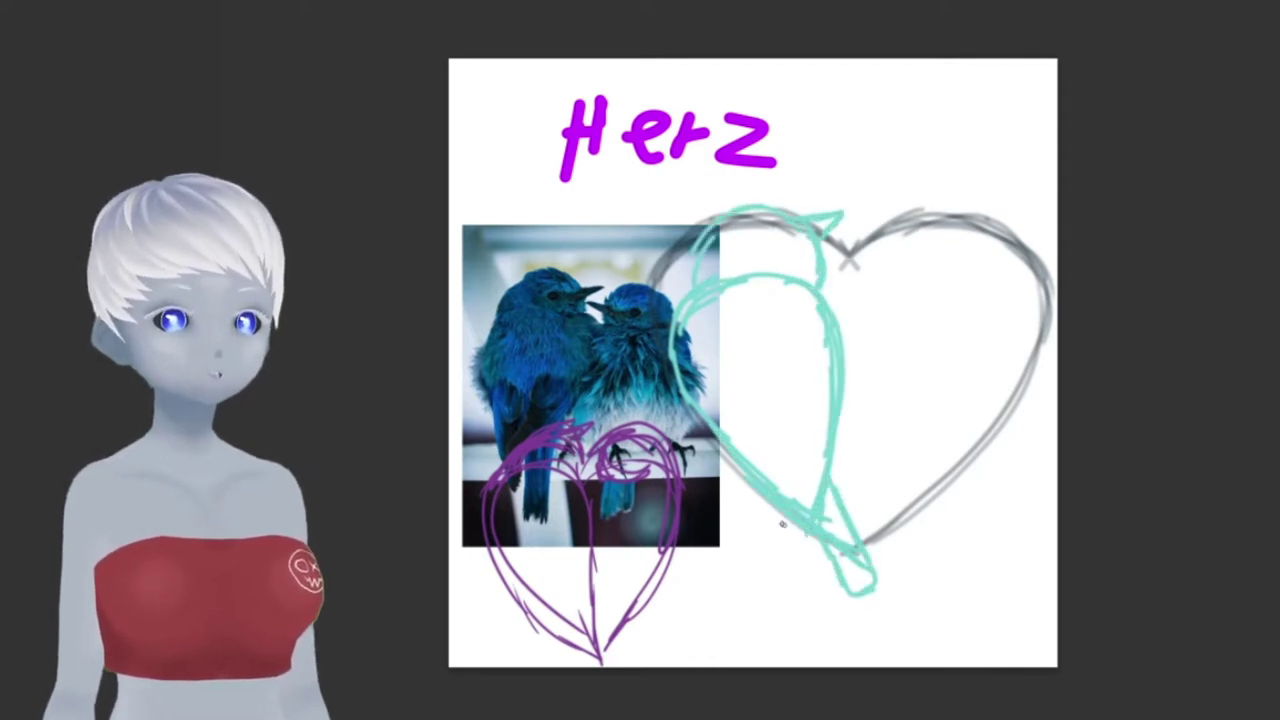
{"action": "left_click_drag", "start_coordinate": [857, 278], "coordinate": [868, 538]}
{"action": "left_click_drag", "start_coordinate": [930, 278], "coordinate": [880, 525]}
{"action": "left_click_drag", "start_coordinate": [830, 474], "coordinate": [1005, 463]}
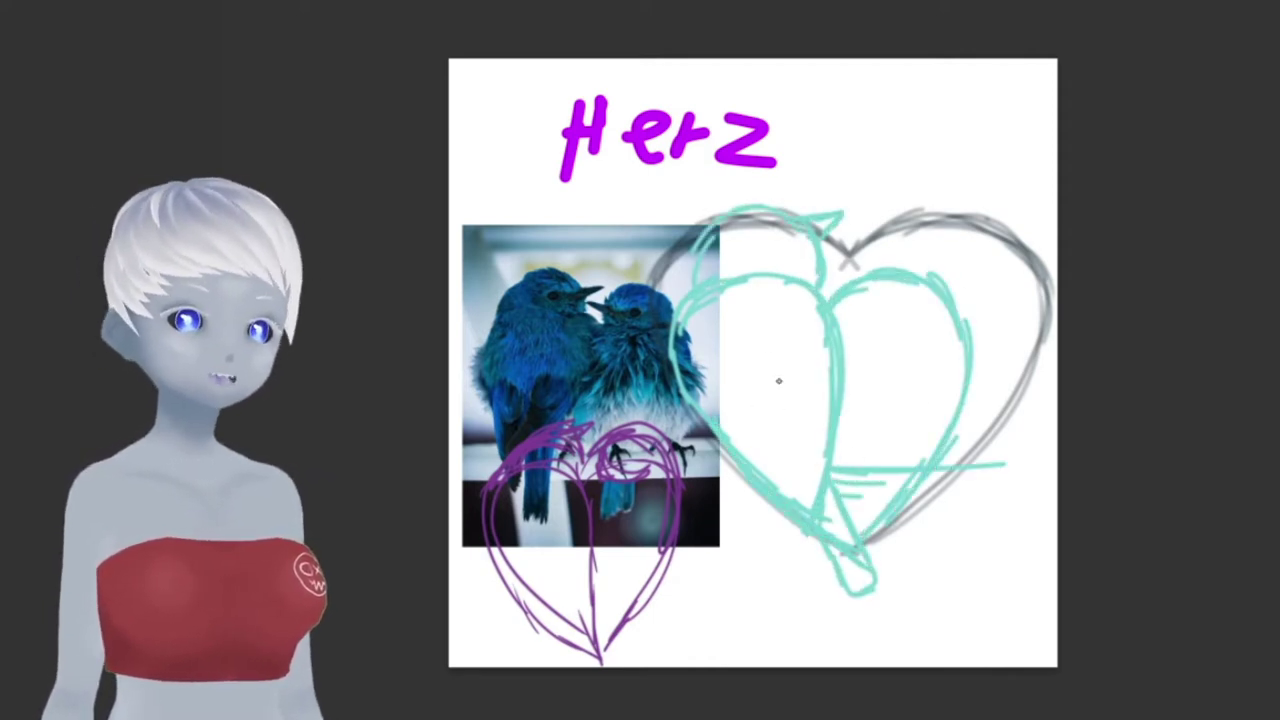
{"action": "left_click_drag", "start_coordinate": [800, 500], "coordinate": [757, 285]}
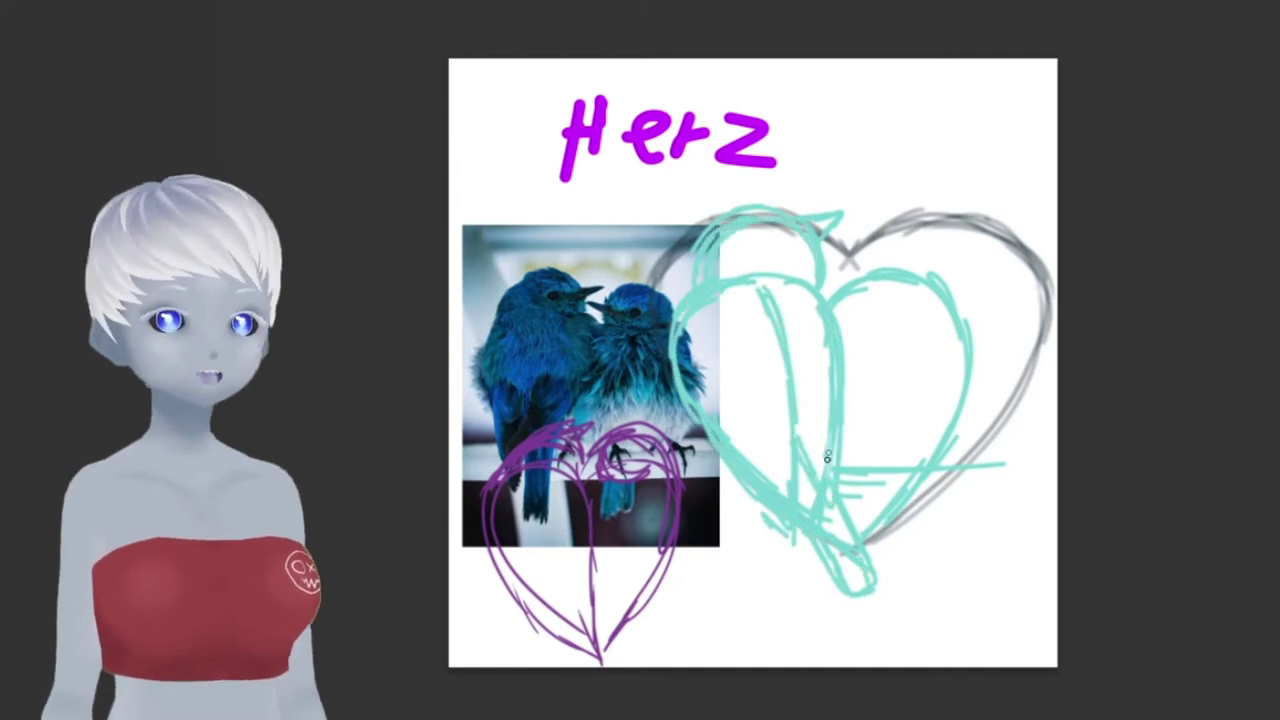
- Erase stray teal sketch lines and switch to a different brush preset
{"action": "left_click_drag", "start_coordinate": [776, 298], "coordinate": [778, 356]}
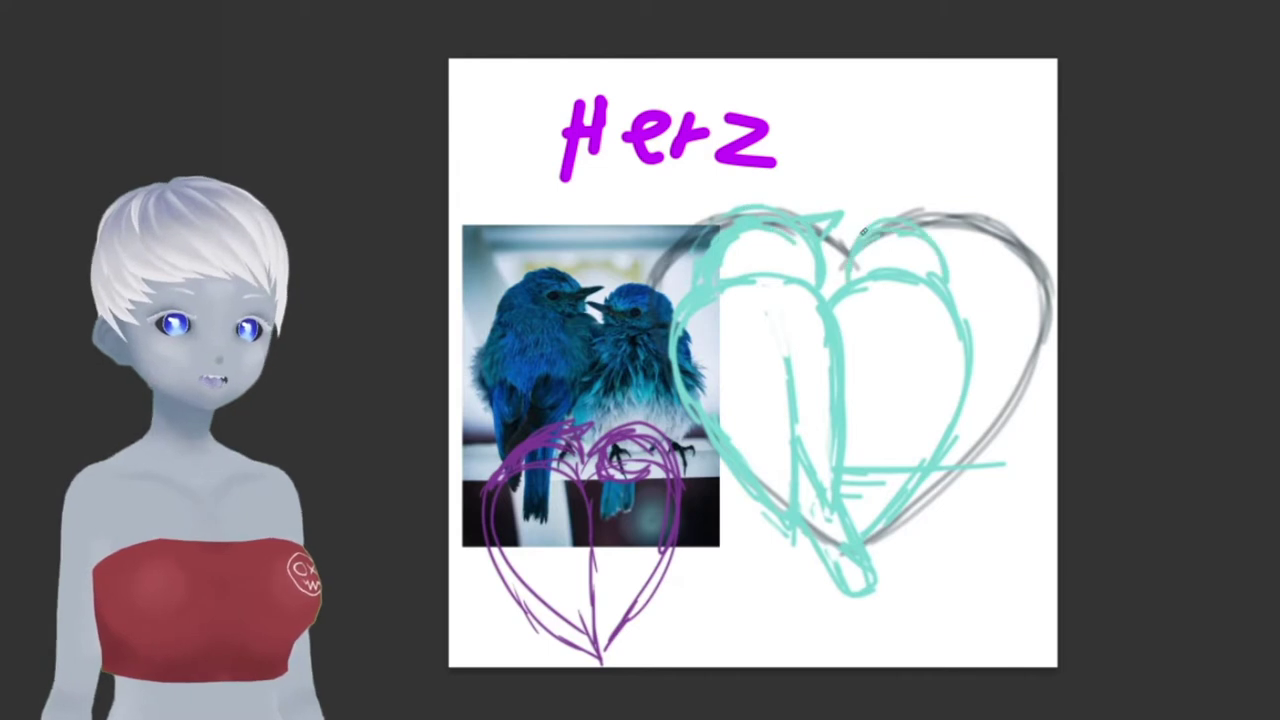
{"action": "right_click", "coordinate": [881, 325]}
{"action": "double_click", "coordinate": [1046, 603]}
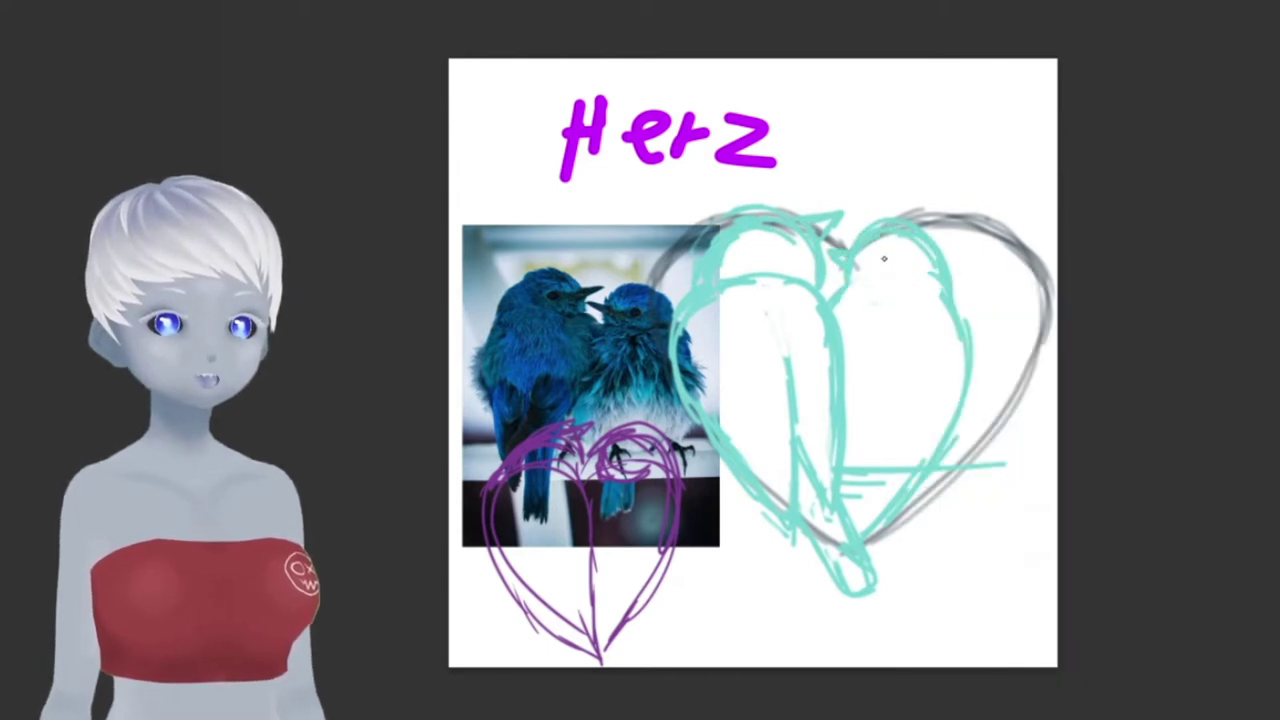
- Free-transform the teal bird sketch to stretch it across the grey heart
{"action": "key", "text": "ctrl+t"}
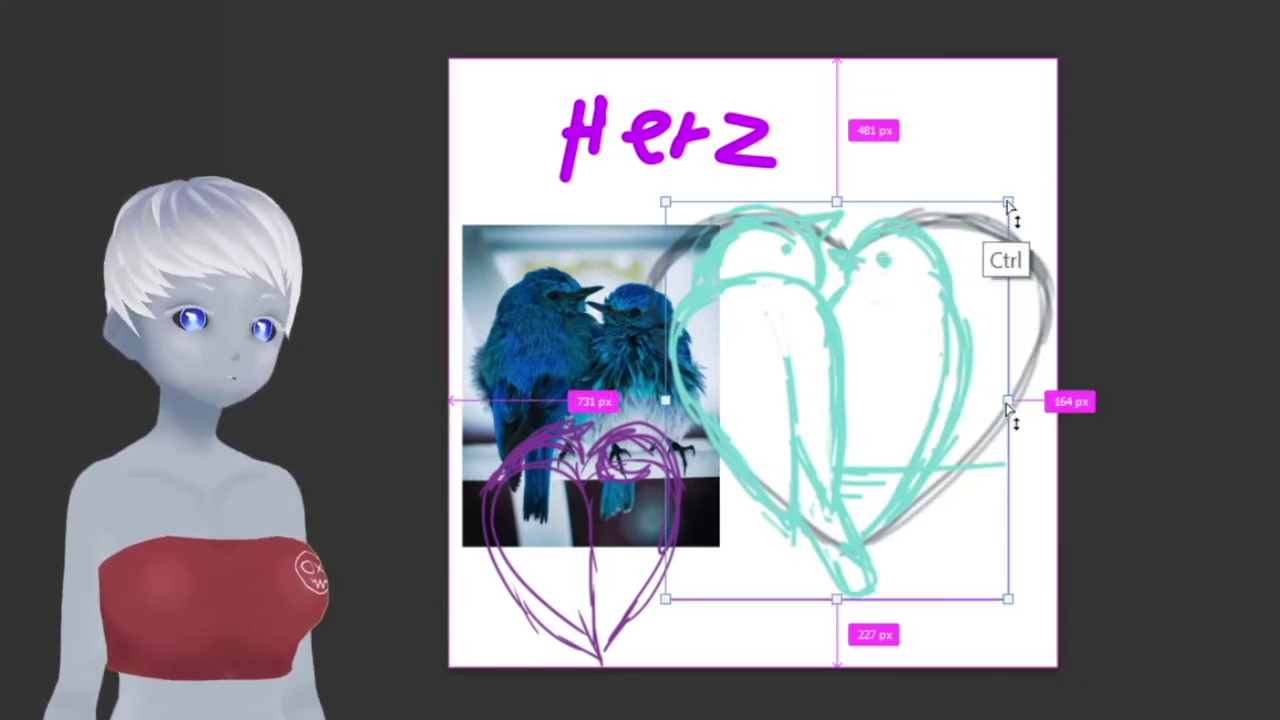
{"action": "left_click_drag", "start_coordinate": [1050, 214], "coordinate": [1100, 194]}
{"action": "left_click_drag", "start_coordinate": [834, 598], "coordinate": [1120, 333]}
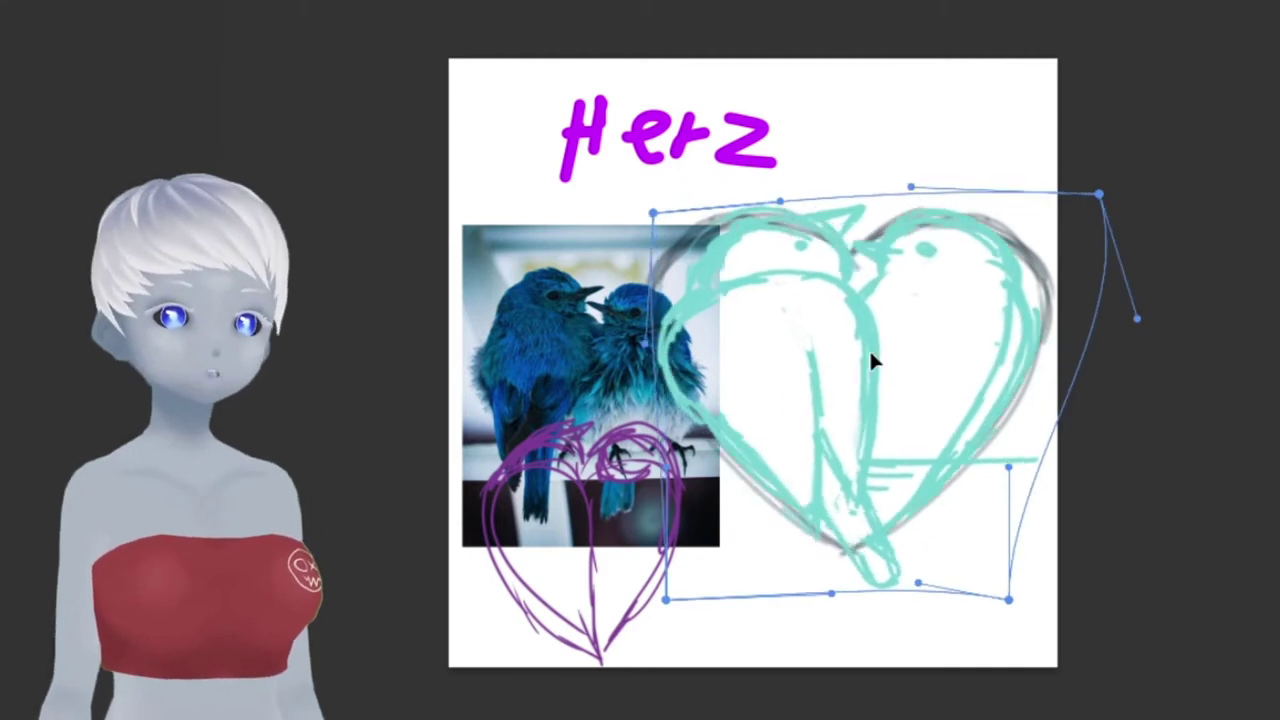
{"action": "key", "text": "ctrl+z"}
{"action": "key", "text": "ctrl+z"}
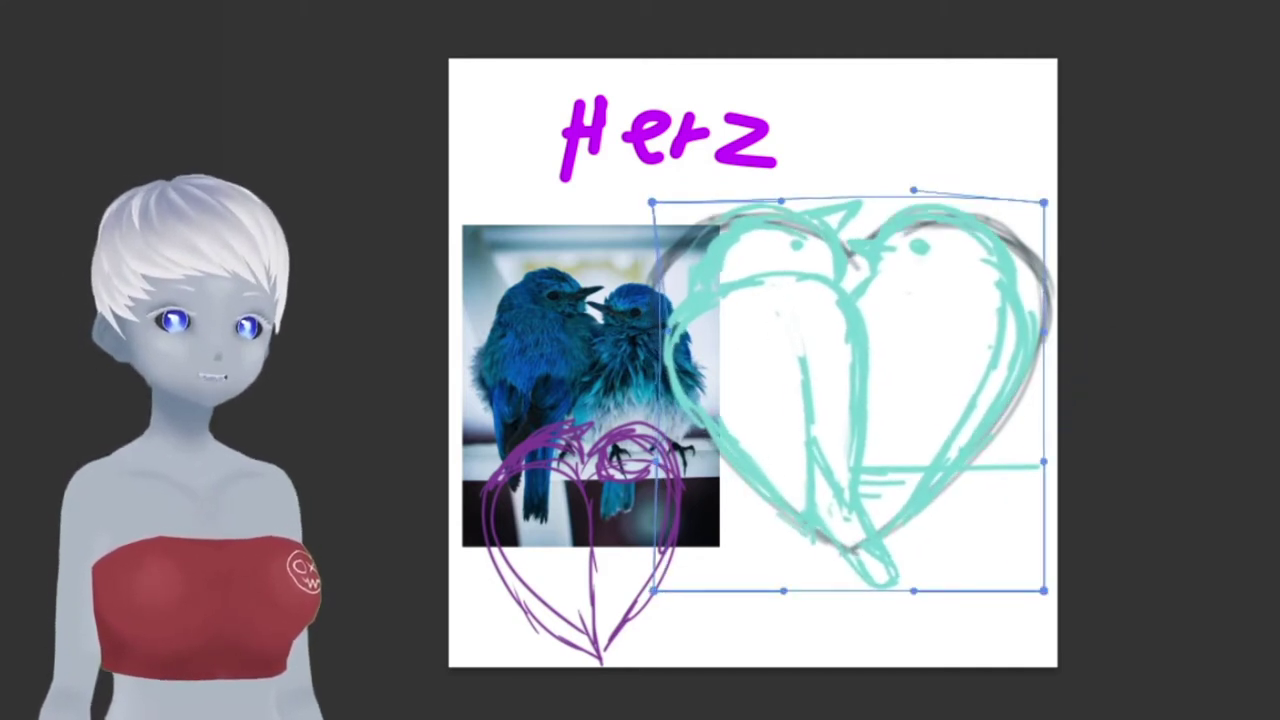
{"action": "key", "text": "ctrl+z"}
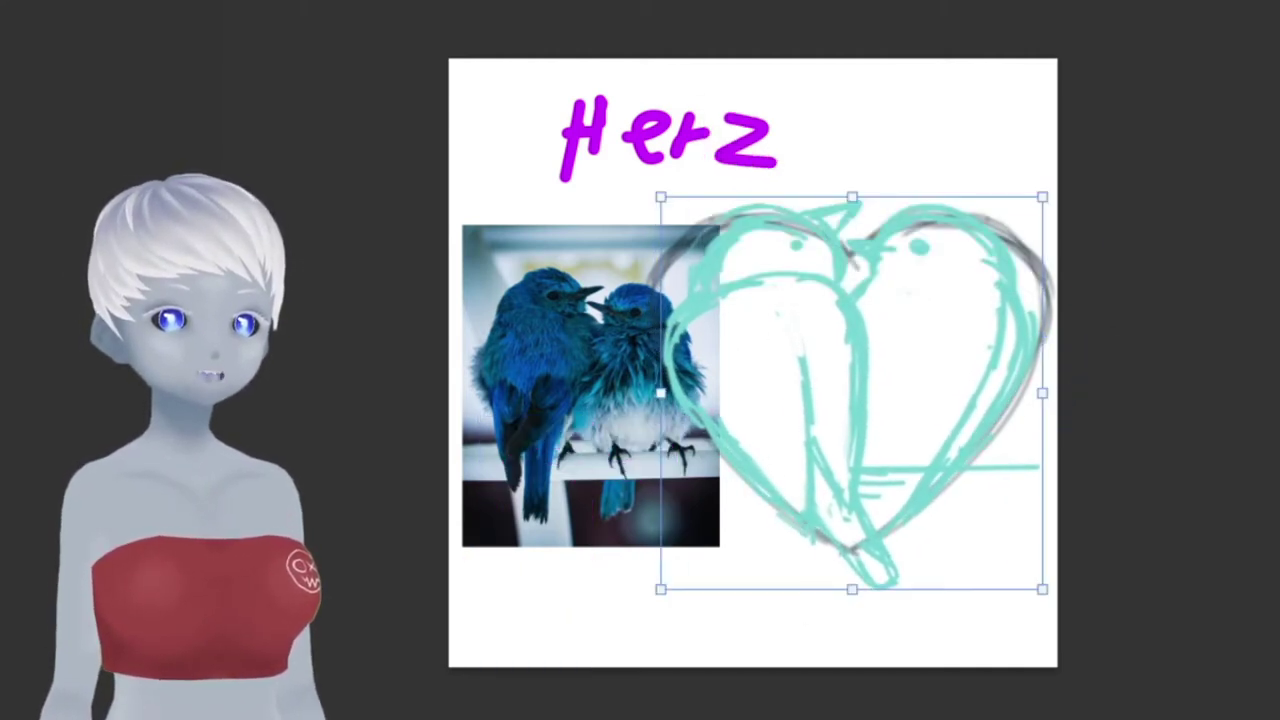
{"action": "key", "text": "Return"}
{"action": "left_click", "coordinate": [808, 323]}
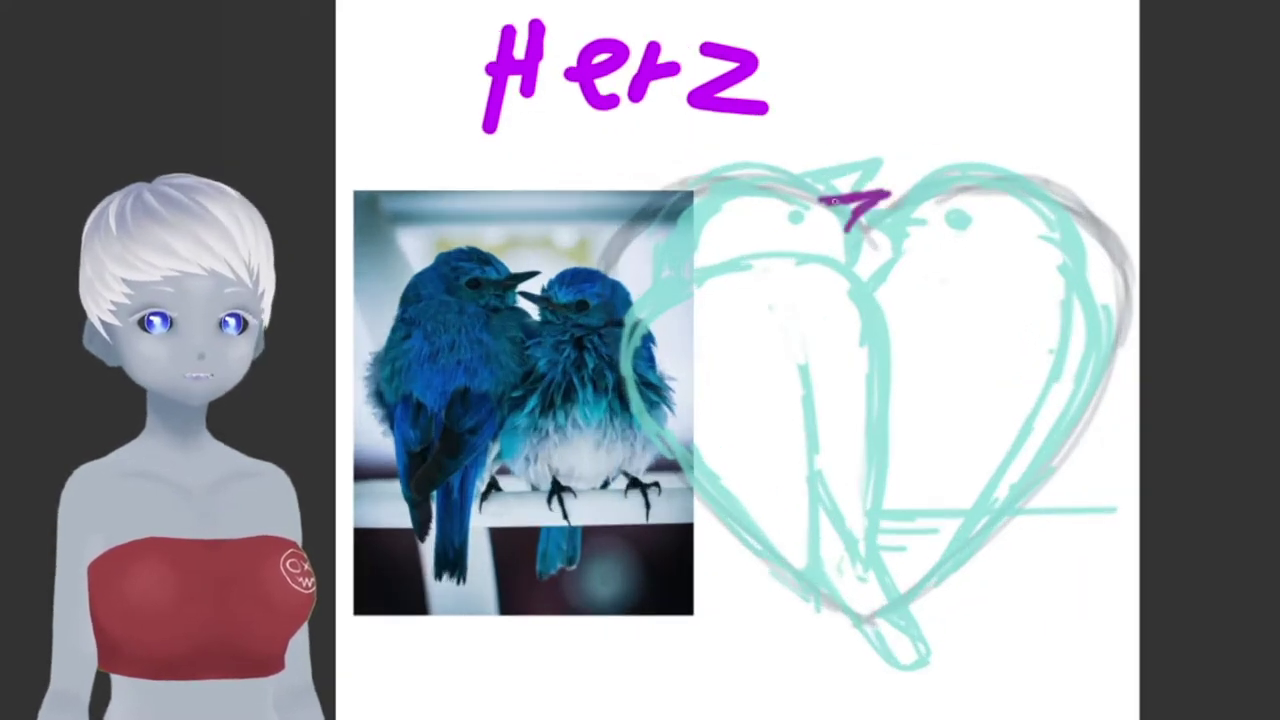
- Ink the left bird's back, belly, layered feathered wings and tail in purple
{"action": "left_click_drag", "start_coordinate": [692, 472], "coordinate": [705, 210]}
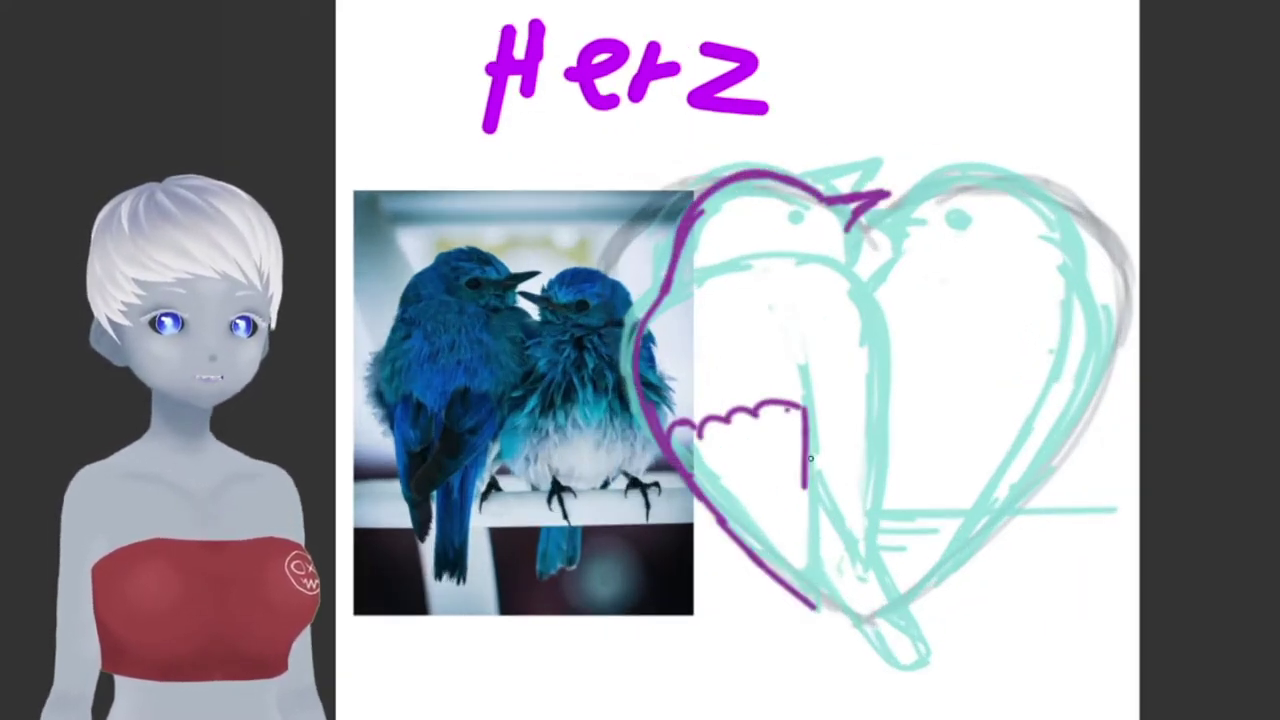
{"action": "left_click_drag", "start_coordinate": [711, 443], "coordinate": [818, 579]}
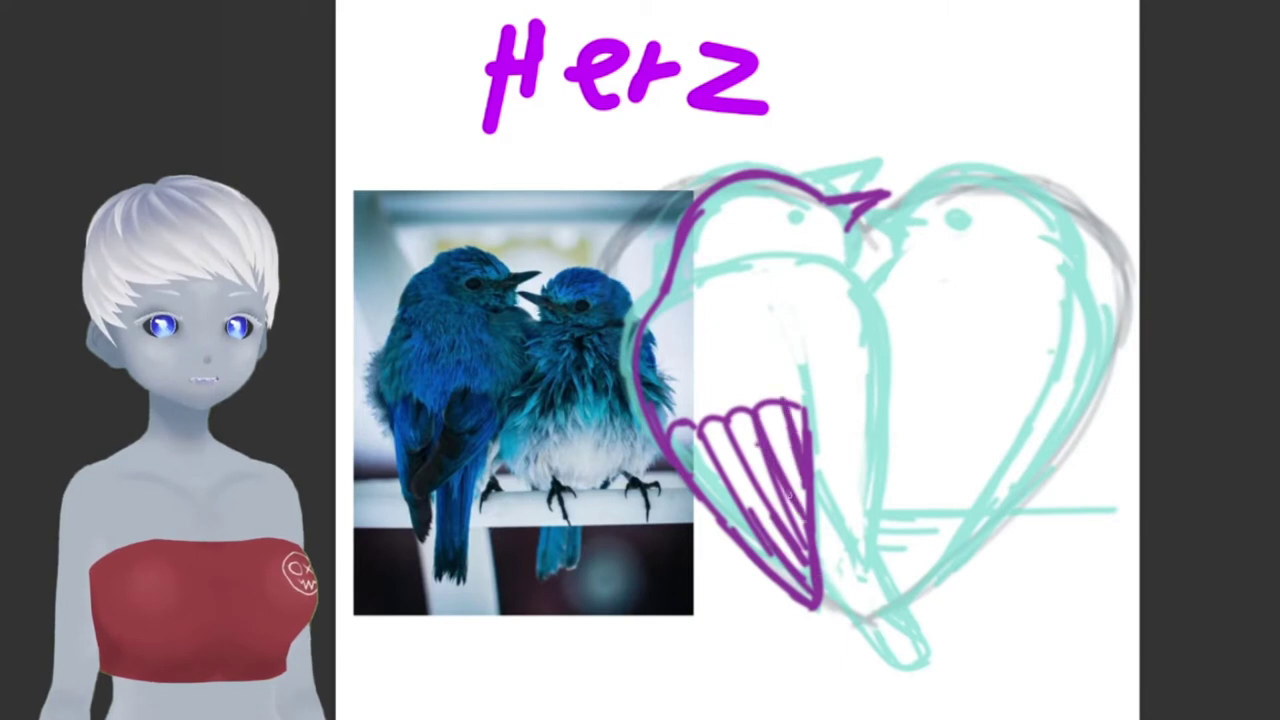
{"action": "left_click_drag", "start_coordinate": [805, 362], "coordinate": [878, 502]}
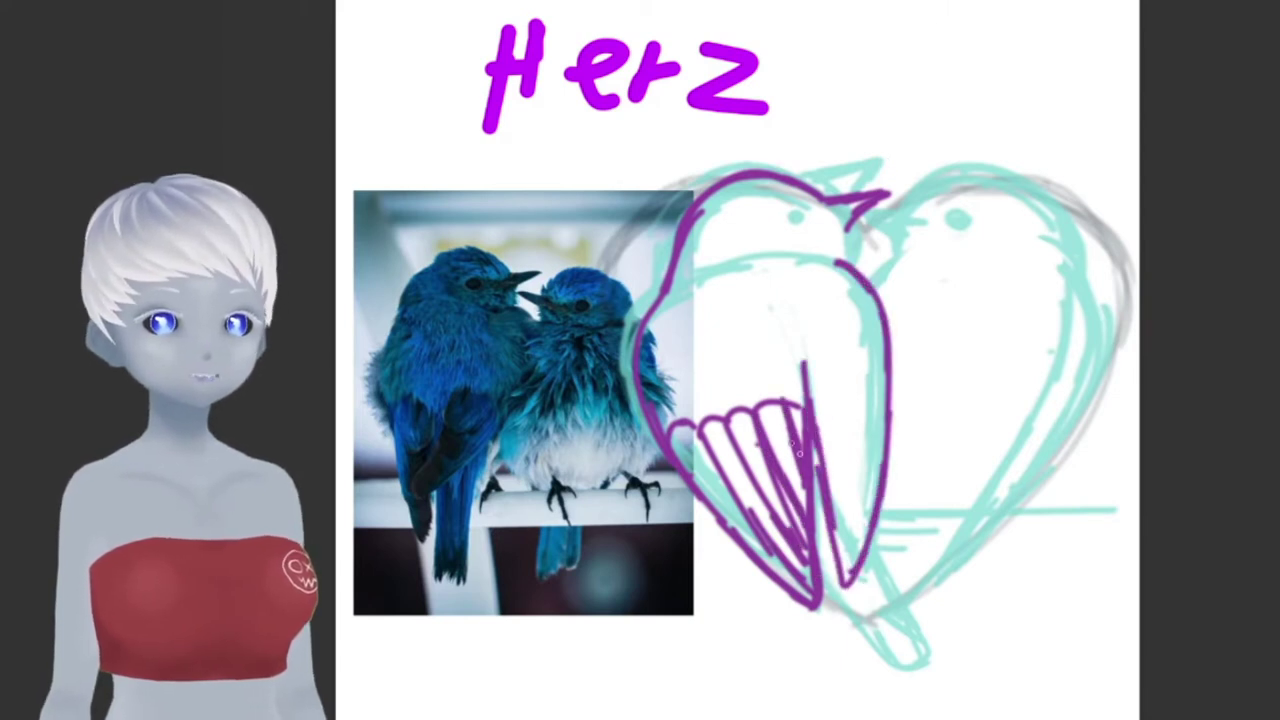
{"action": "left_click_drag", "start_coordinate": [778, 380], "coordinate": [860, 570]}
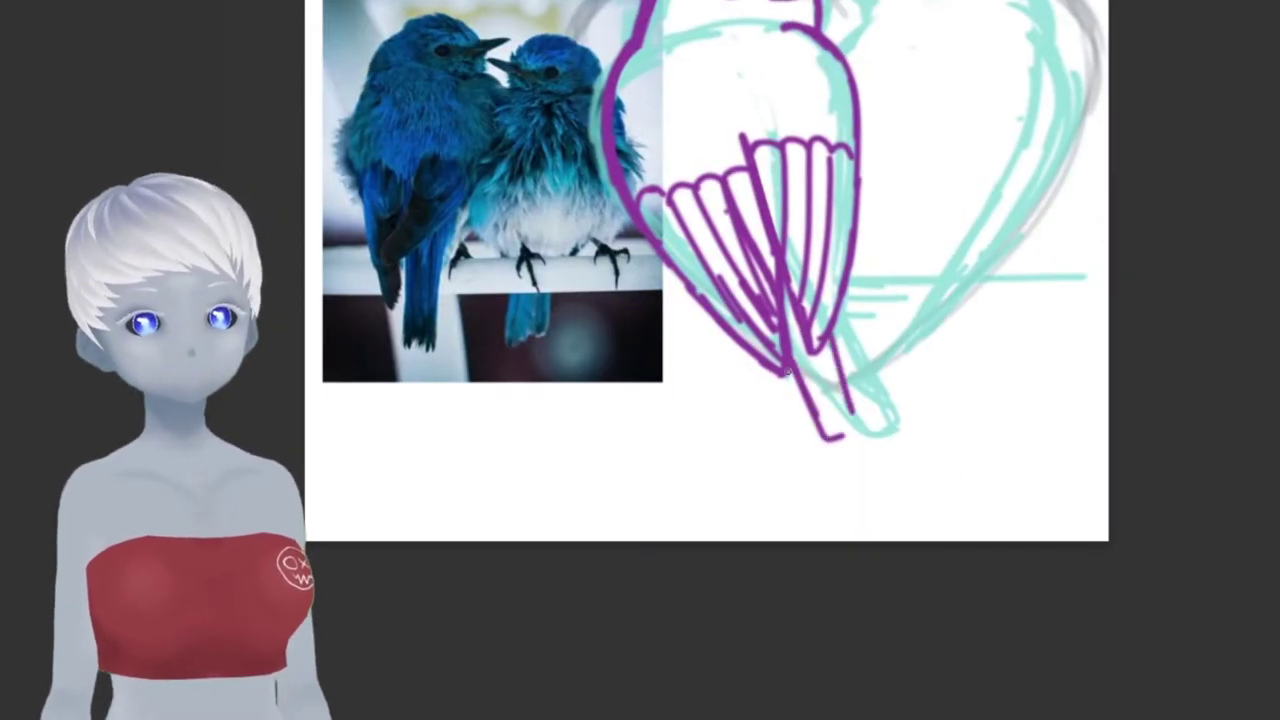
{"action": "left_click_drag", "start_coordinate": [789, 333], "coordinate": [839, 343]}
{"action": "left_click_drag", "start_coordinate": [743, 430], "coordinate": [790, 530]}
- Add more purple tail strokes, check brush size, and undo the right bird's head strokes
{"action": "right_click", "coordinate": [790, 340]}
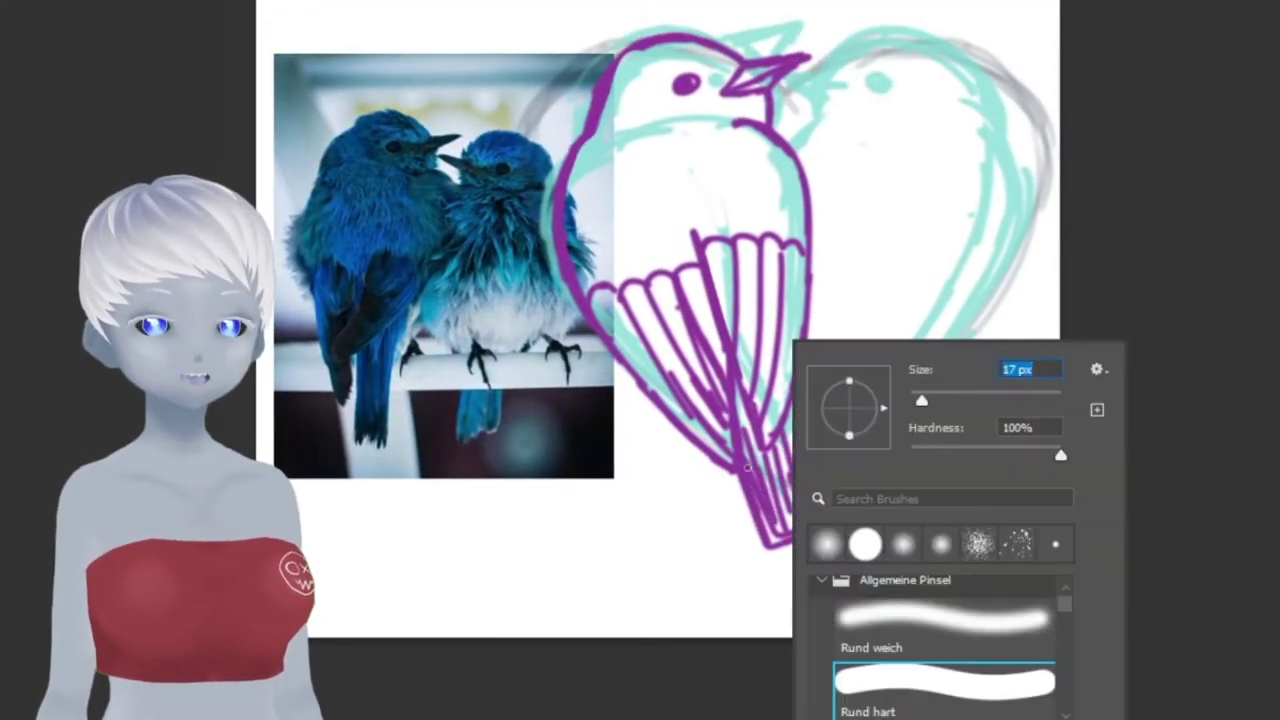
{"action": "key", "text": "Escape"}
{"action": "left_click_drag", "start_coordinate": [760, 450], "coordinate": [778, 533]}
{"action": "scroll", "coordinate": [790, 577], "scroll_direction": "up", "scroll_amount": 3}
{"action": "right_click", "coordinate": [789, 255]}
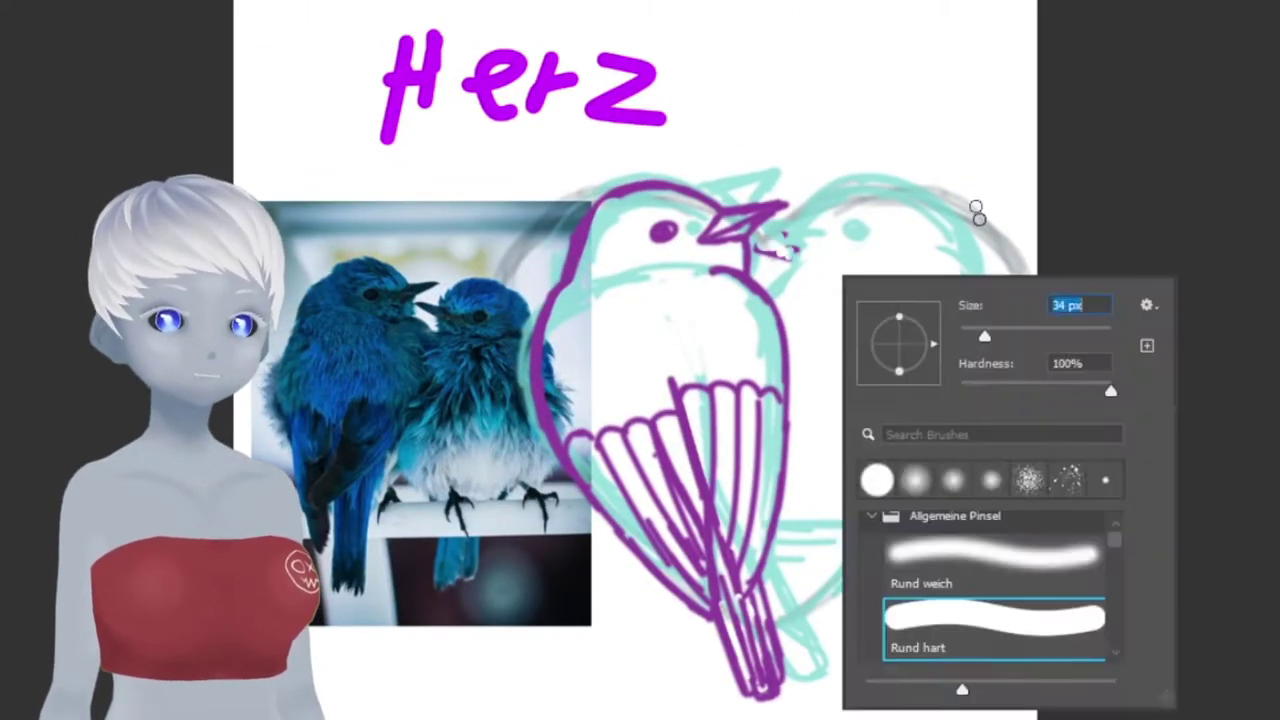
{"action": "key", "text": "Escape"}
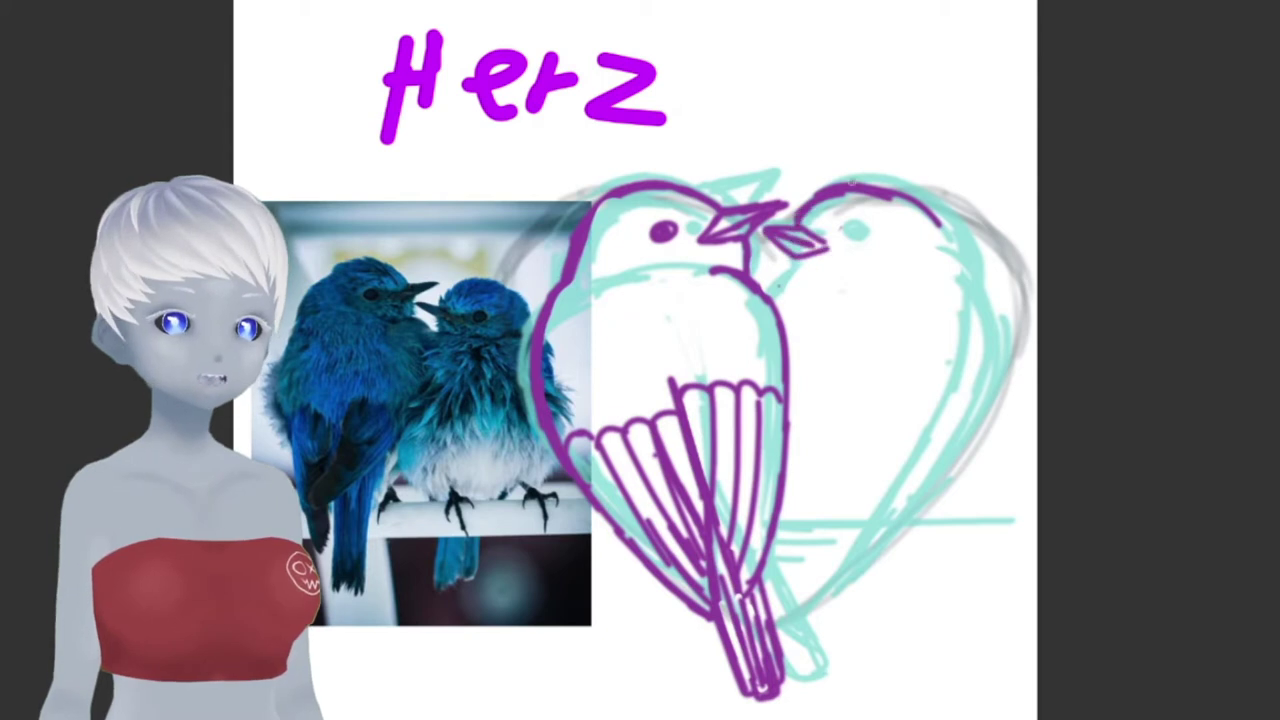
{"action": "key", "text": "ctrl+z"}
{"action": "key", "text": "ctrl+z"}
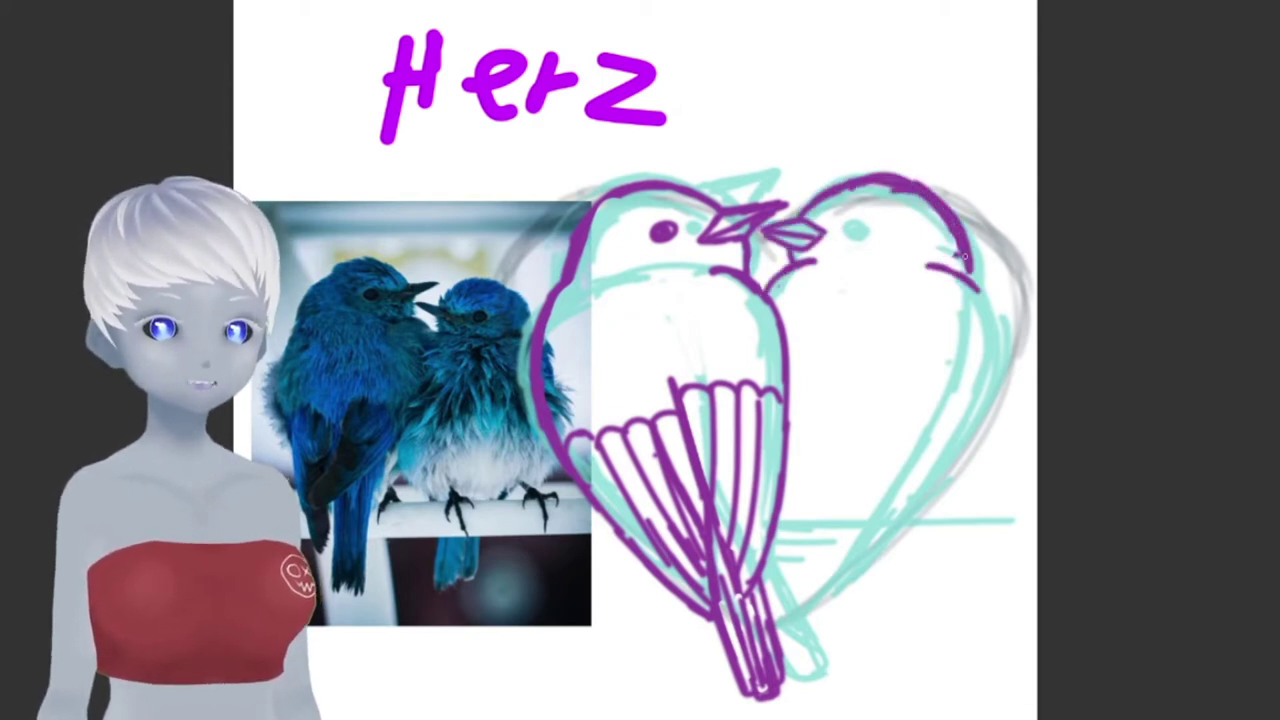
- Outline the right bird's head, back, body and tail, plus two parallel wire lines beneath
{"action": "mouse_move", "coordinate": [775, 523]}
{"action": "left_mouse_down"}
{"action": "mouse_move", "coordinate": [965, 275]}
{"action": "mouse_move", "coordinate": [860, 530]}
{"action": "left_mouse_up"}
{"action": "left_click_drag", "start_coordinate": [1000, 300], "coordinate": [900, 500]}
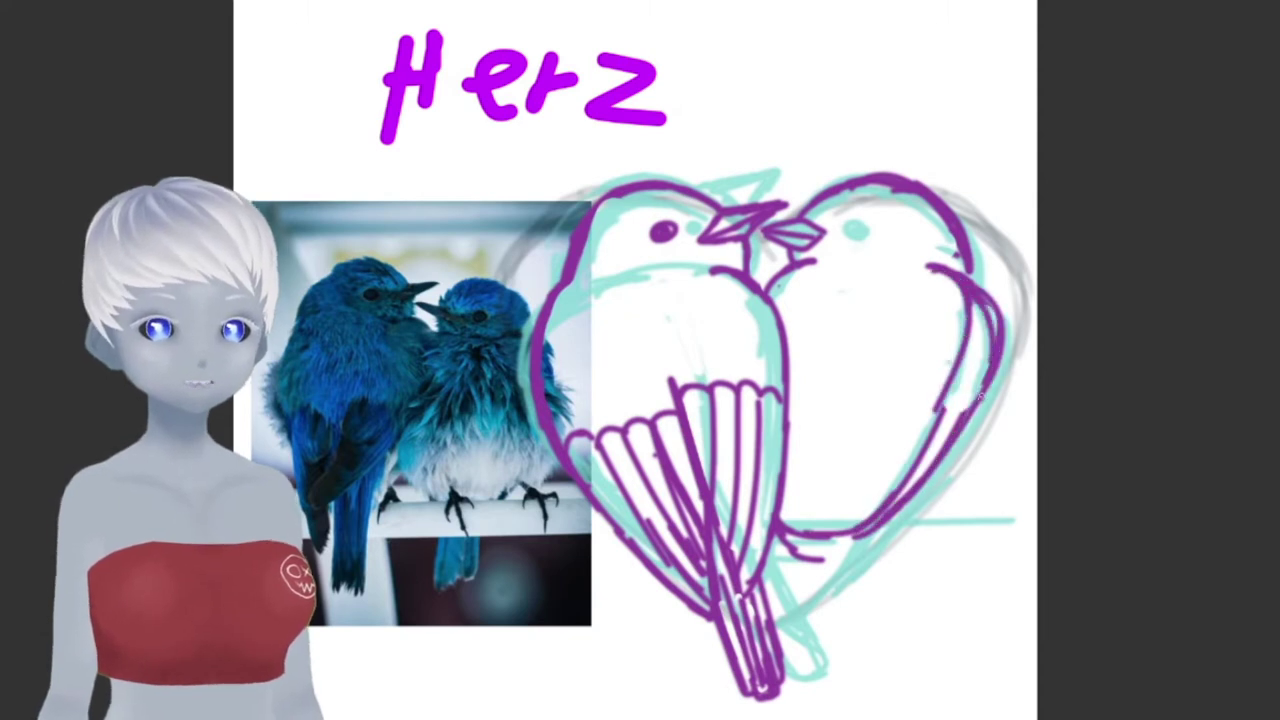
{"action": "left_click_drag", "start_coordinate": [960, 370], "coordinate": [894, 449]}
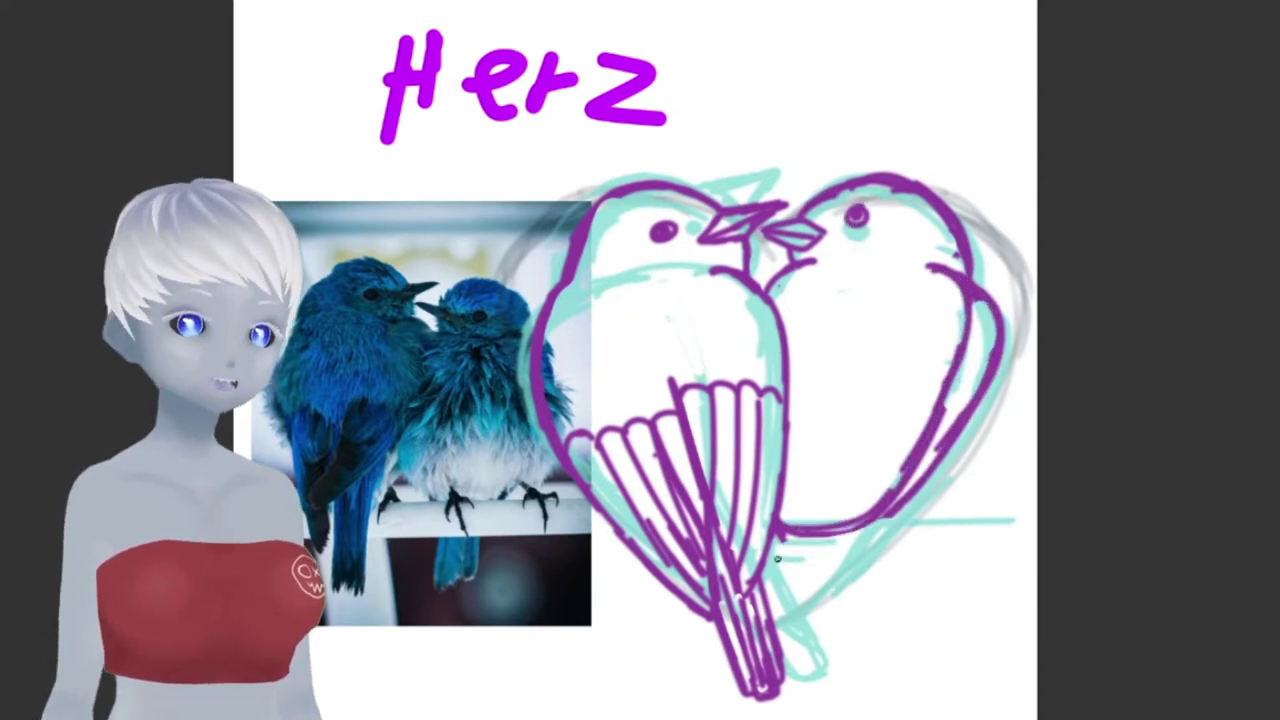
{"action": "left_click_drag", "start_coordinate": [777, 559], "coordinate": [800, 650]}
{"action": "left_click_drag", "start_coordinate": [790, 650], "coordinate": [836, 570]}
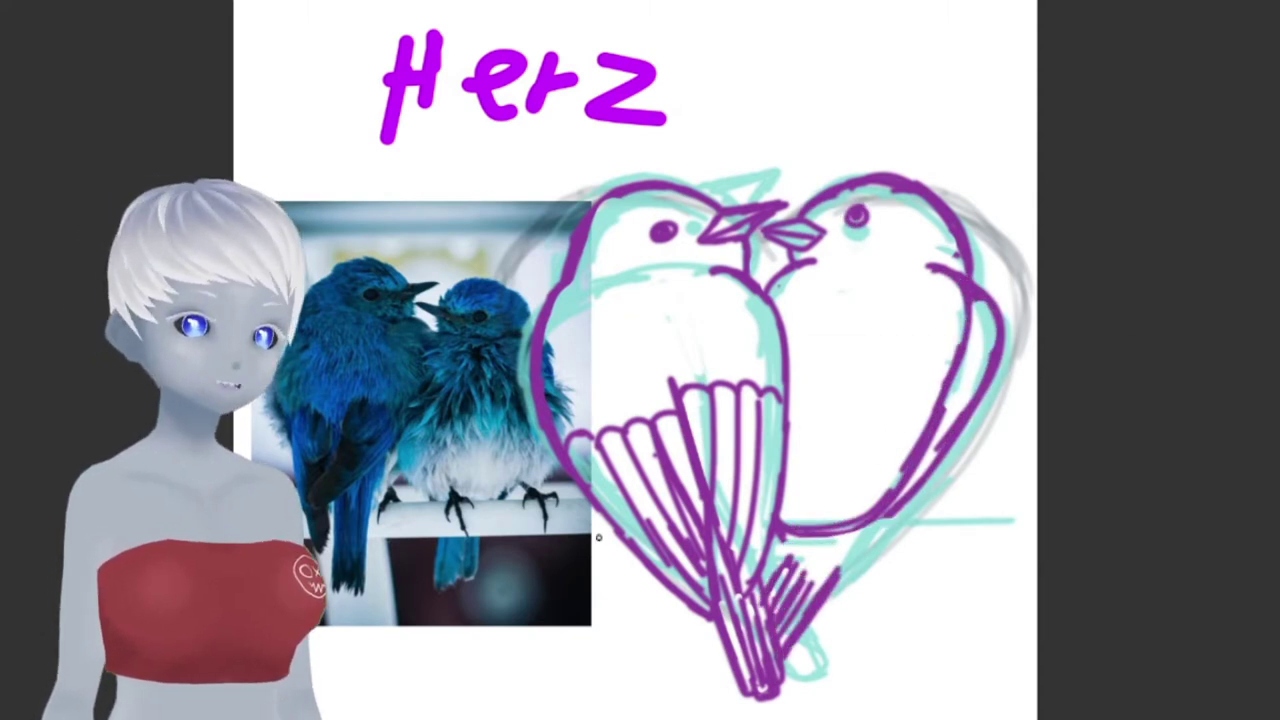
{"action": "left_click_drag", "start_coordinate": [570, 532], "coordinate": [1015, 520]}
{"action": "left_click_drag", "start_coordinate": [576, 571], "coordinate": [1010, 562]}
- Shift and tilt the wire lines left and hide the teal sketch
{"action": "key", "text": "ctrl+t"}
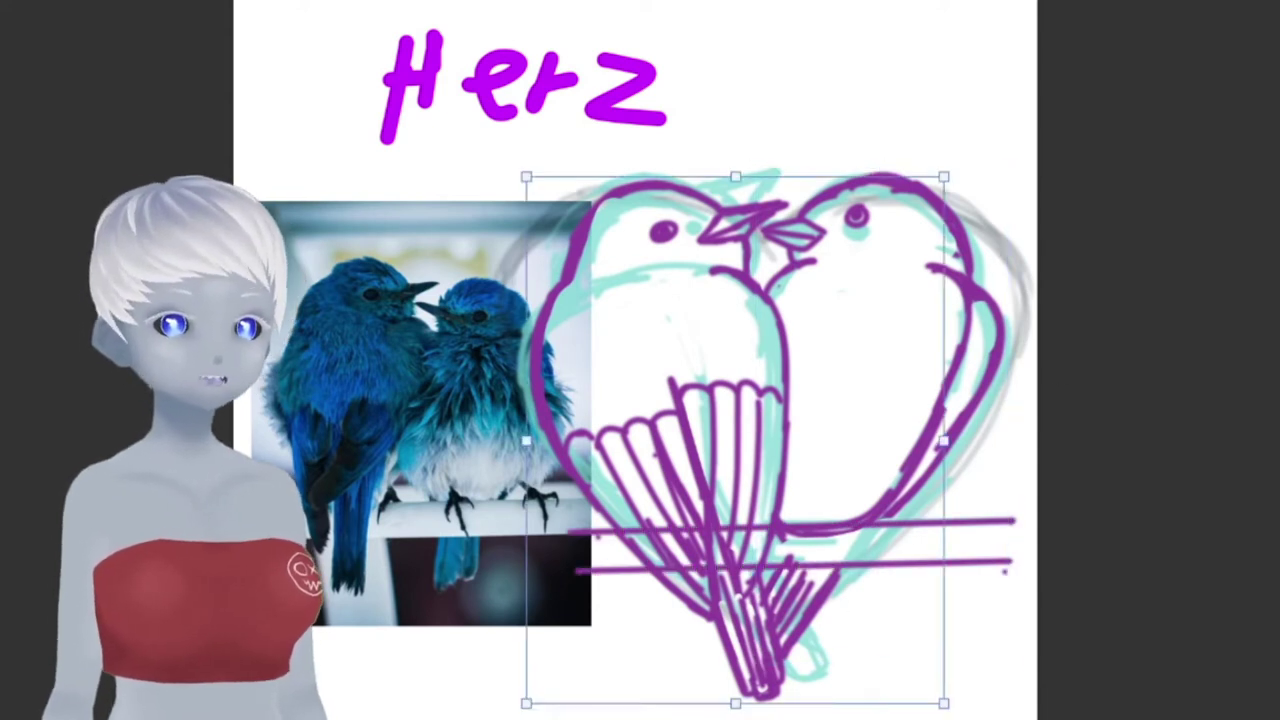
{"action": "left_click_drag", "start_coordinate": [513, 557], "coordinate": [894, 543]}
{"action": "key", "text": "Return"}
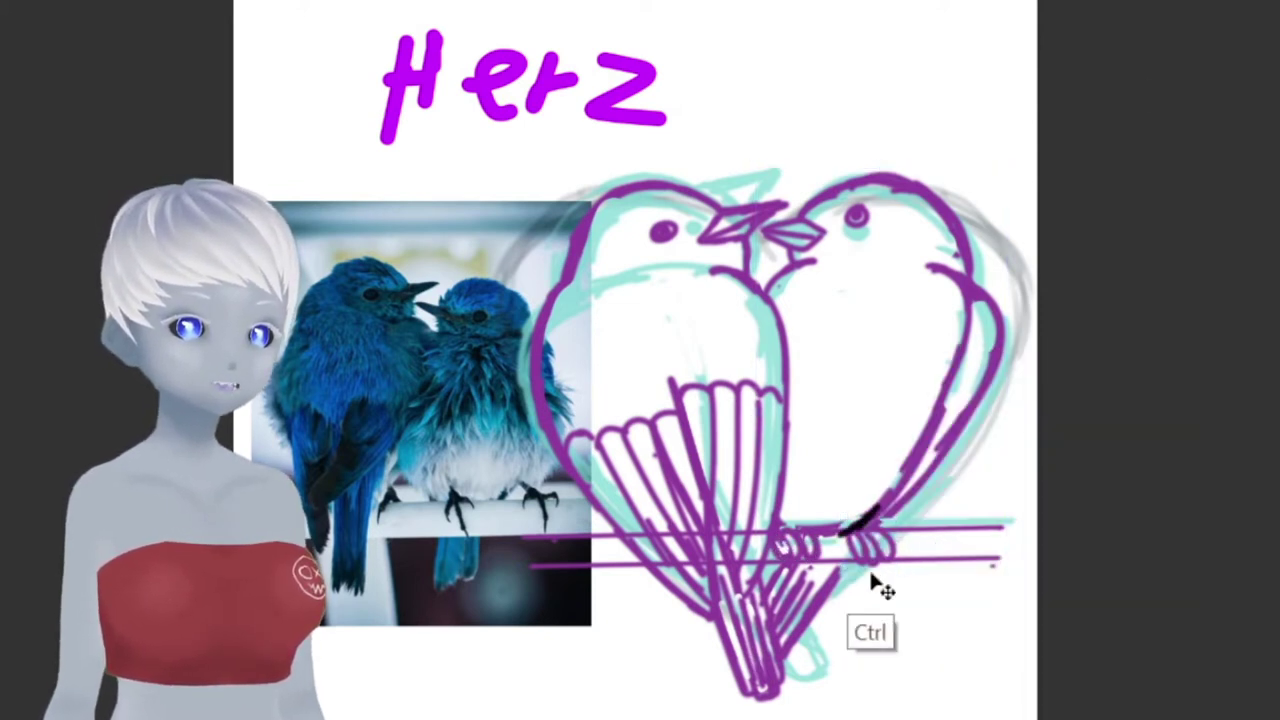
{"action": "key", "text": "Delete"}
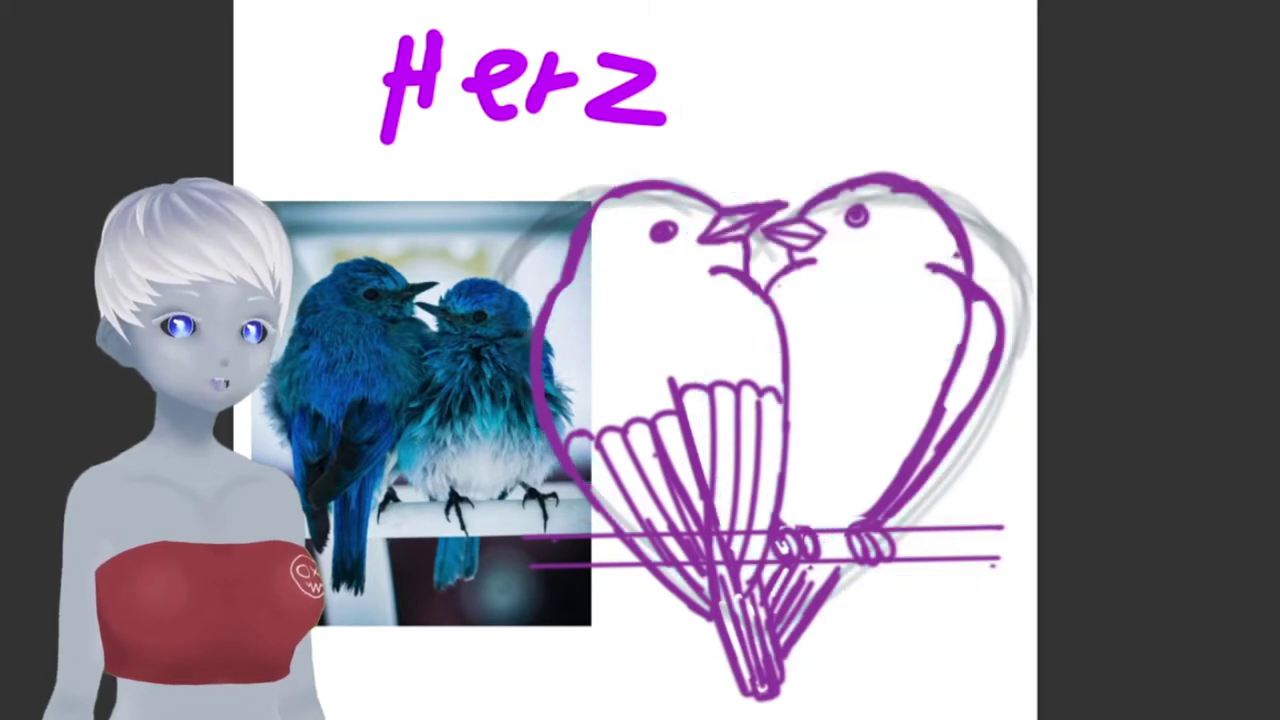
- Warp the right and left bird outlines to hug the grey heart
{"action": "key", "text": "ctrl+t"}
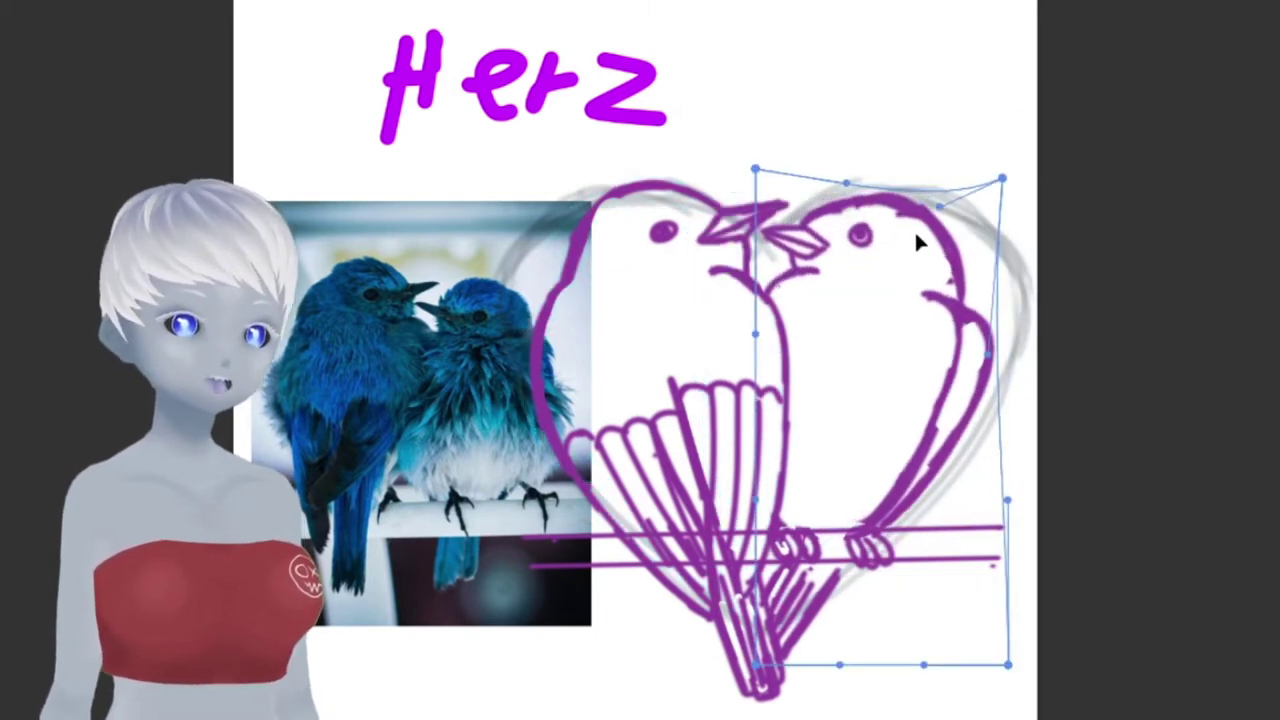
{"action": "left_click_drag", "start_coordinate": [914, 243], "coordinate": [940, 205]}
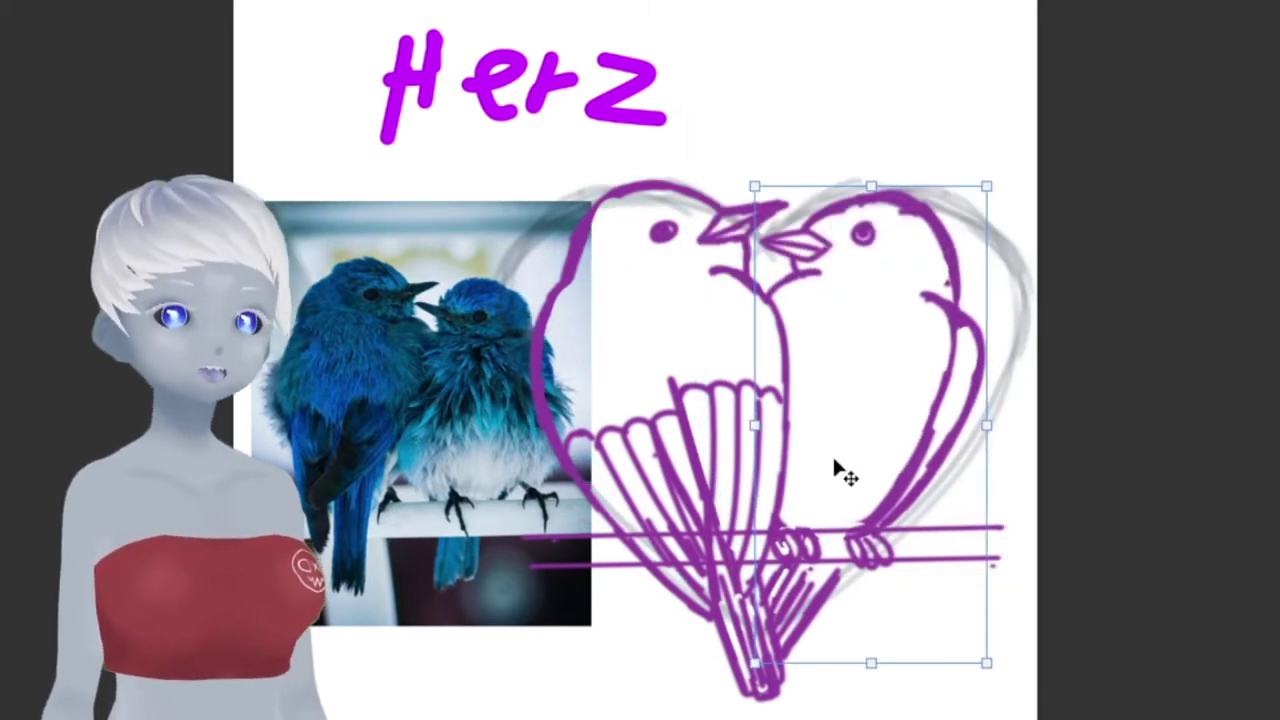
{"action": "key", "text": "Return"}
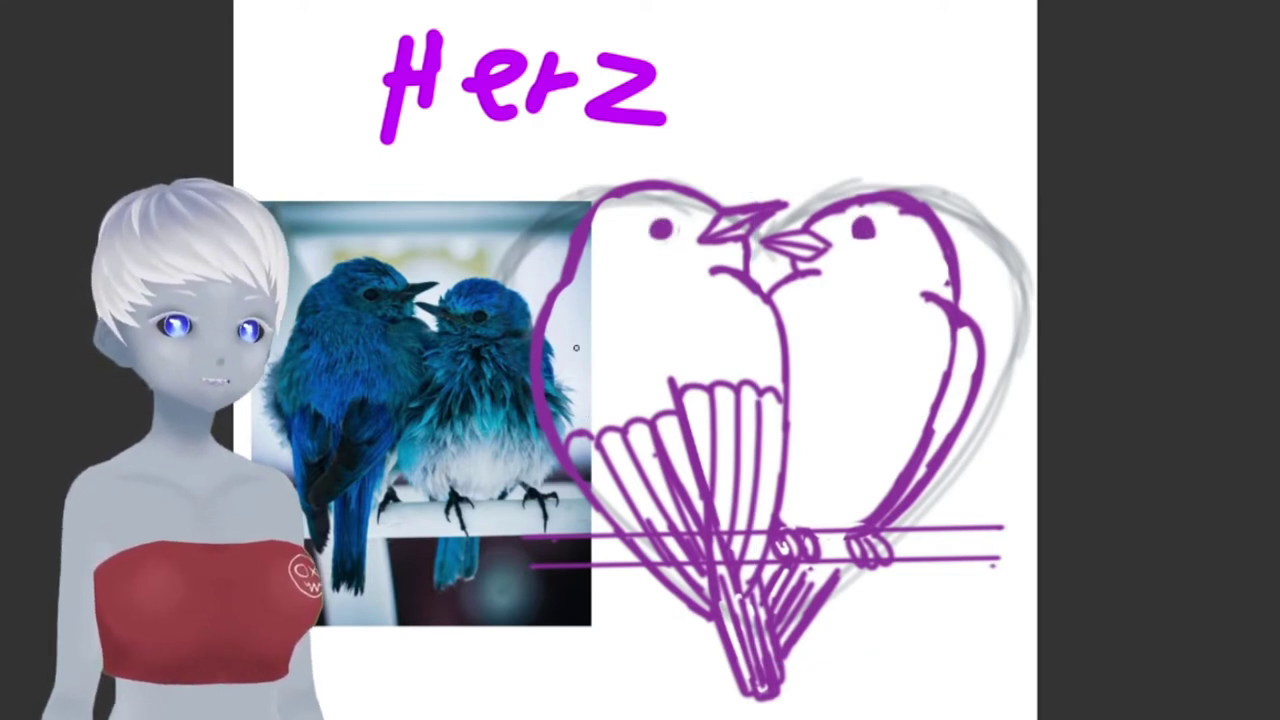
{"action": "key", "text": "ctrl+t"}
{"action": "left_click_drag", "start_coordinate": [556, 264], "coordinate": [573, 282]}
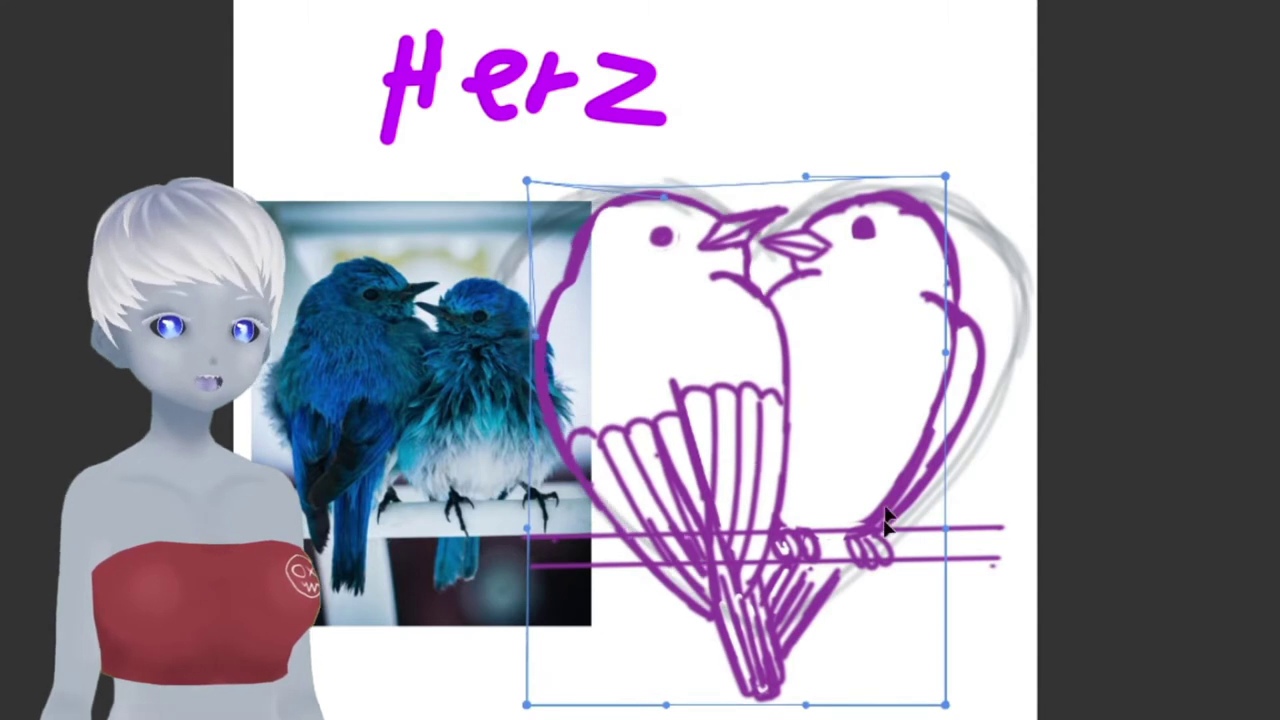
{"action": "key", "text": "Return"}
- Lasso the left bird's beak and nudge it into place
{"action": "left_click_drag", "start_coordinate": [800, 215], "coordinate": [770, 285]}
{"action": "key", "text": "ctrl+t"}
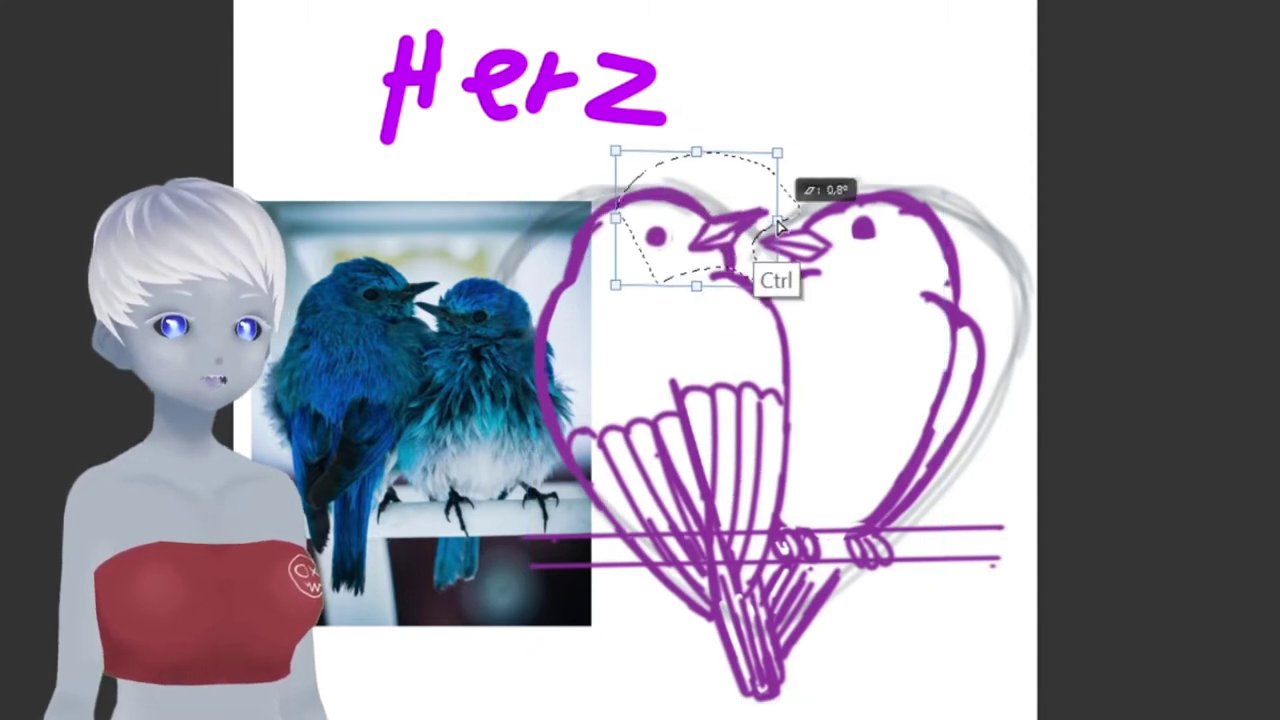
{"action": "left_click_drag", "start_coordinate": [740, 225], "coordinate": [730, 225]}
{"action": "key", "text": "Return"}
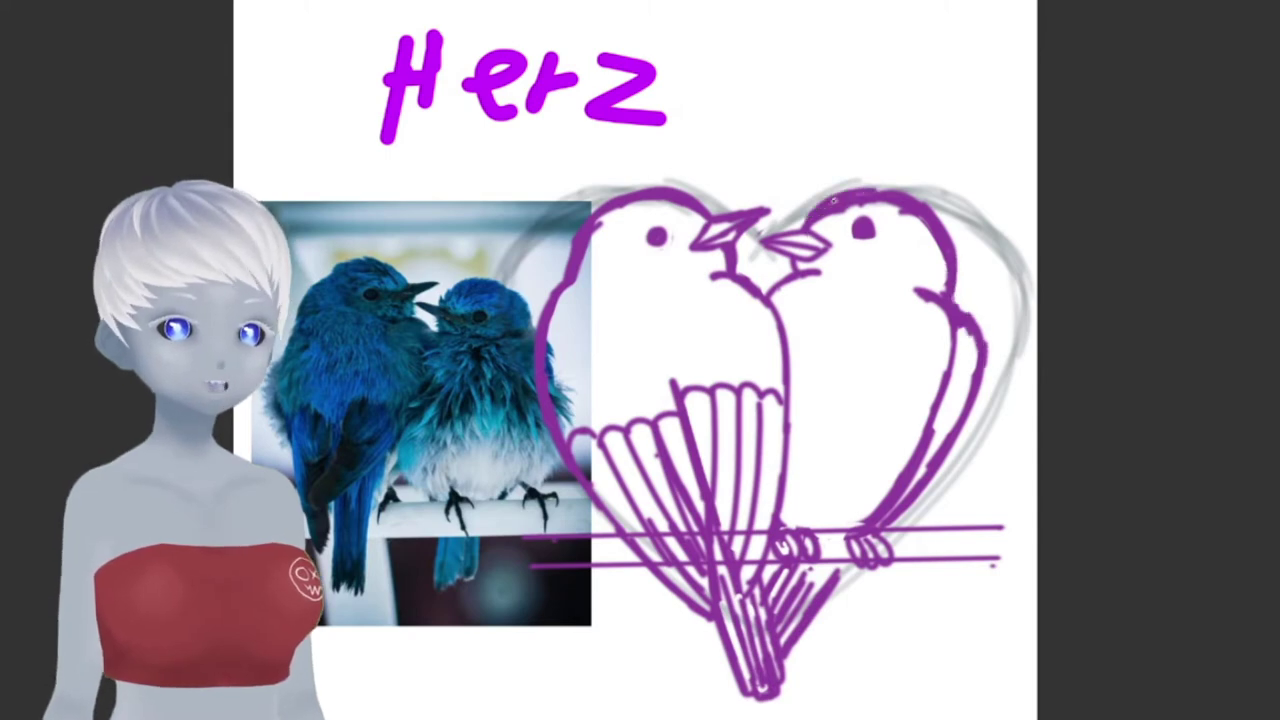
- Scale the bird drawing and grey heart with Free Transform to fit the canvas
{"action": "key", "text": "ctrl+t"}
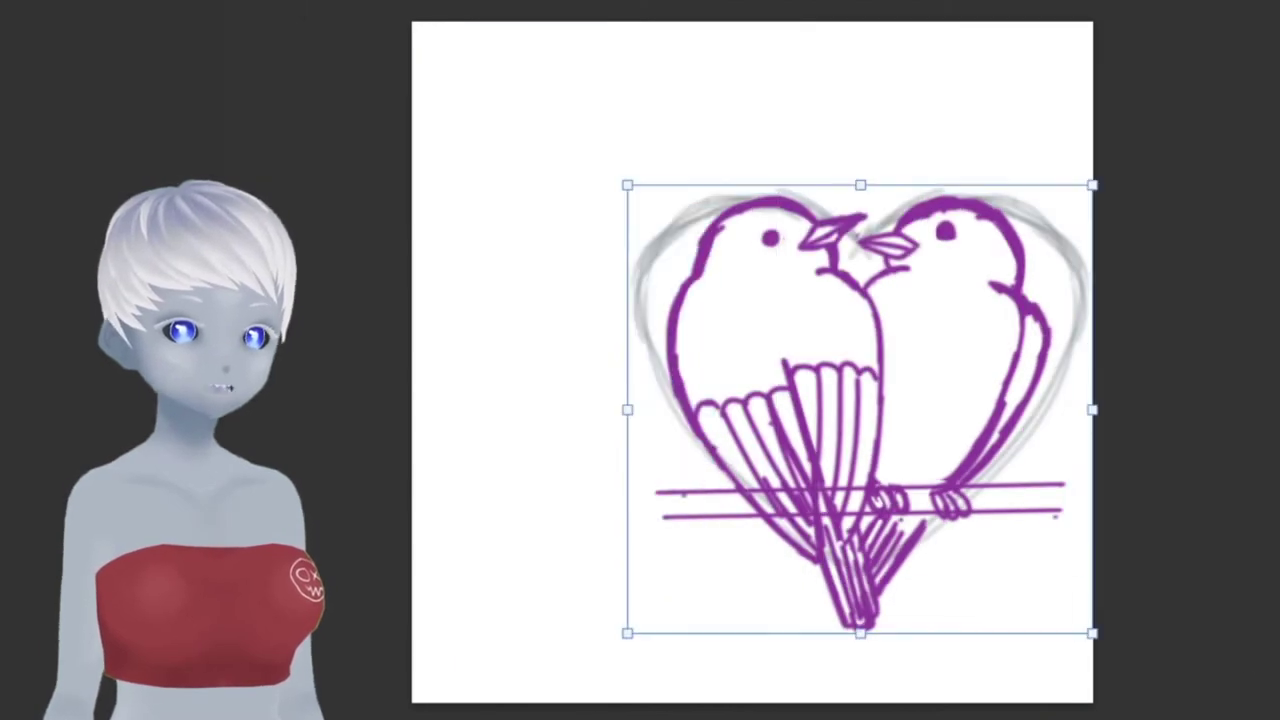
{"action": "left_click_drag", "start_coordinate": [860, 633], "coordinate": [837, 471]}
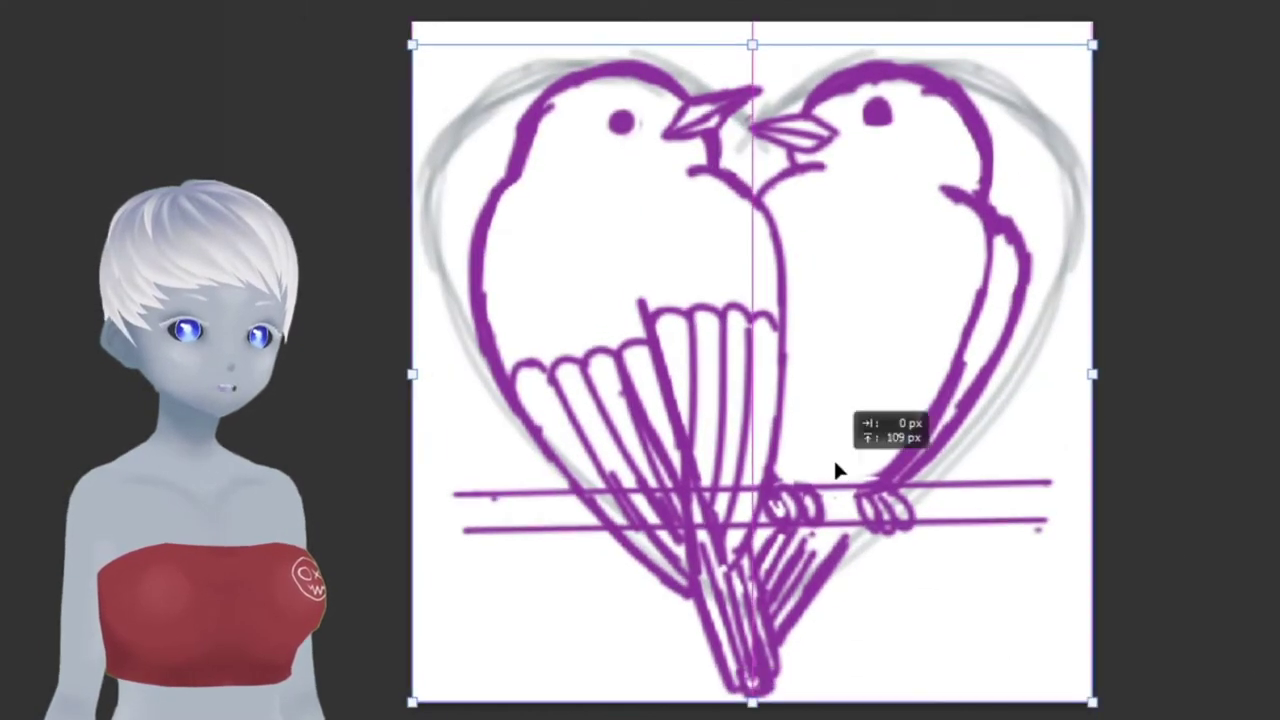
{"action": "left_click_drag", "start_coordinate": [749, 608], "coordinate": [754, 686]}
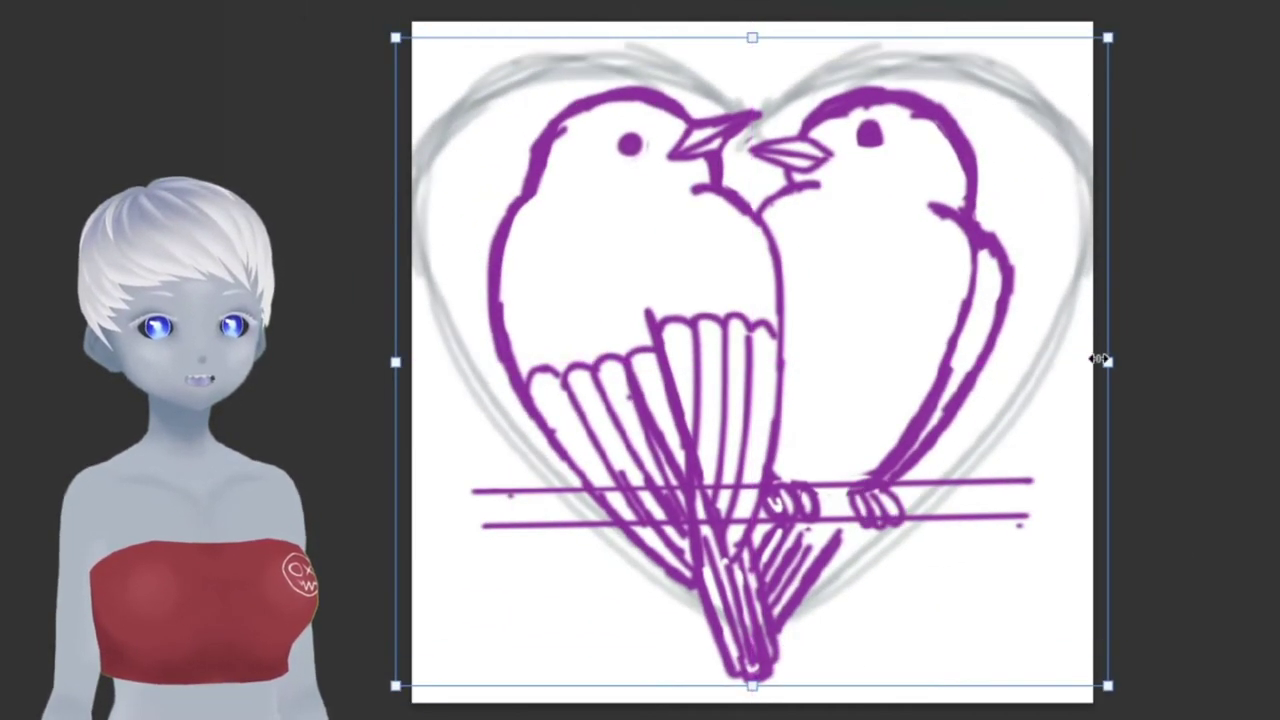
{"action": "left_click_drag", "start_coordinate": [1100, 357], "coordinate": [1082, 361]}
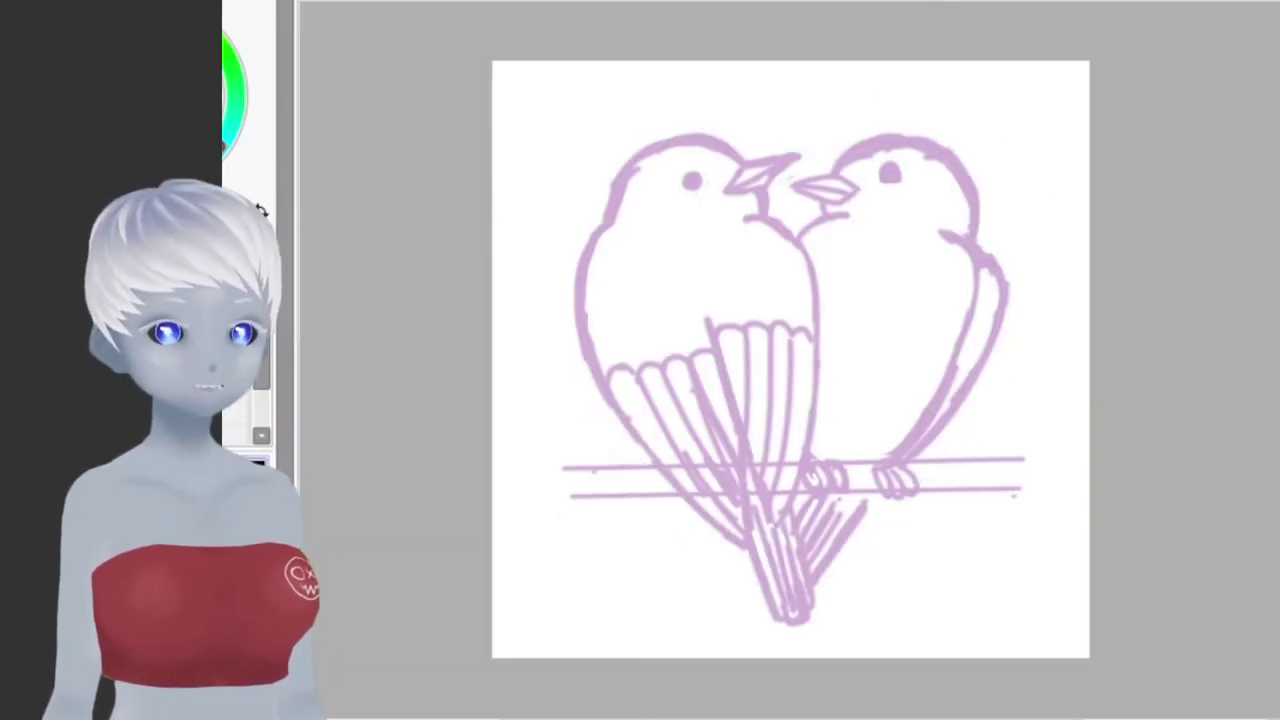
- Trace the left bird's beak, head and back curve in black vector lines
{"action": "scroll", "coordinate": [429, 171], "scroll_direction": "up", "scroll_amount": 2}
{"action": "scroll", "coordinate": [654, 360], "scroll_direction": "up", "scroll_amount": 2}
{"action": "scroll", "coordinate": [654, 360], "scroll_direction": "up", "scroll_amount": 2}
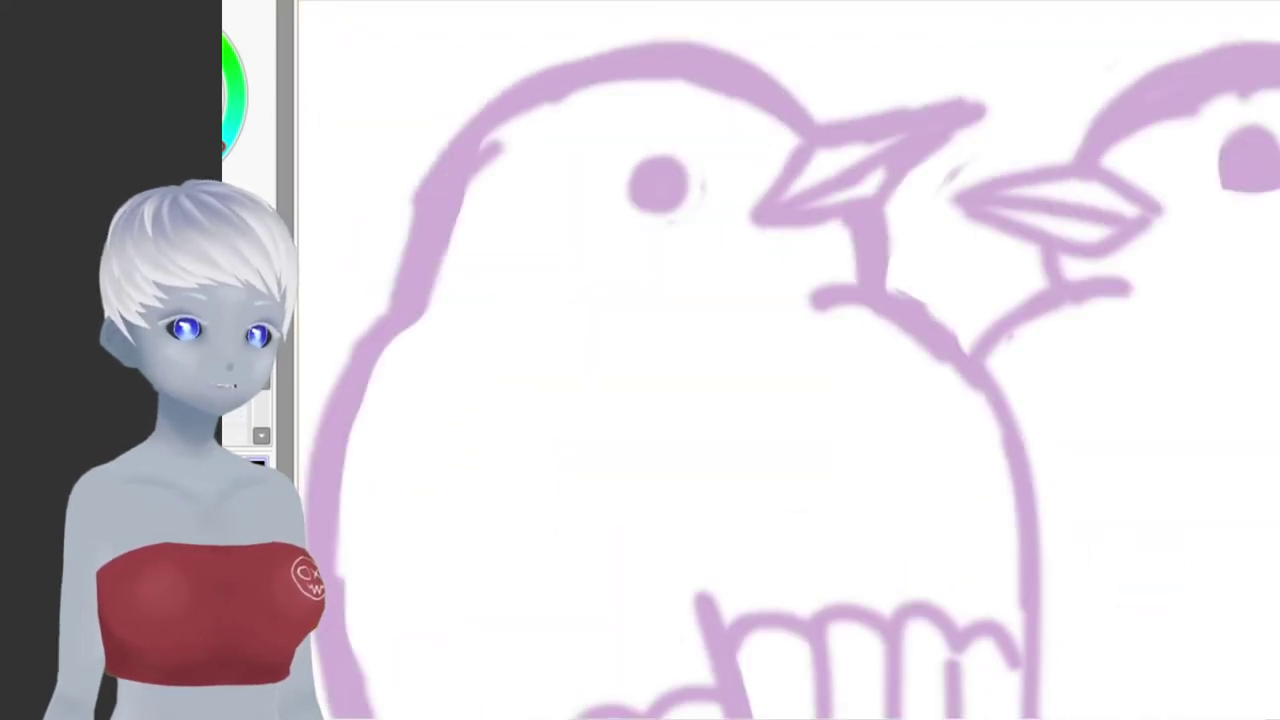
{"action": "key", "text": "Tab"}
{"action": "left_click_drag", "start_coordinate": [760, 215], "coordinate": [985, 110]}
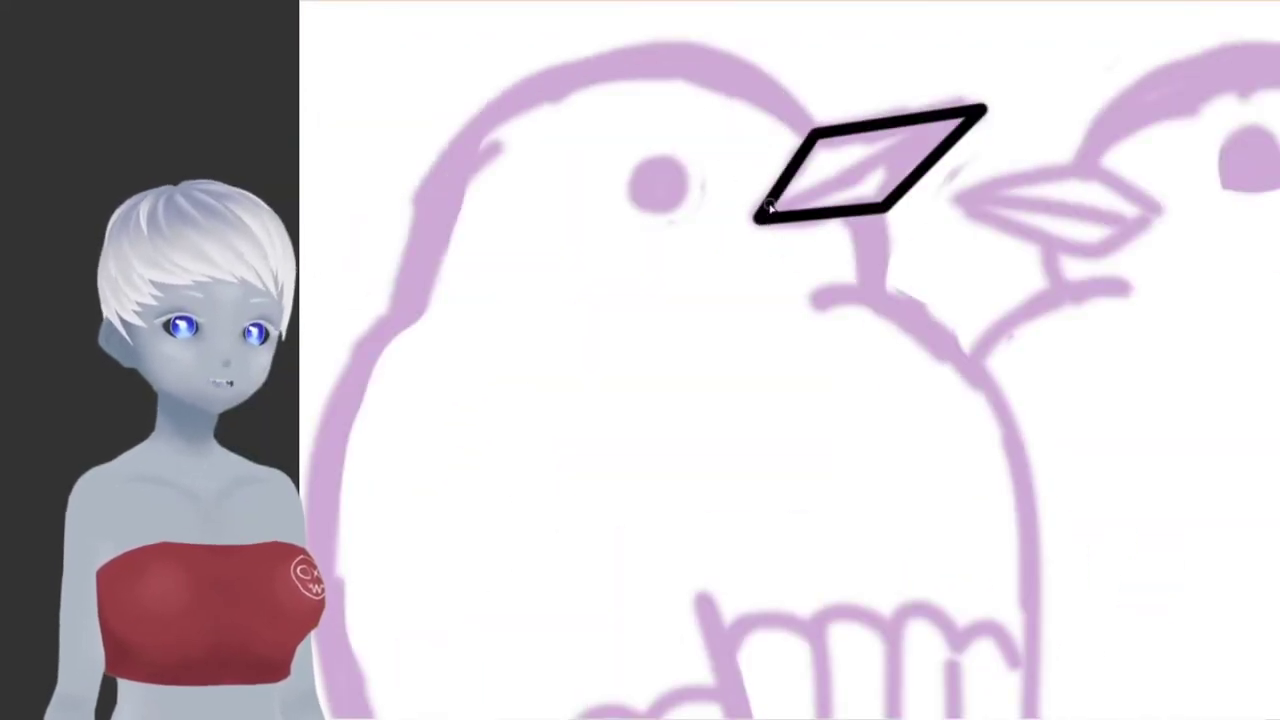
{"action": "left_click_drag", "start_coordinate": [774, 237], "coordinate": [703, 363]}
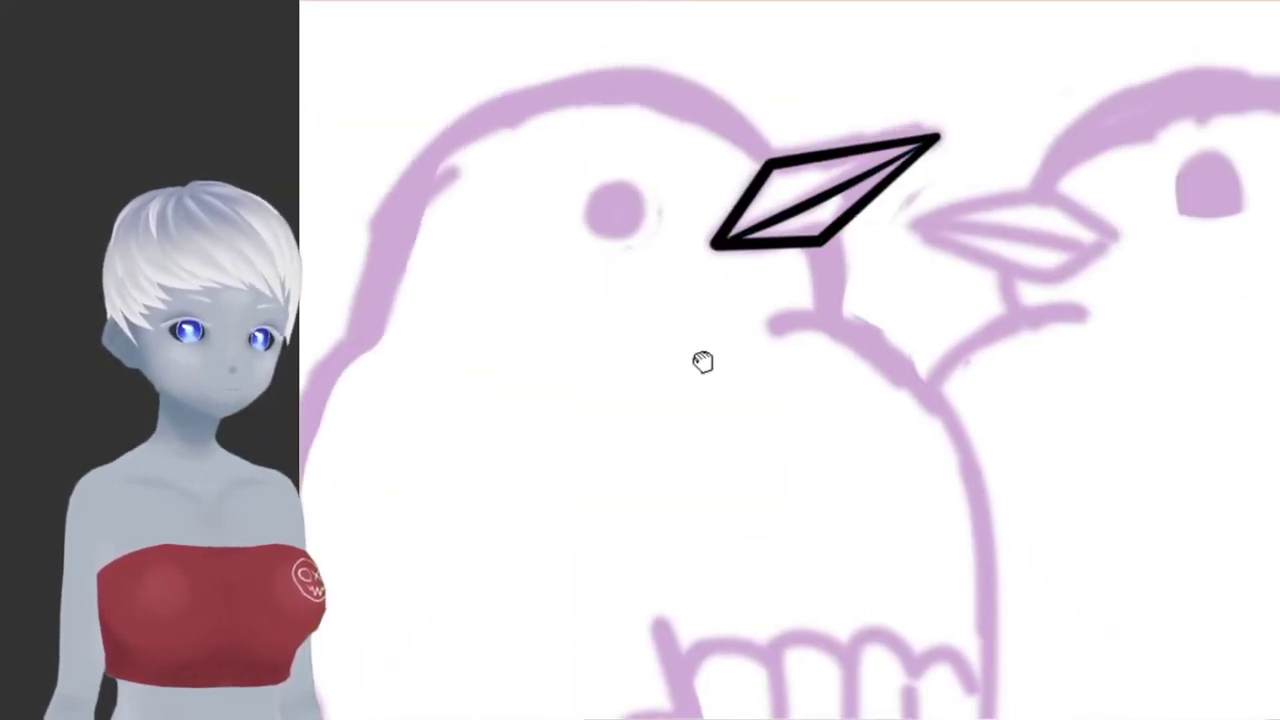
{"action": "scroll", "coordinate": [586, 268], "scroll_direction": "down", "scroll_amount": 3}
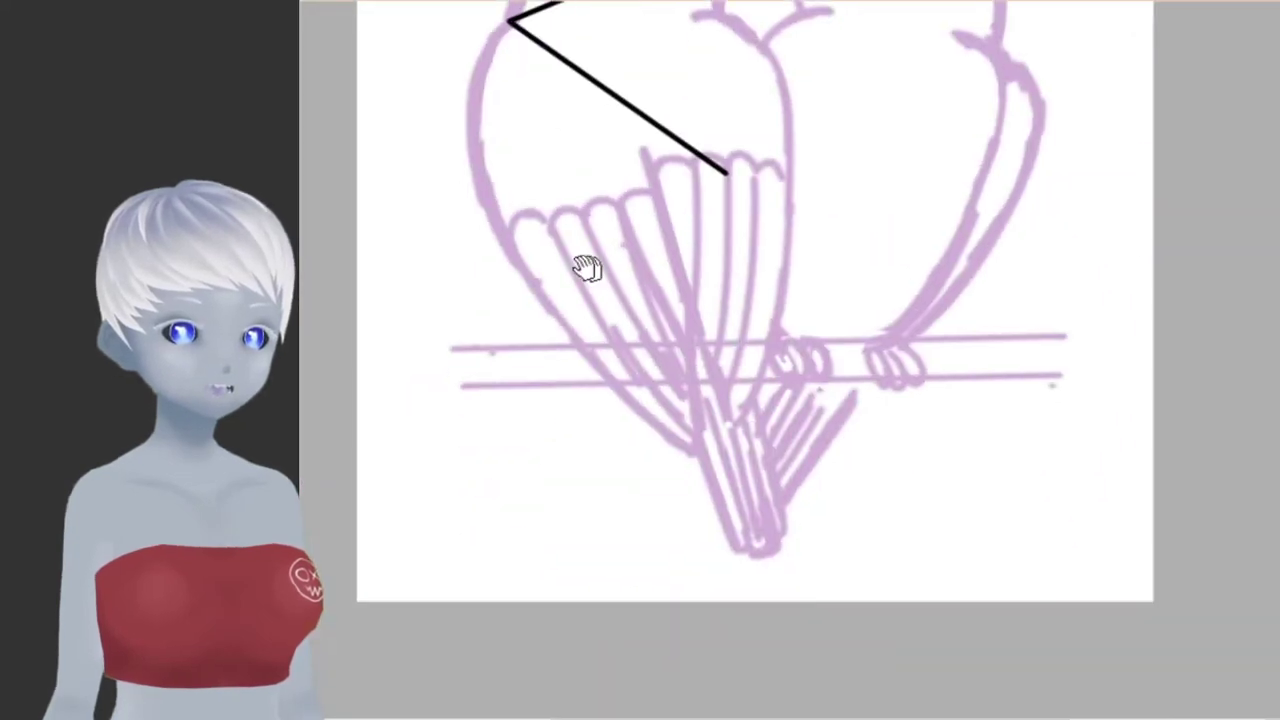
{"action": "left_click", "coordinate": [700, 451]}
{"action": "scroll", "coordinate": [700, 451], "scroll_direction": "up", "scroll_amount": 3}
{"action": "scroll", "coordinate": [658, 338], "scroll_direction": "up", "scroll_amount": 3}
{"action": "scroll", "coordinate": [657, 337], "scroll_direction": "down", "scroll_amount": 3}
{"action": "left_click", "coordinate": [986, 263]}
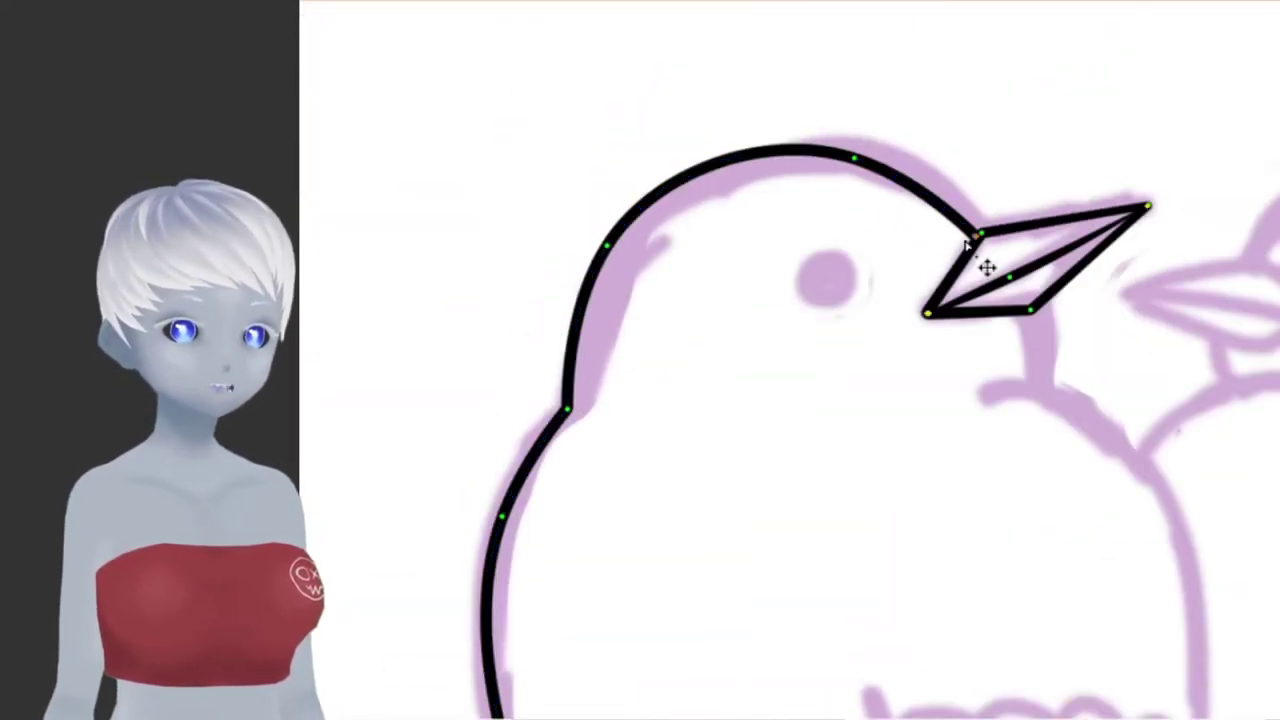
{"action": "scroll", "coordinate": [557, 223], "scroll_direction": "up", "scroll_amount": 2}
{"action": "scroll", "coordinate": [843, 569], "scroll_direction": "up", "scroll_amount": 2}
{"action": "scroll", "coordinate": [600, 523], "scroll_direction": "up", "scroll_amount": 2}
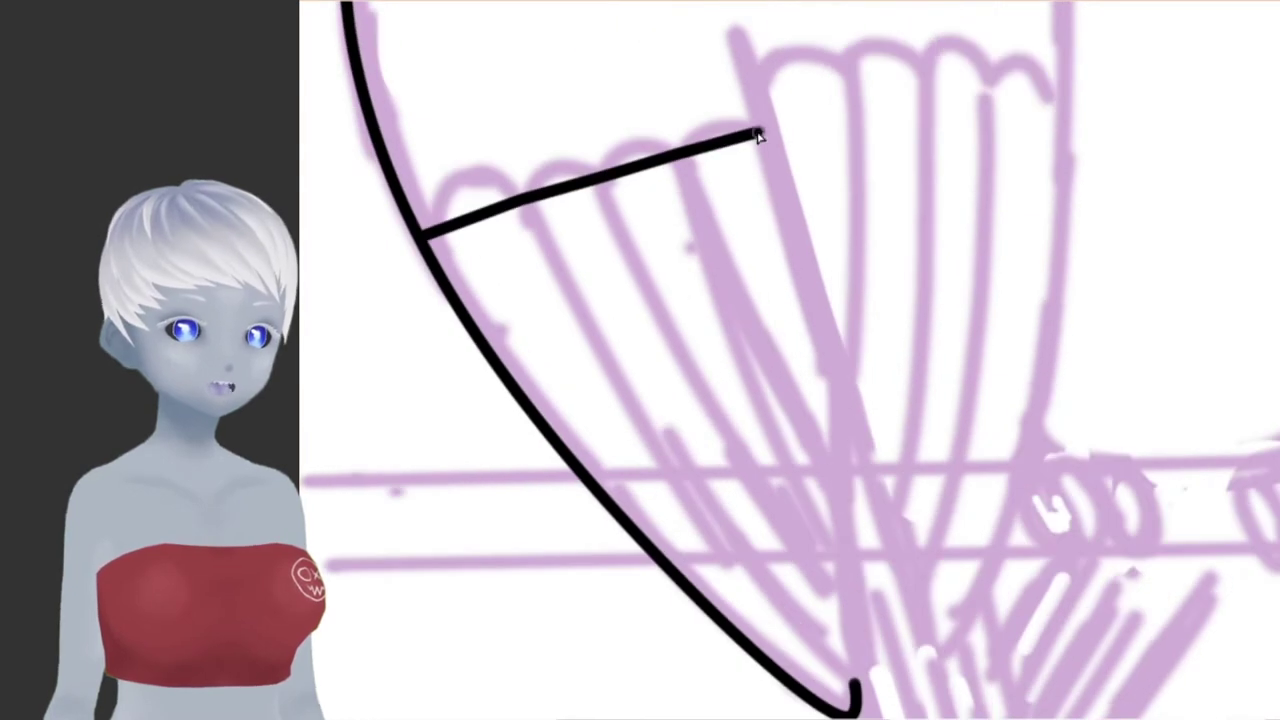
- Draw the left bird's outer wing: scalloped top edge and hooked diagonal feather lines
{"action": "left_click_drag", "start_coordinate": [540, 245], "coordinate": [850, 610]}
{"action": "left_click_drag", "start_coordinate": [610, 205], "coordinate": [845, 530]}
{"action": "left_click_drag", "start_coordinate": [680, 160], "coordinate": [840, 430]}
{"action": "left_click_drag", "start_coordinate": [757, 129], "coordinate": [430, 215]}
{"action": "scroll", "coordinate": [686, 171], "scroll_direction": "down", "scroll_amount": 1}
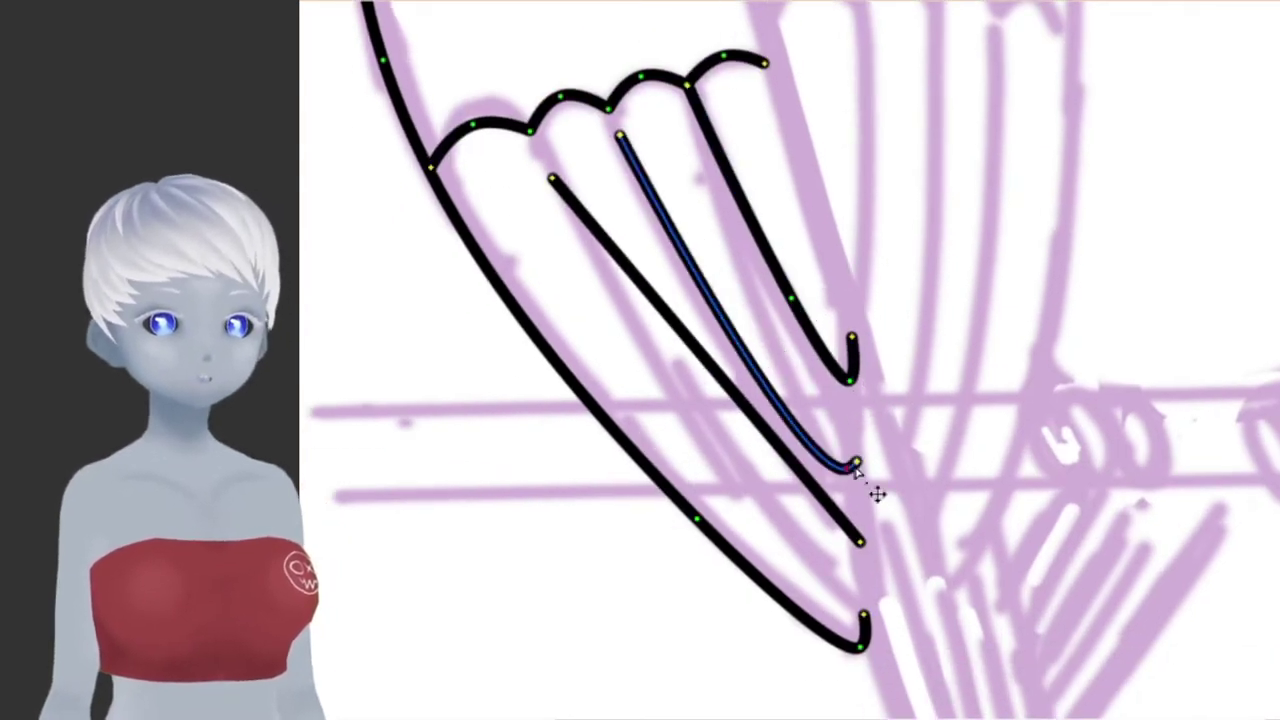
{"action": "left_click_drag", "start_coordinate": [857, 470], "coordinate": [858, 376]}
{"action": "scroll", "coordinate": [857, 372], "scroll_direction": "down", "scroll_amount": 1}
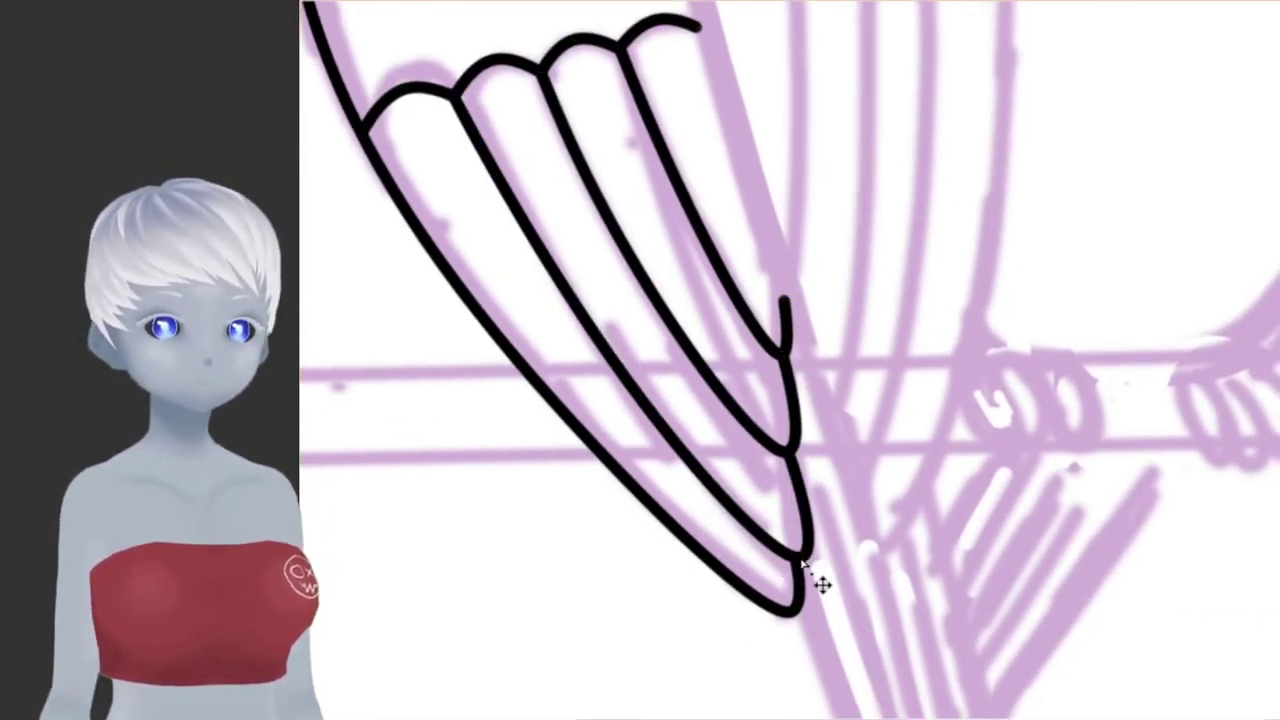
{"action": "left_click_drag", "start_coordinate": [820, 583], "coordinate": [790, 378]}
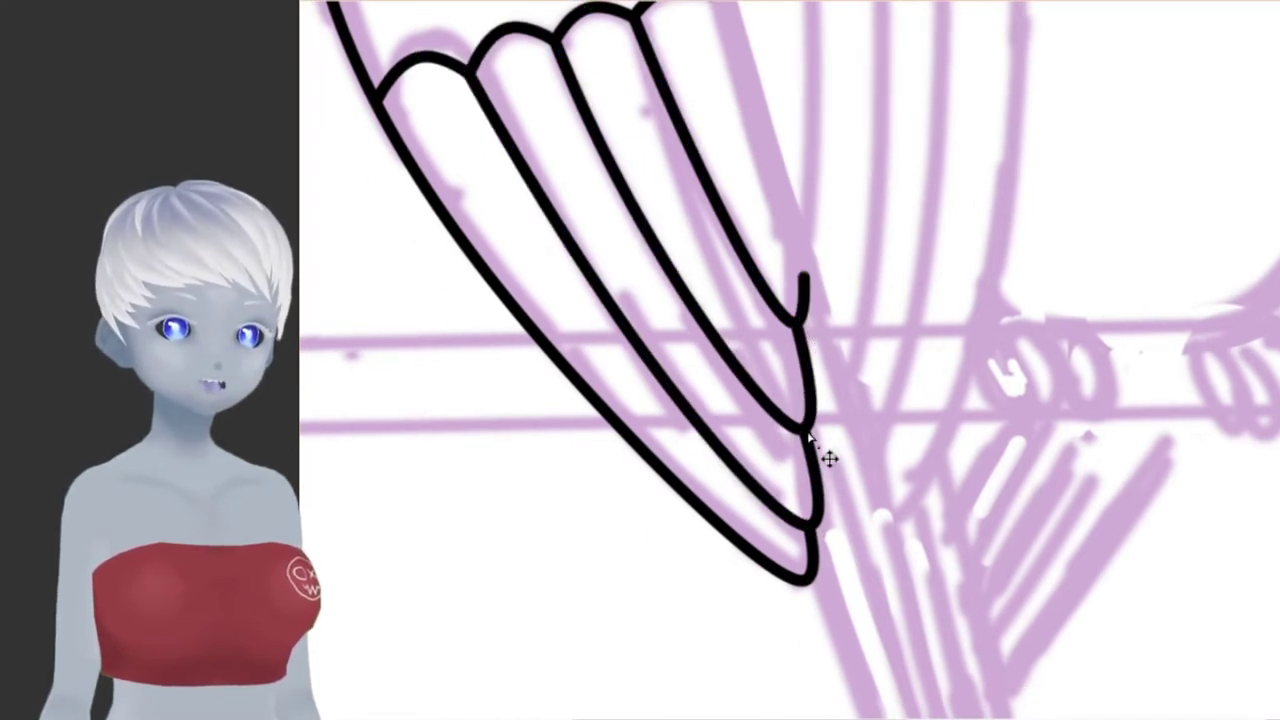
{"action": "scroll", "coordinate": [786, 85], "scroll_direction": "down", "scroll_amount": 3}
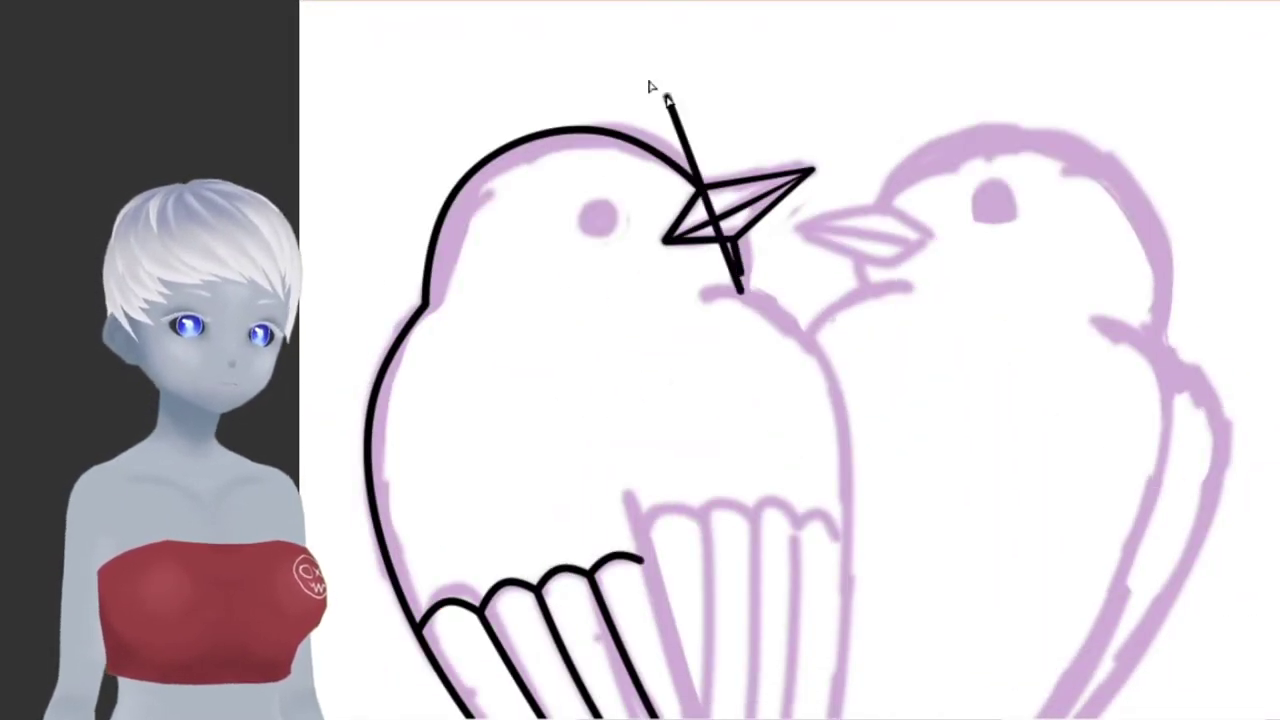
{"action": "scroll", "coordinate": [649, 87], "scroll_direction": "down", "scroll_amount": 3}
{"action": "scroll", "coordinate": [514, 240], "scroll_direction": "up", "scroll_amount": 3}
{"action": "scroll", "coordinate": [649, 109], "scroll_direction": "down", "scroll_amount": 1}
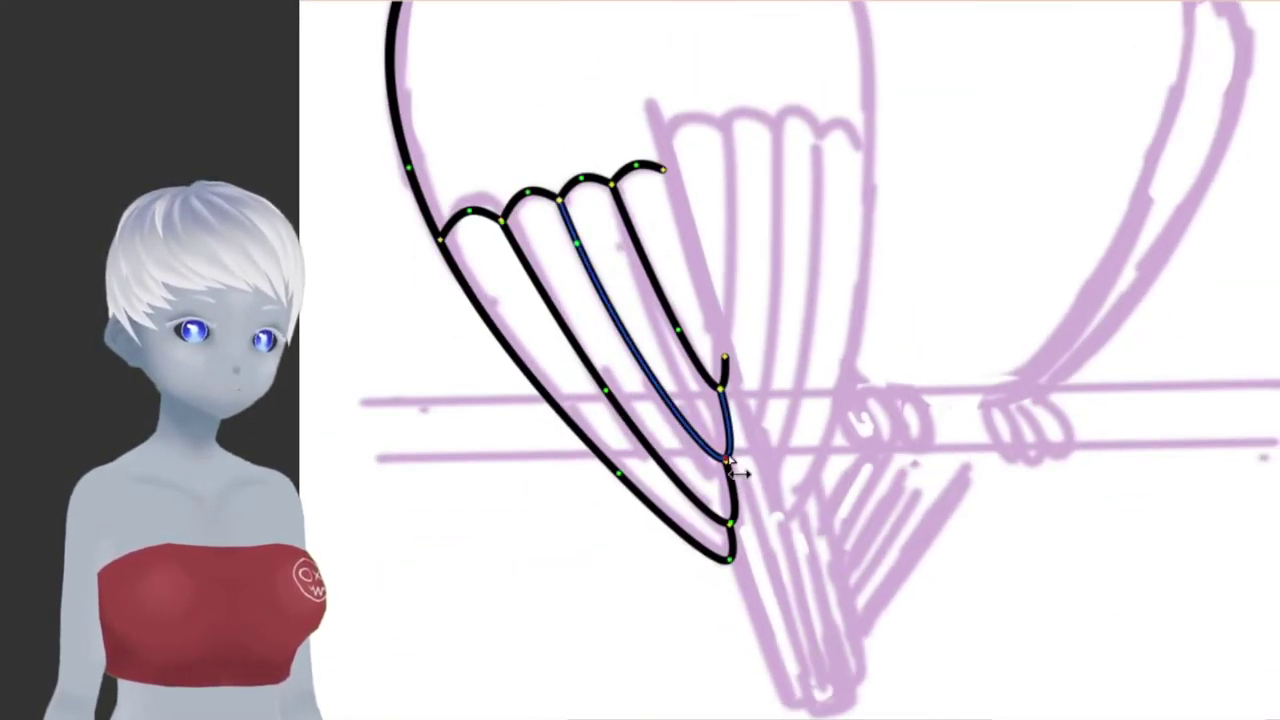
{"action": "scroll", "coordinate": [346, 329], "scroll_direction": "down", "scroll_amount": 3}
{"action": "scroll", "coordinate": [378, 272], "scroll_direction": "up", "scroll_amount": 3}
- Add inner-wing feather strokes, clean up crossings and scallop the inner wing's top edge
{"action": "left_click_drag", "start_coordinate": [667, 362], "coordinate": [742, 302]}
{"action": "left_click_drag", "start_coordinate": [706, 5], "coordinate": [762, 532]}
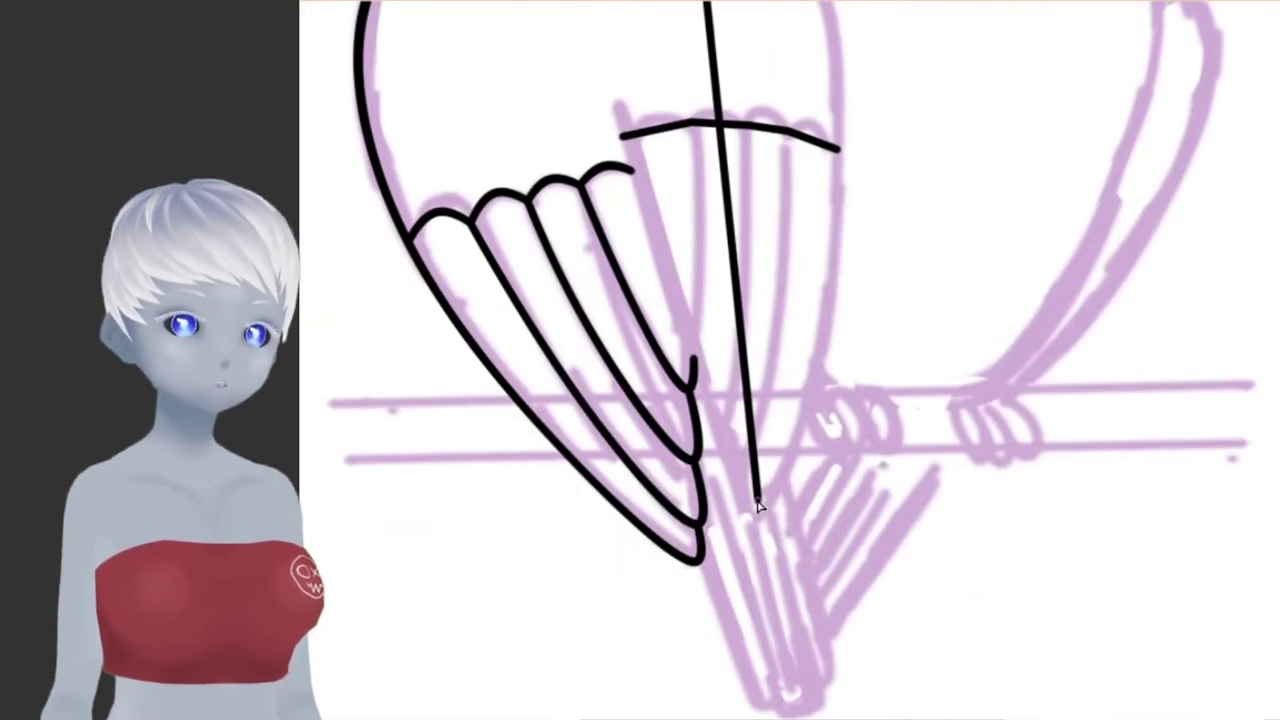
{"action": "left_click_drag", "start_coordinate": [790, 133], "coordinate": [740, 482]}
{"action": "left_click_drag", "start_coordinate": [745, 125], "coordinate": [727, 449]}
{"action": "left_click_drag", "start_coordinate": [692, 122], "coordinate": [692, 334]}
{"action": "left_click_drag", "start_coordinate": [627, 115], "coordinate": [690, 335]}
{"action": "scroll", "coordinate": [757, 353], "scroll_direction": "down", "scroll_amount": 3}
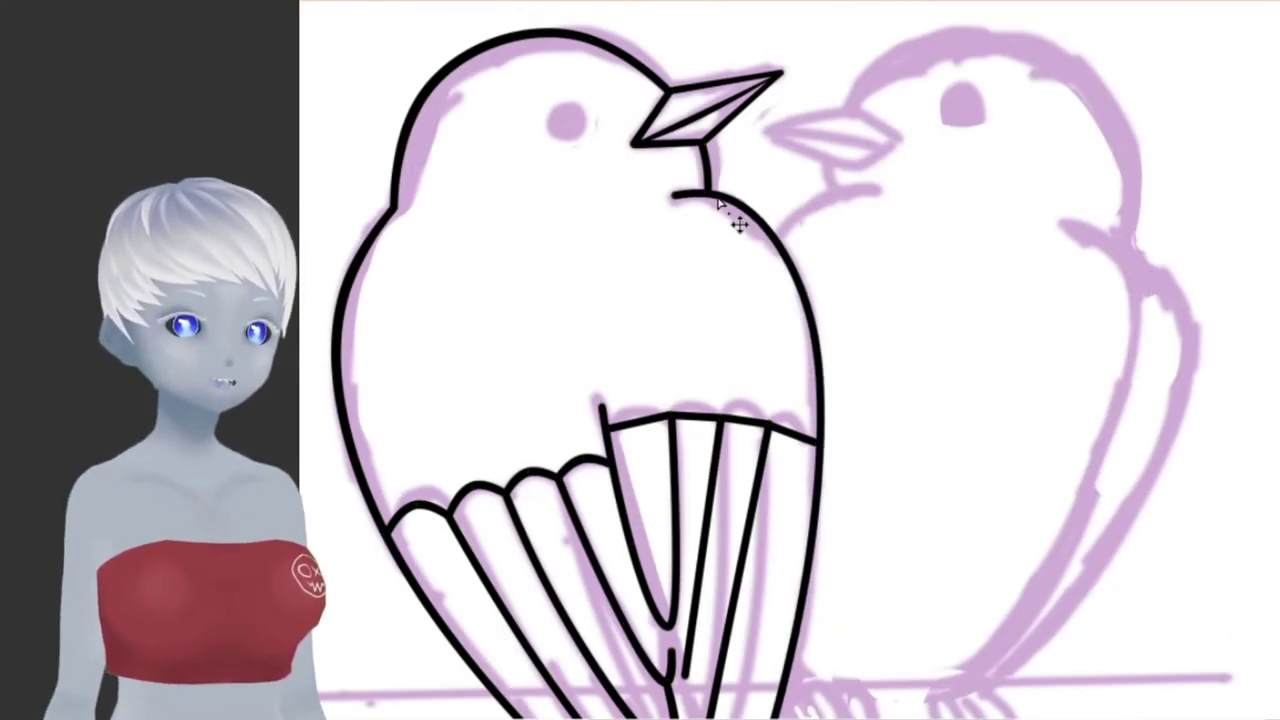
{"action": "scroll", "coordinate": [757, 353], "scroll_direction": "up", "scroll_amount": 3}
{"action": "left_click_drag", "start_coordinate": [840, 390], "coordinate": [852, 487]}
{"action": "scroll", "coordinate": [852, 487], "scroll_direction": "down", "scroll_amount": 1}
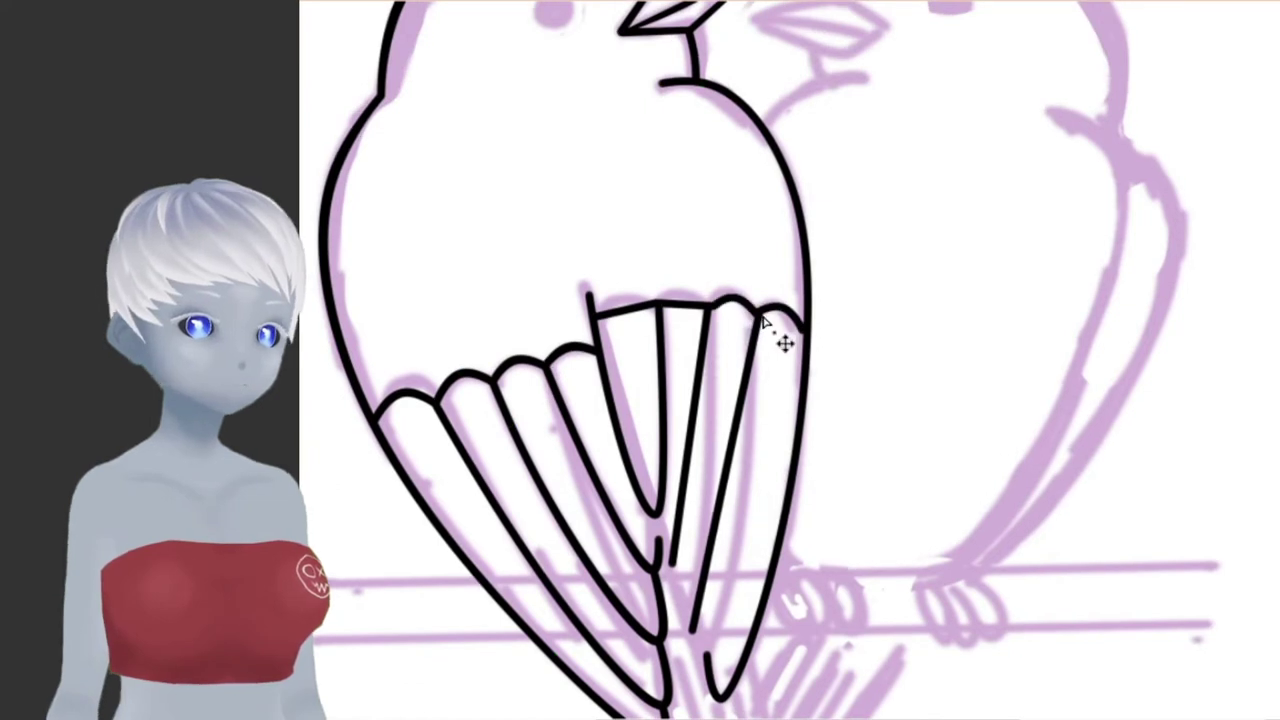
{"action": "left_click", "coordinate": [737, 337]}
{"action": "scroll", "coordinate": [714, 491], "scroll_direction": "up", "scroll_amount": 1}
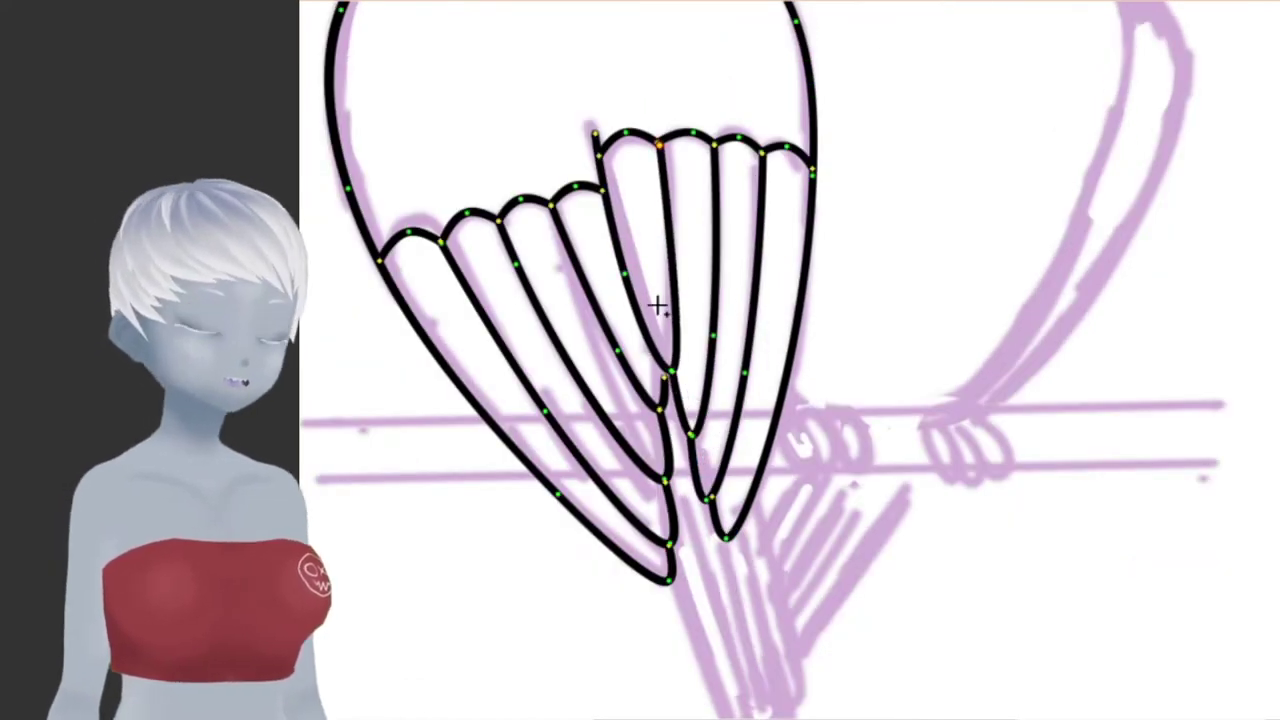
{"action": "left_click", "coordinate": [726, 540]}
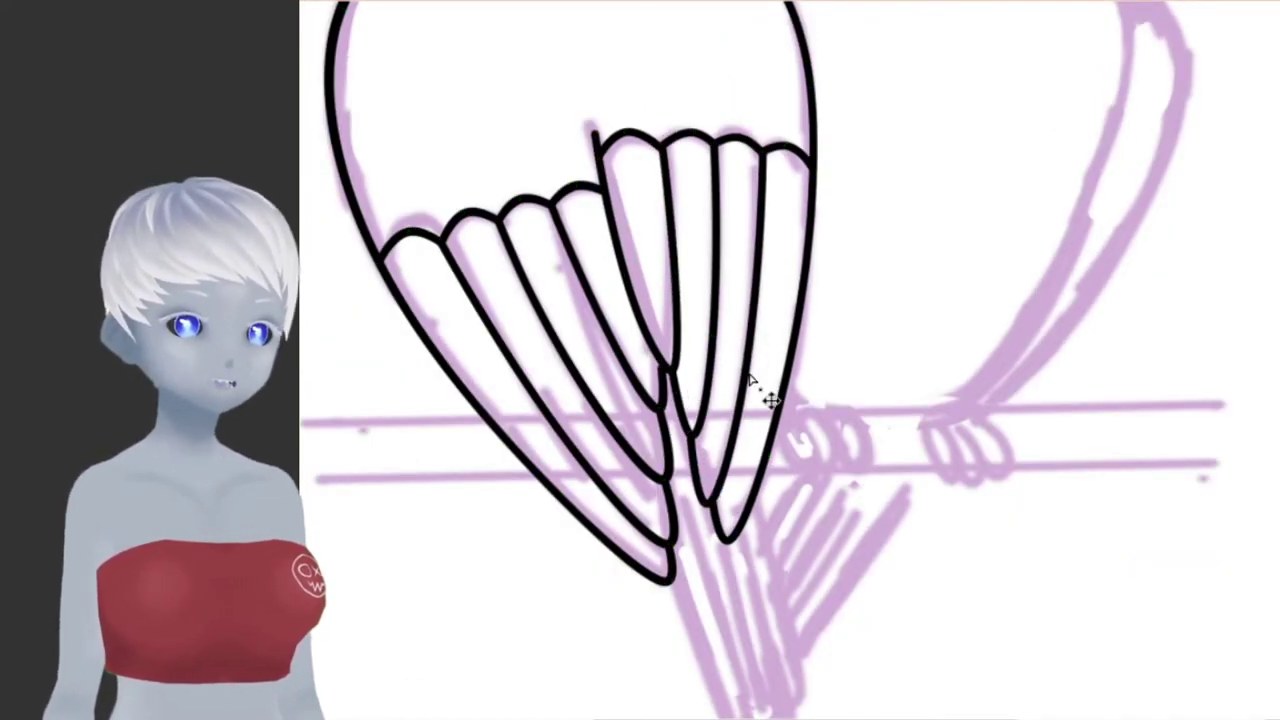
{"action": "scroll", "coordinate": [605, 280], "scroll_direction": "up", "scroll_amount": 2}
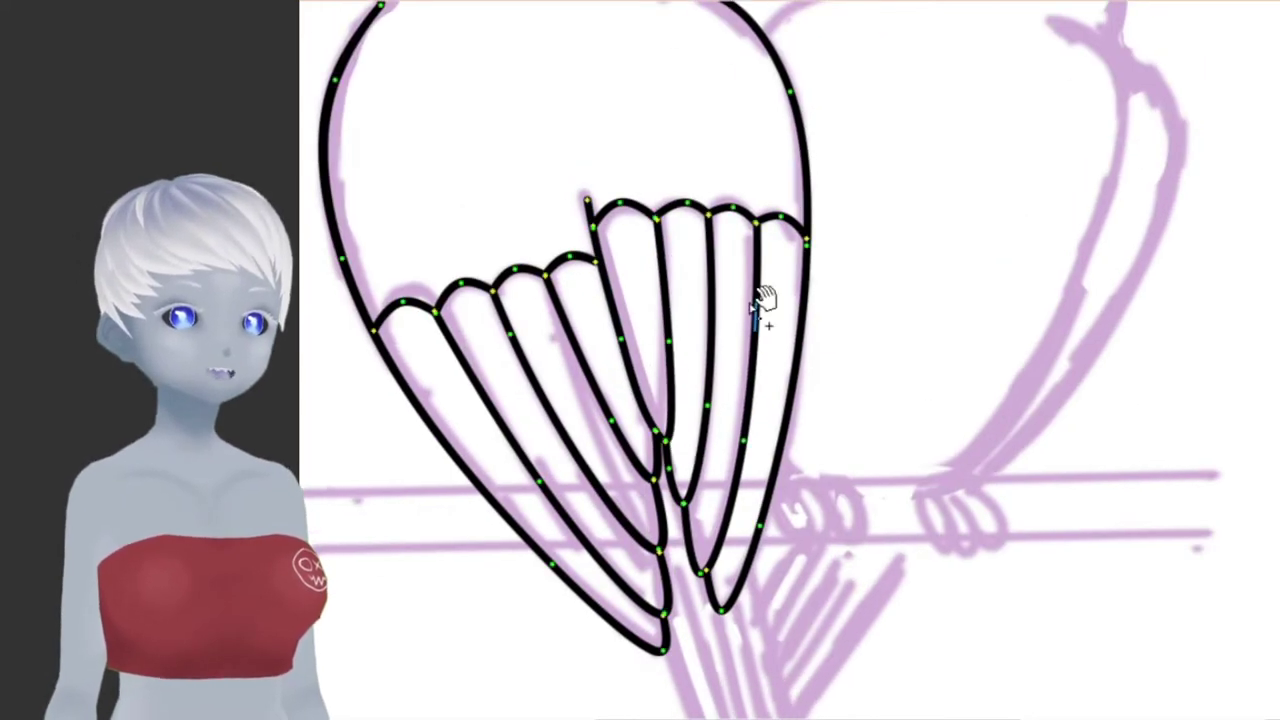
{"action": "scroll", "coordinate": [766, 294], "scroll_direction": "down", "scroll_amount": 1}
{"action": "scroll", "coordinate": [766, 294], "scroll_direction": "up", "scroll_amount": 1}
{"action": "scroll", "coordinate": [766, 372], "scroll_direction": "down", "scroll_amount": 2}
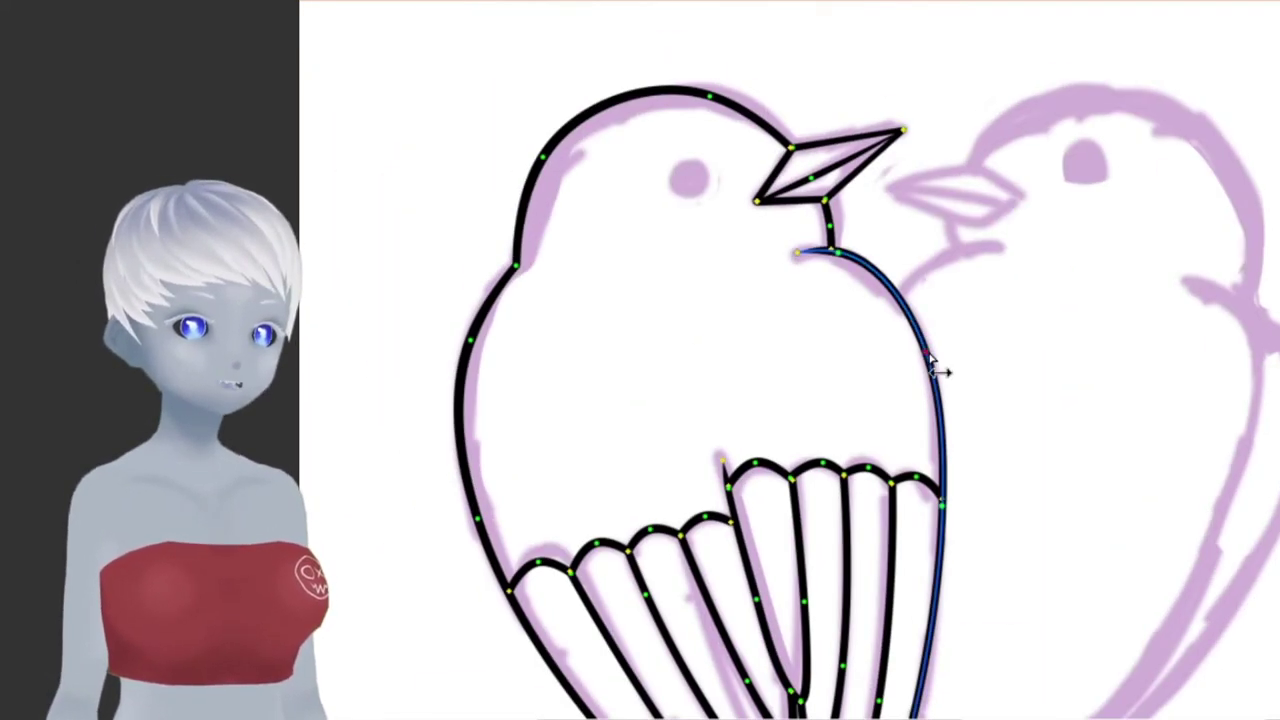
{"action": "scroll", "coordinate": [800, 282], "scroll_direction": "up", "scroll_amount": 2}
- Draw the left bird's eye and paste a copy of it onto the right bird
{"action": "left_click_drag", "start_coordinate": [787, 233], "coordinate": [792, 269]}
{"action": "scroll", "coordinate": [800, 283], "scroll_direction": "down", "scroll_amount": 1}
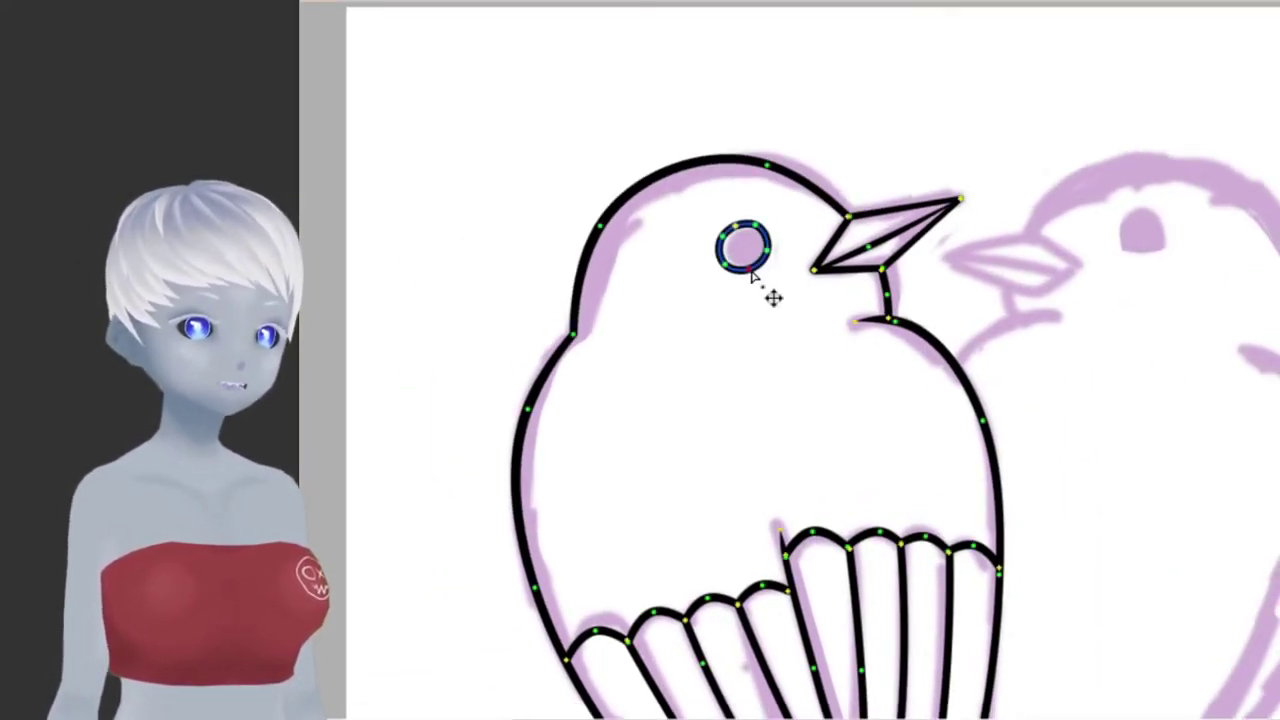
{"action": "scroll", "coordinate": [768, 252], "scroll_direction": "down", "scroll_amount": 1}
{"action": "scroll", "coordinate": [551, 349], "scroll_direction": "up", "scroll_amount": 1}
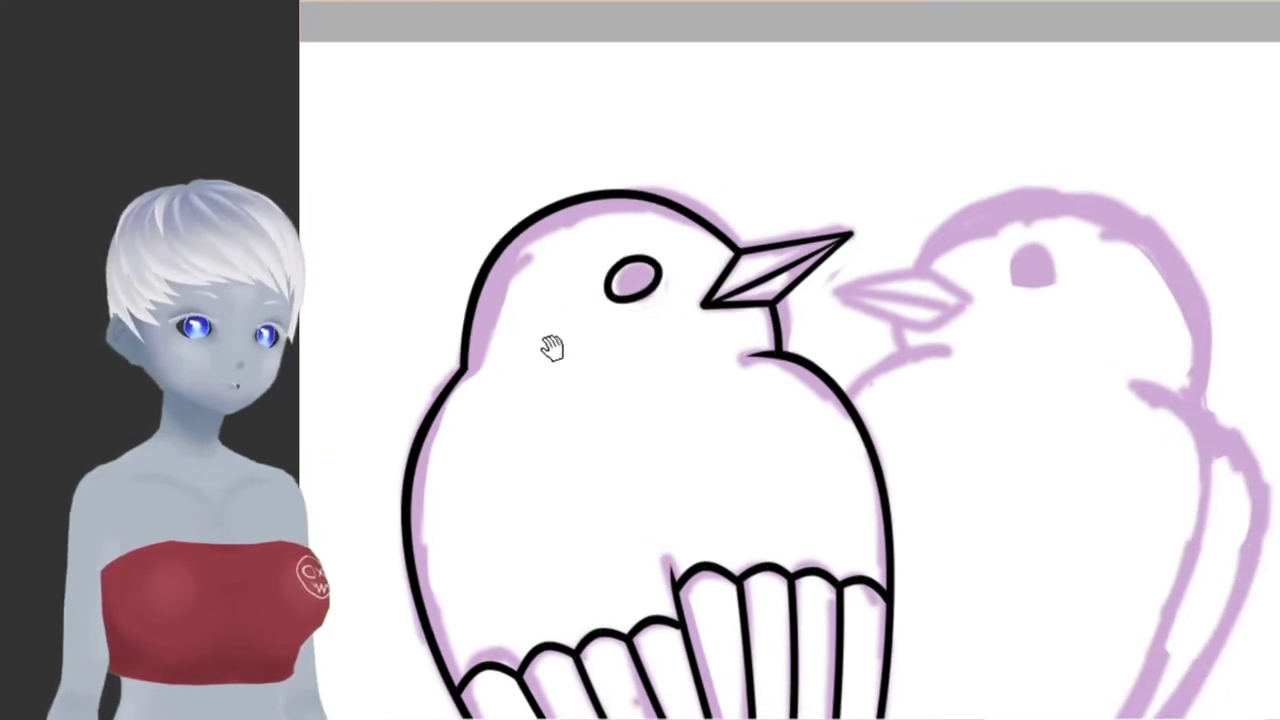
{"action": "scroll", "coordinate": [457, 337], "scroll_direction": "down", "scroll_amount": 1}
{"action": "scroll", "coordinate": [500, 300], "scroll_direction": "up", "scroll_amount": 1}
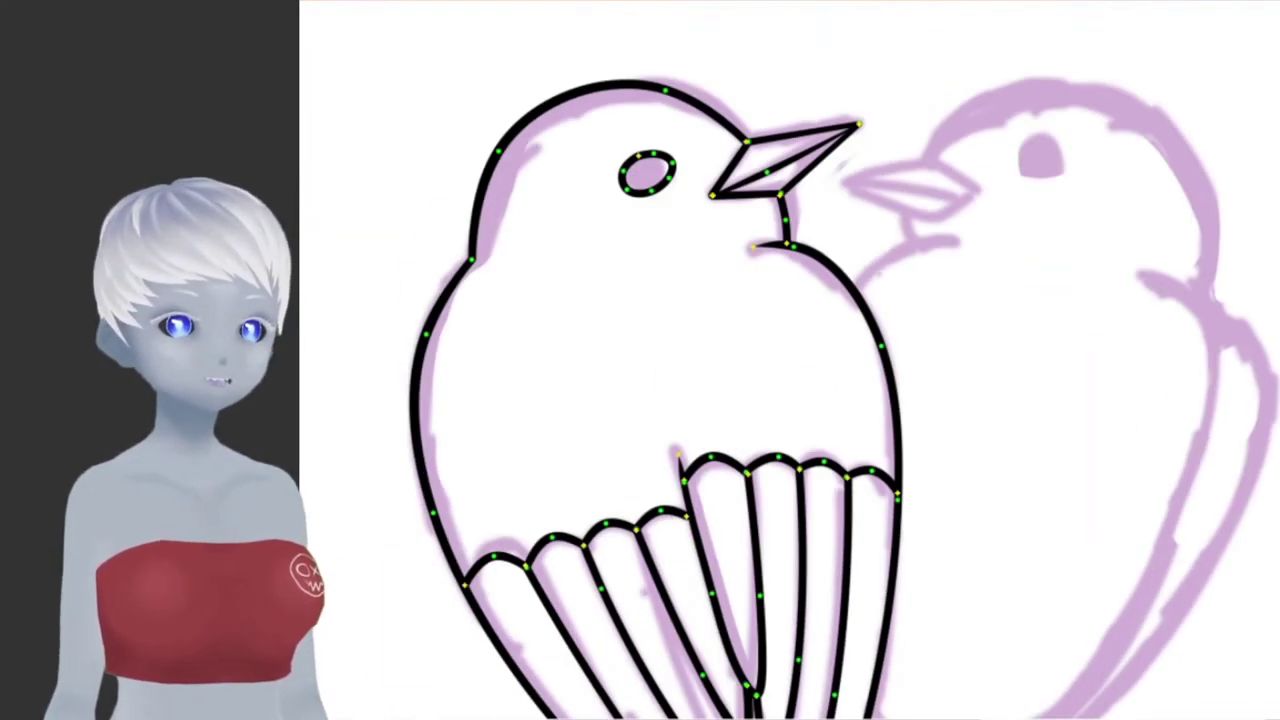
{"action": "left_click", "coordinate": [662, 162]}
{"action": "left_click", "coordinate": [685, 150]}
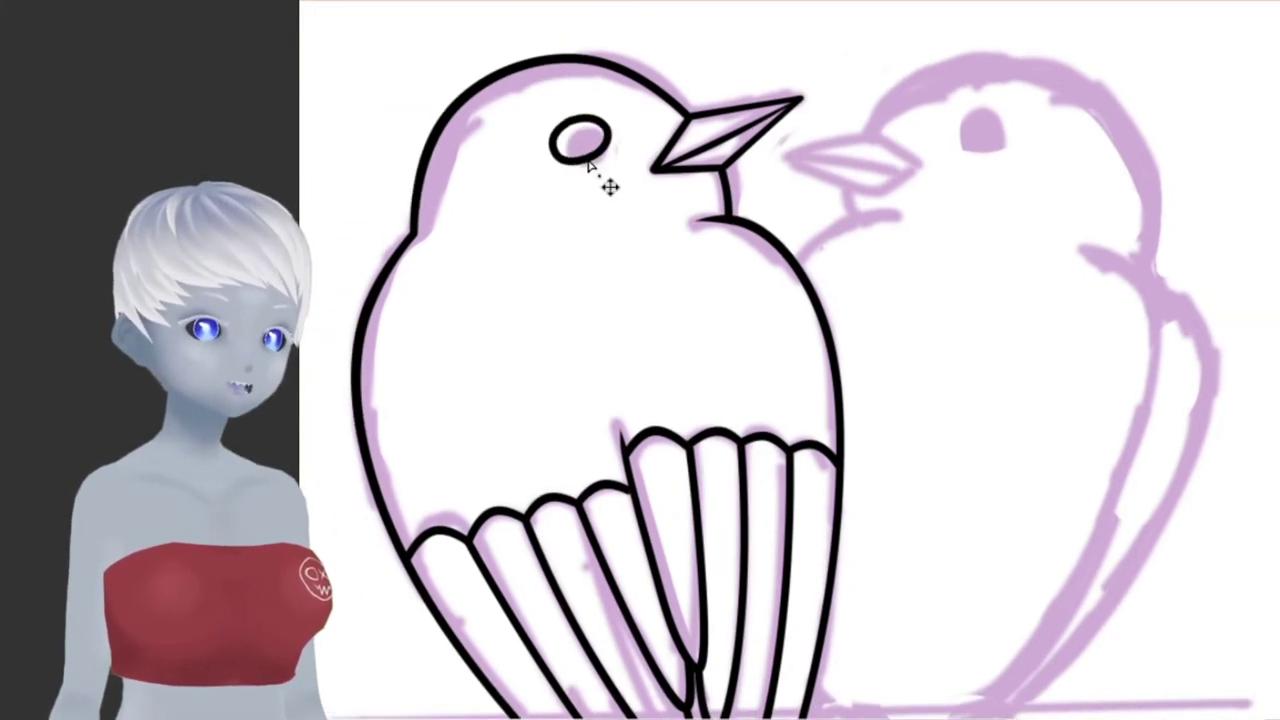
{"action": "key", "text": "ctrl+v"}
{"action": "scroll", "coordinate": [614, 351], "scroll_direction": "up", "scroll_amount": 1}
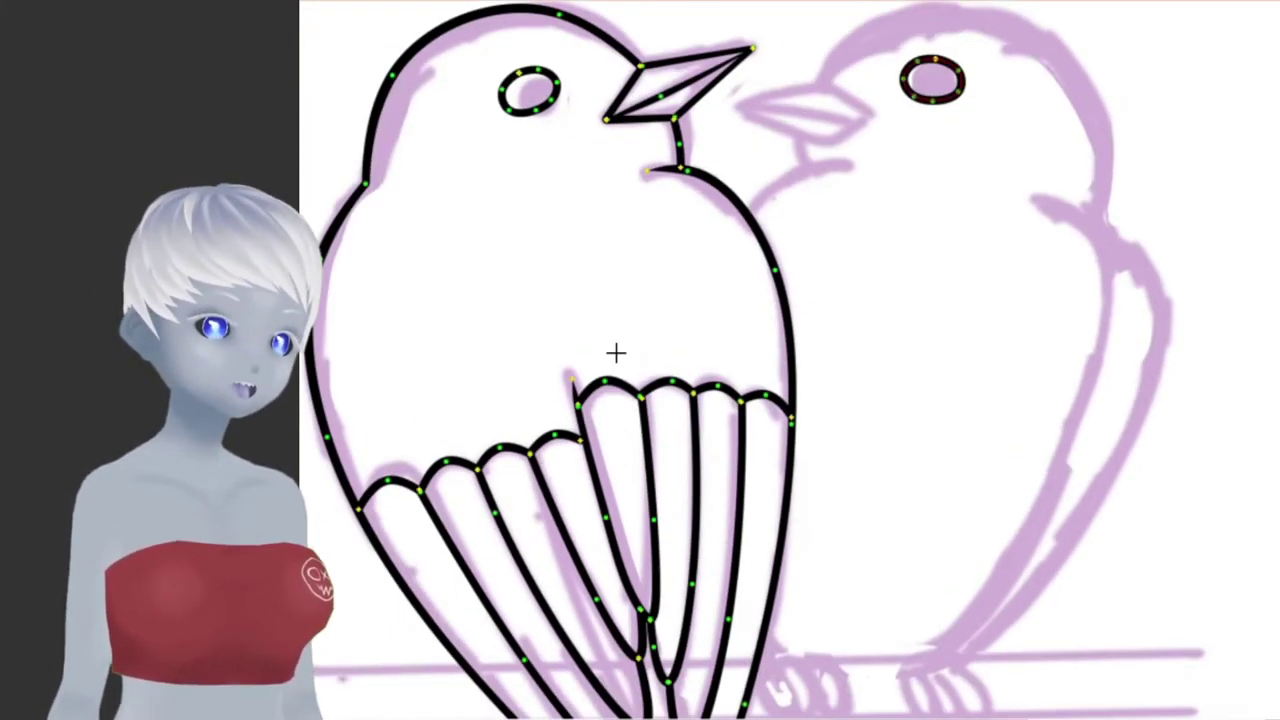
{"action": "scroll", "coordinate": [714, 309], "scroll_direction": "down", "scroll_amount": 1}
- Draw the right bird's beak as a closed four-corner polyline shape
{"action": "left_click", "coordinate": [497, 237]}
{"action": "left_click", "coordinate": [589, 216]}
{"action": "left_click", "coordinate": [641, 245]}
{"action": "left_click", "coordinate": [594, 272]}
{"action": "double_click", "coordinate": [497, 237]}
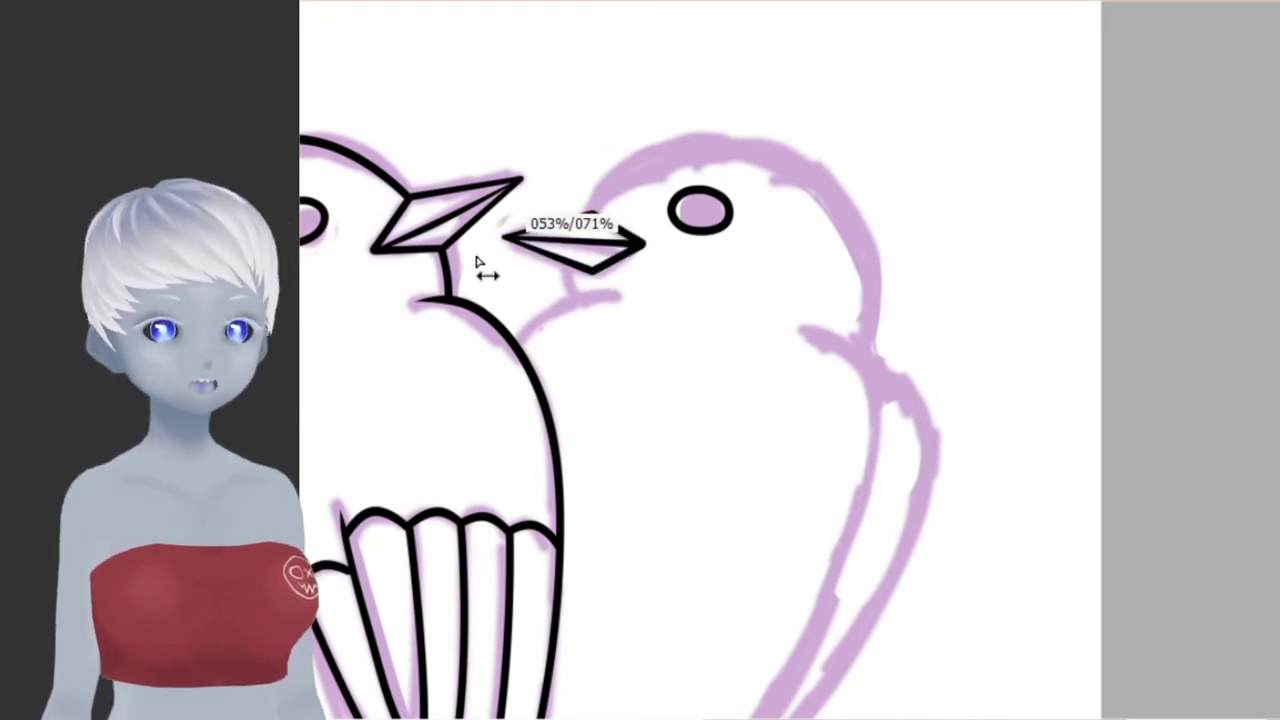
- Ink the right bird's throat, head outline, and right-side body and wing curves
{"action": "left_click_drag", "start_coordinate": [570, 266], "coordinate": [577, 300]}
{"action": "mouse_move", "coordinate": [580, 214]}
{"action": "left_mouse_down"}
{"action": "mouse_move", "coordinate": [785, 152]}
{"action": "mouse_move", "coordinate": [870, 340]}
{"action": "left_mouse_up"}
{"action": "scroll", "coordinate": [870, 340], "scroll_direction": "down", "scroll_amount": 2}
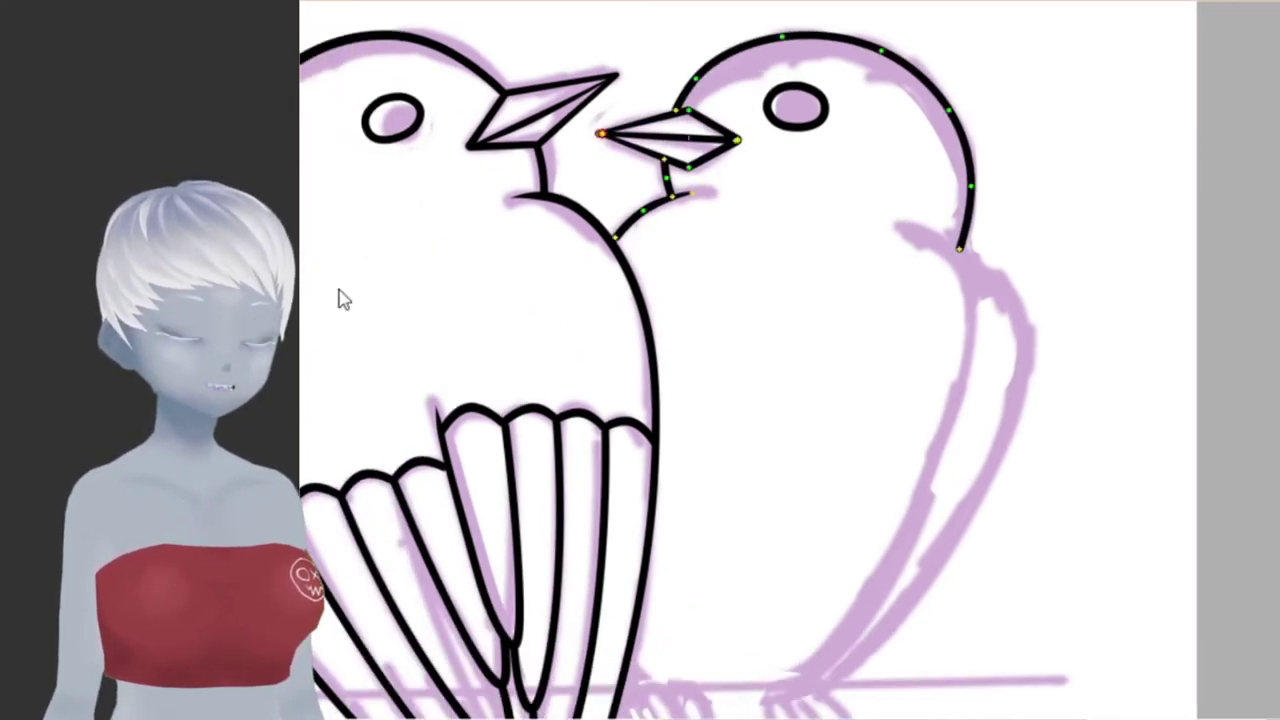
{"action": "scroll", "coordinate": [560, 250], "scroll_direction": "up", "scroll_amount": 2}
{"action": "scroll", "coordinate": [645, 135], "scroll_direction": "up", "scroll_amount": 2}
{"action": "left_click_drag", "start_coordinate": [645, 135], "coordinate": [534, 587]}
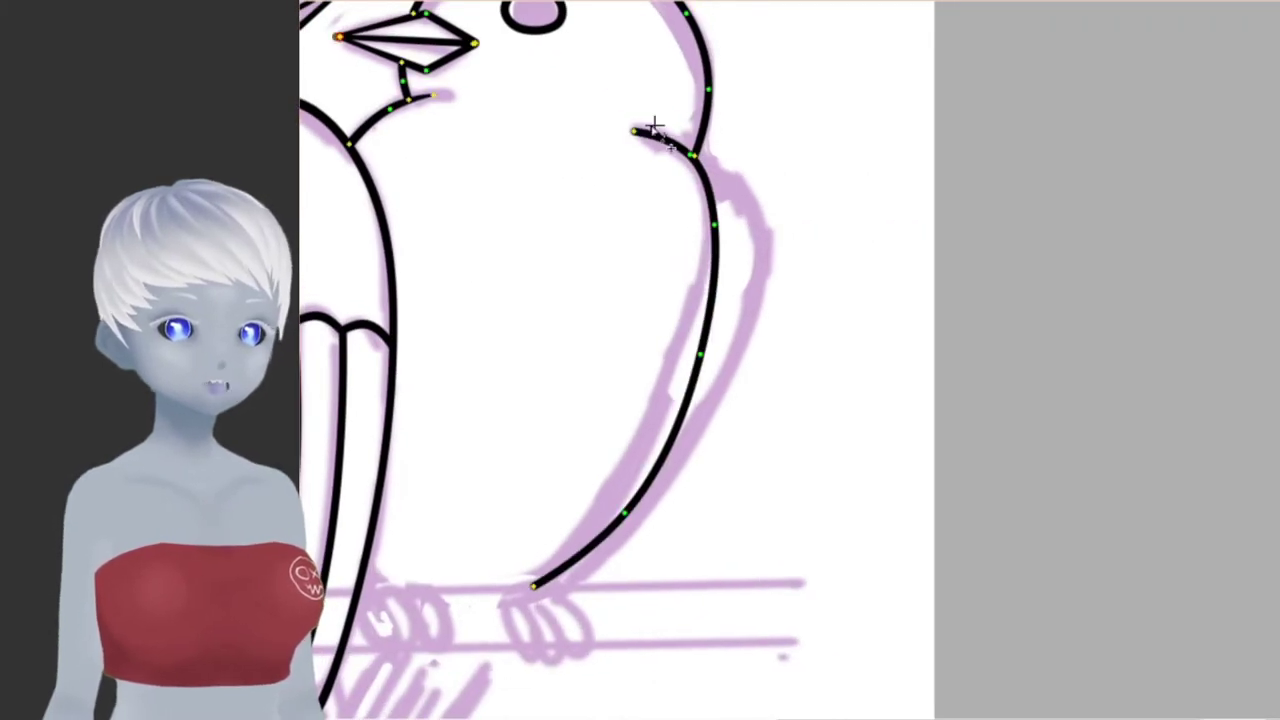
{"action": "left_click_drag", "start_coordinate": [703, 172], "coordinate": [610, 535]}
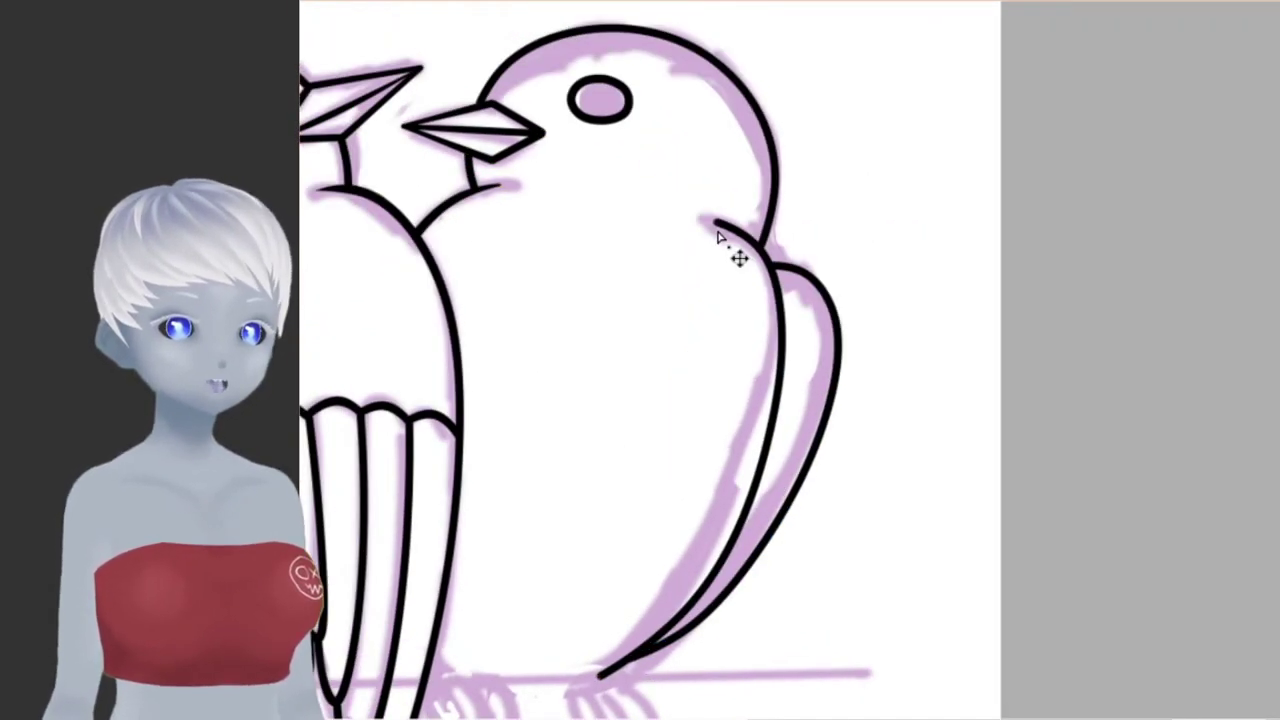
{"action": "scroll", "coordinate": [790, 300], "scroll_direction": "down", "scroll_amount": 2}
{"action": "scroll", "coordinate": [785, 232], "scroll_direction": "up", "scroll_amount": 1}
{"action": "scroll", "coordinate": [777, 237], "scroll_direction": "down", "scroll_amount": 2}
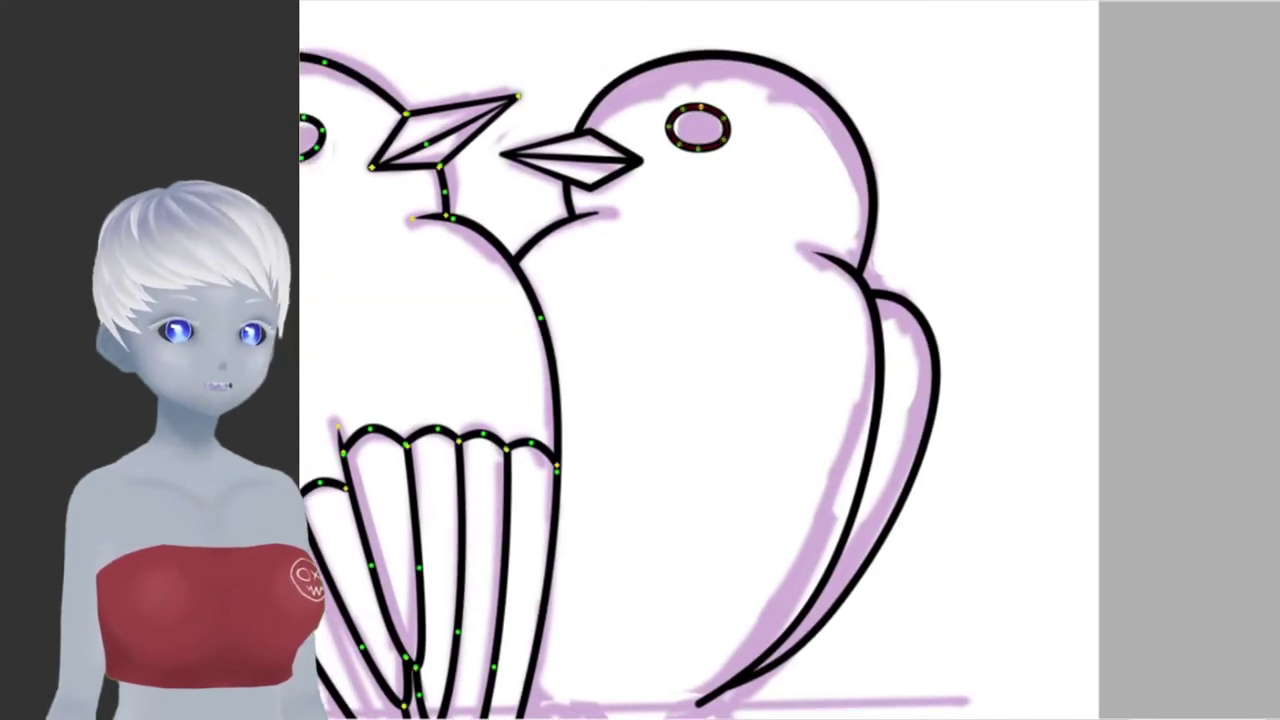
- Draw the wire as two parallel black lines across the canvas
{"action": "scroll", "coordinate": [697, 166], "scroll_direction": "up", "scroll_amount": 2}
{"action": "scroll", "coordinate": [305, 395], "scroll_direction": "down", "scroll_amount": 2}
{"action": "left_click_drag", "start_coordinate": [309, 383], "coordinate": [1236, 374]}
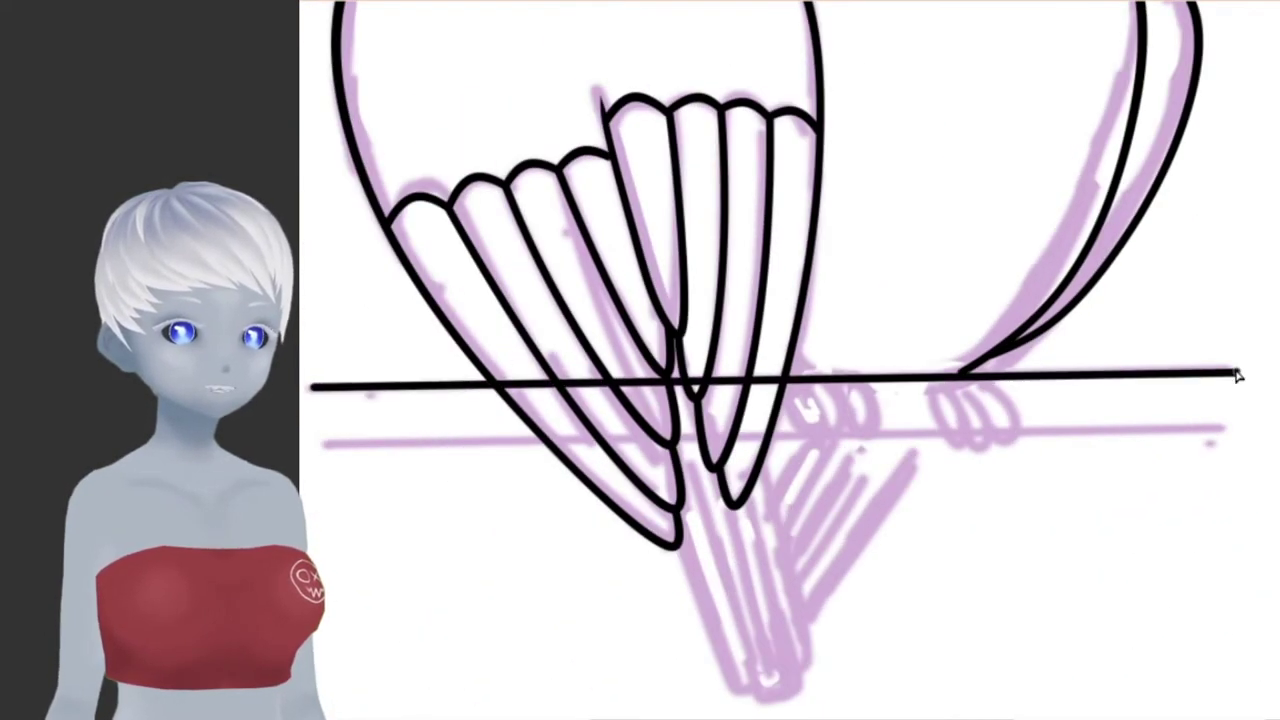
{"action": "left_click_drag", "start_coordinate": [329, 440], "coordinate": [1255, 432]}
{"action": "scroll", "coordinate": [960, 394], "scroll_direction": "down", "scroll_amount": 1}
{"action": "scroll", "coordinate": [855, 305], "scroll_direction": "down", "scroll_amount": 1}
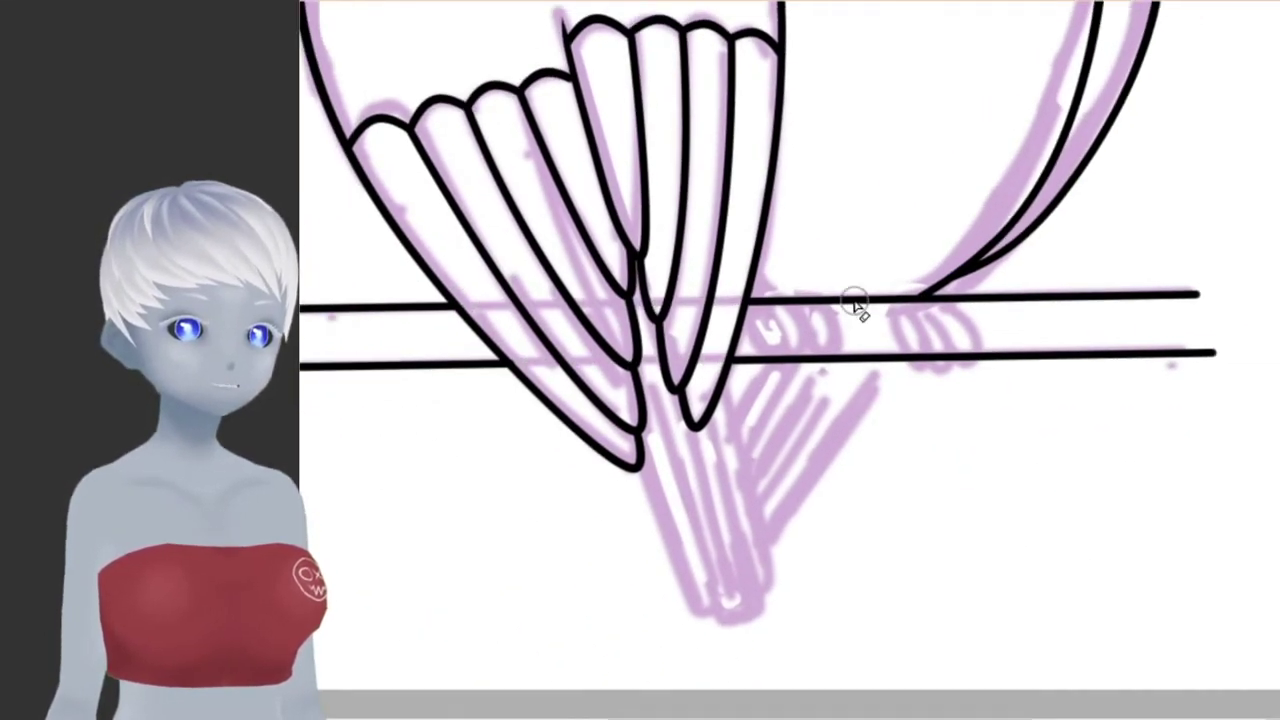
- Adjust the right bird's inner body curve so it meets the wire
{"action": "left_click_drag", "start_coordinate": [813, 73], "coordinate": [723, 63]}
{"action": "scroll", "coordinate": [723, 63], "scroll_direction": "up", "scroll_amount": 2}
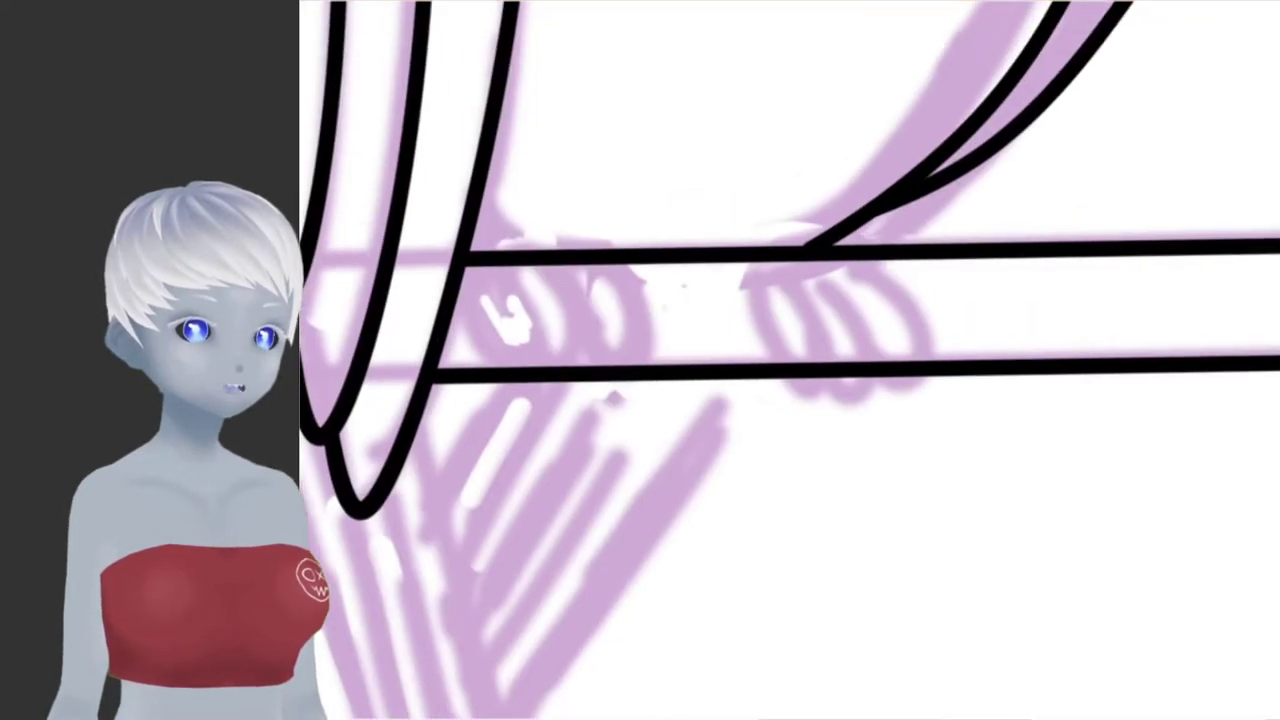
{"action": "scroll", "coordinate": [723, 63], "scroll_direction": "down", "scroll_amount": 2}
{"action": "left_click_drag", "start_coordinate": [678, 404], "coordinate": [628, 612]}
{"action": "left_click", "coordinate": [971, 186]}
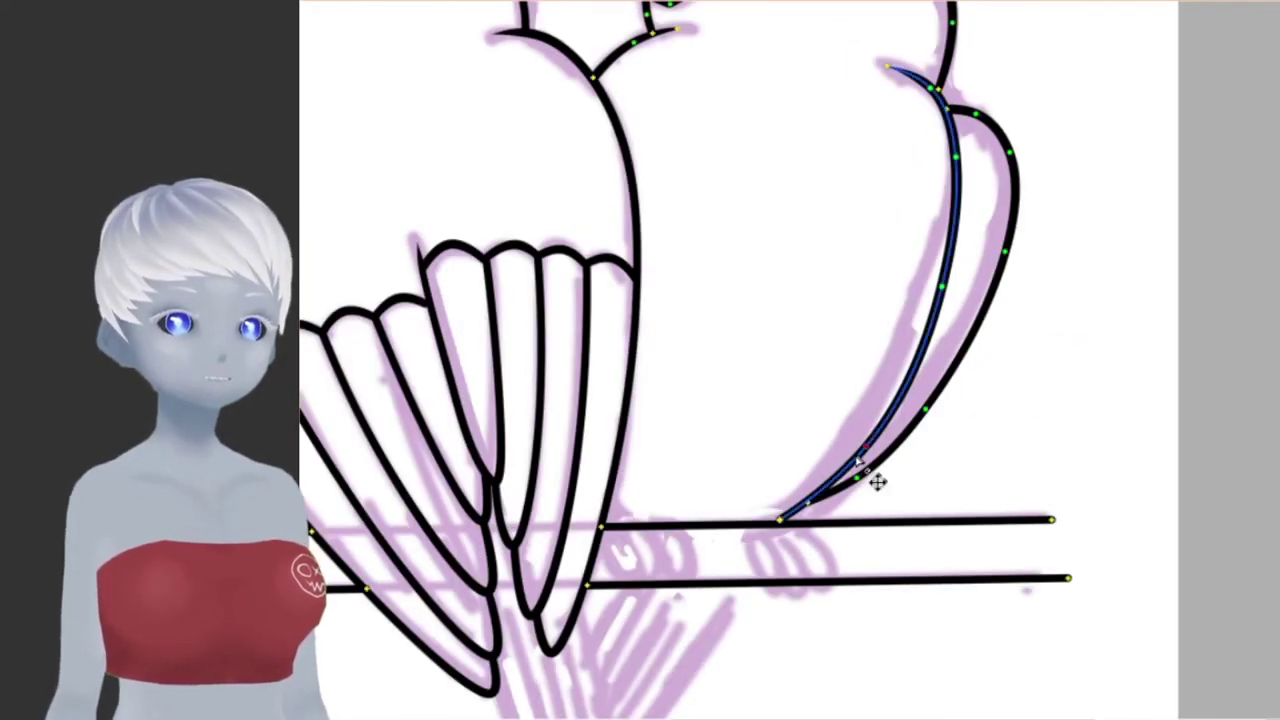
{"action": "left_click_drag", "start_coordinate": [823, 409], "coordinate": [833, 311]}
- Ink the first curled claw loop across the wire and duplicate it
{"action": "scroll", "coordinate": [625, 428], "scroll_direction": "up", "scroll_amount": 2}
{"action": "left_click_drag", "start_coordinate": [458, 268], "coordinate": [552, 416]}
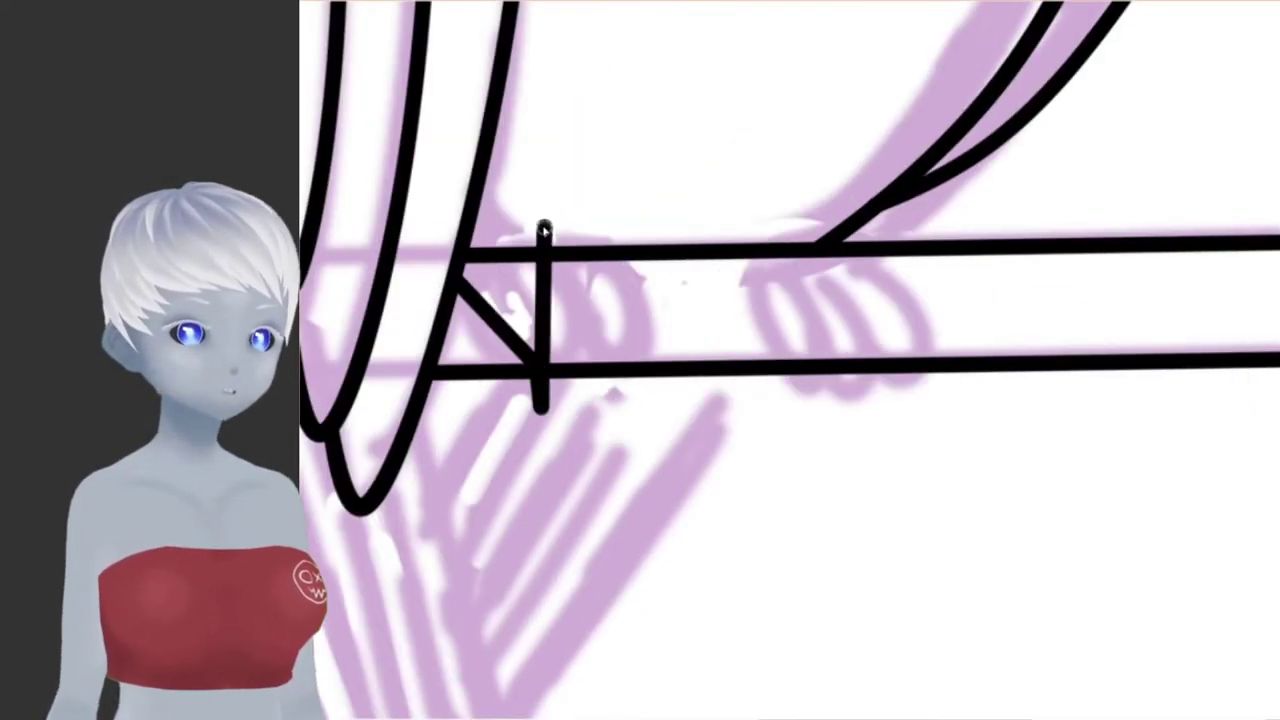
{"action": "key", "text": "ctrl+z"}
{"action": "mouse_move", "coordinate": [460, 268]}
{"action": "left_mouse_down"}
{"action": "mouse_move", "coordinate": [562, 422]}
{"action": "mouse_move", "coordinate": [551, 414]}
{"action": "left_mouse_up"}
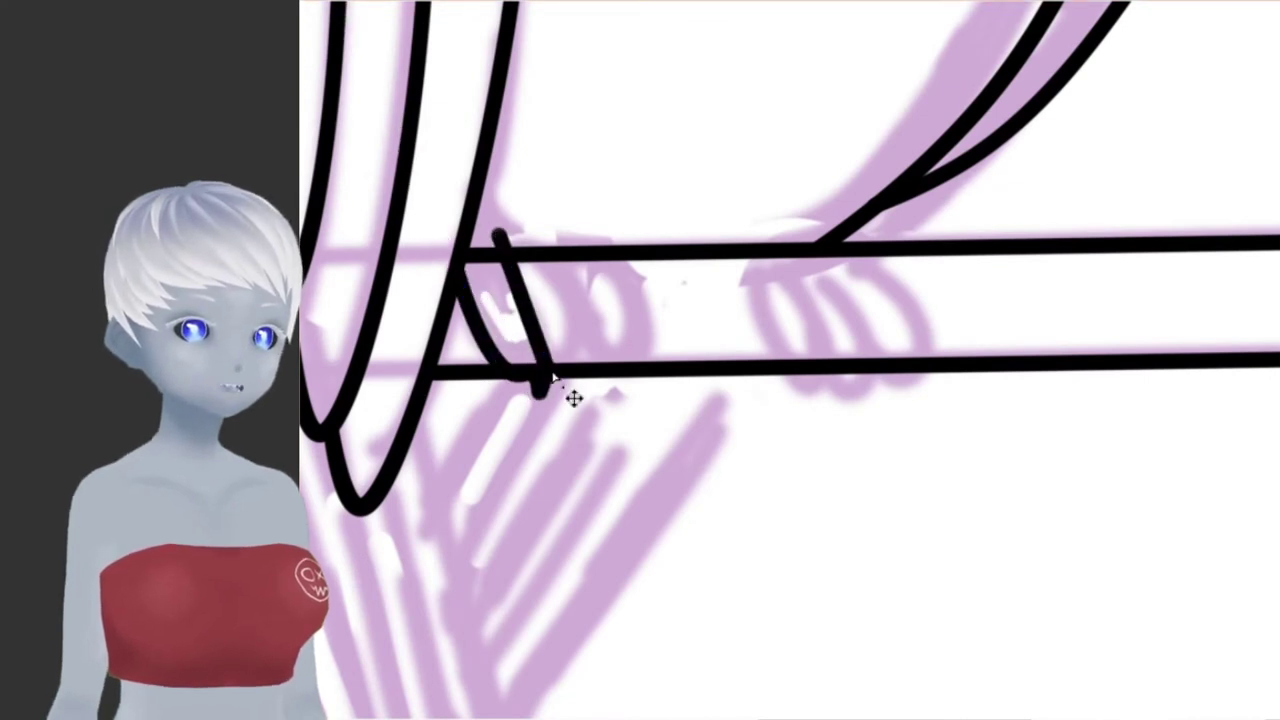
{"action": "mouse_move", "coordinate": [477, 493]}
{"action": "left_mouse_down"}
{"action": "mouse_move", "coordinate": [560, 352]}
{"action": "mouse_move", "coordinate": [543, 363]}
{"action": "left_mouse_up"}
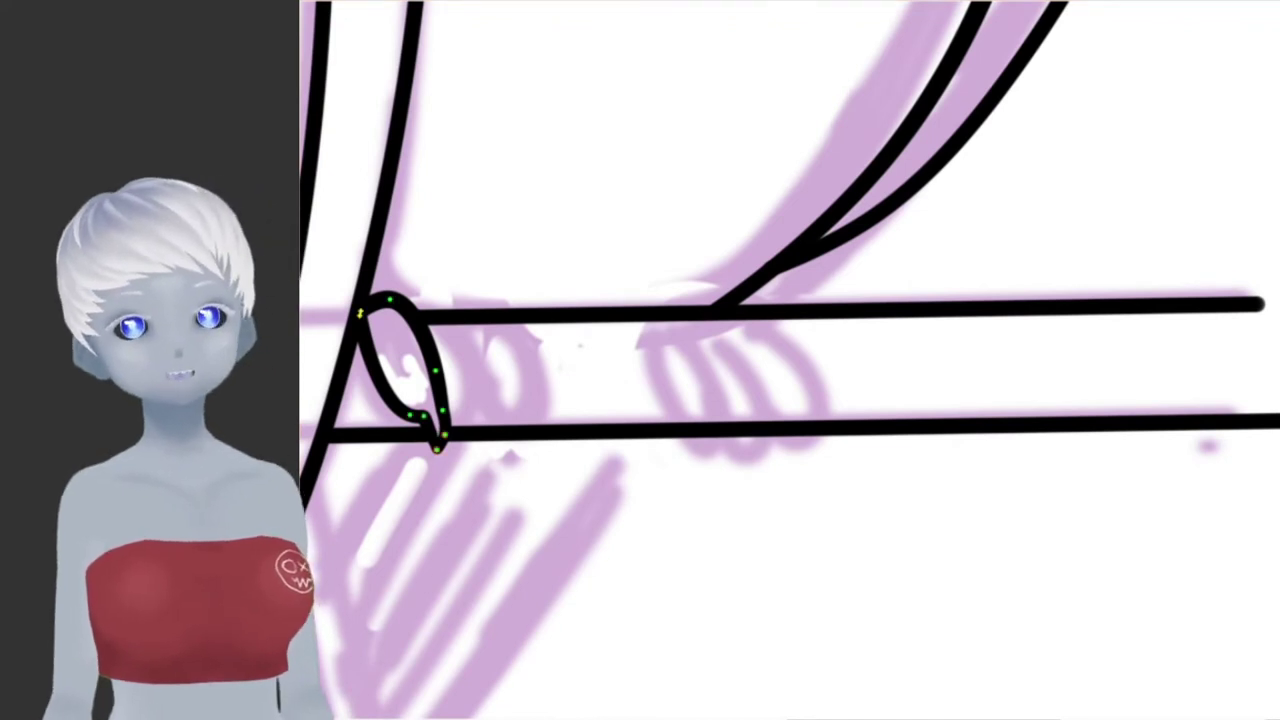
{"action": "key", "text": "ctrl+v"}
{"action": "key", "text": "ctrl+t"}
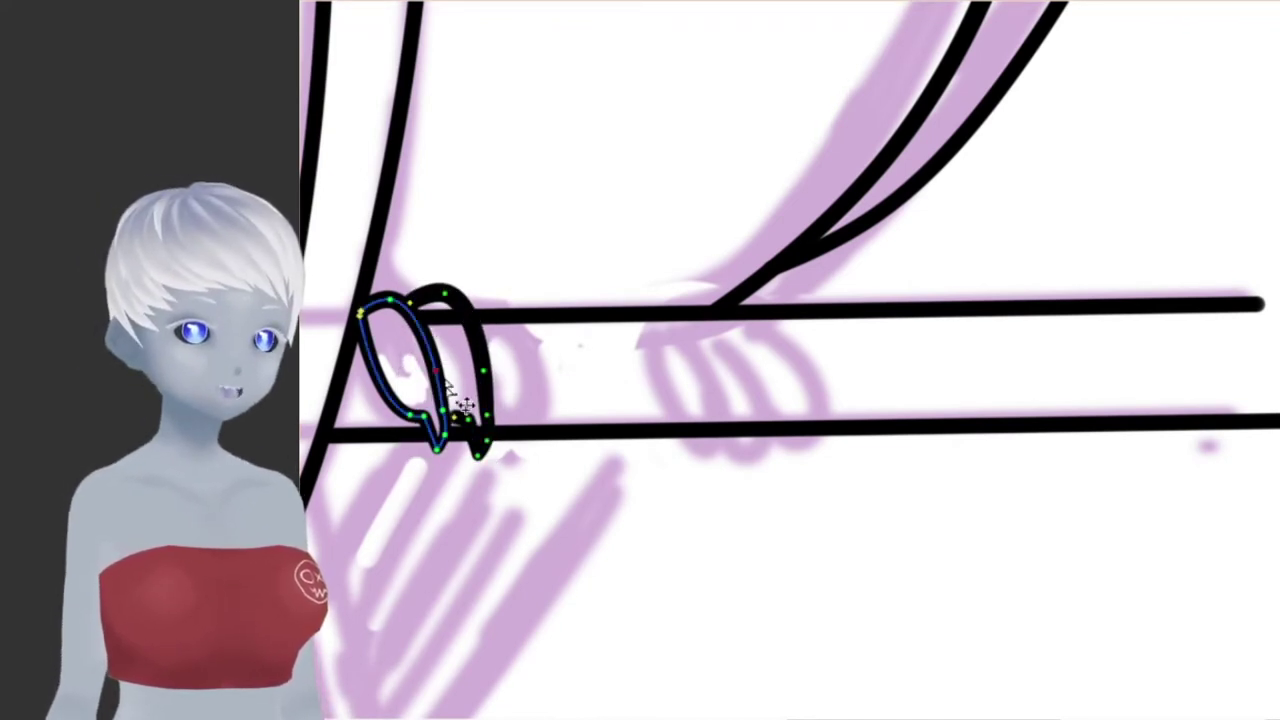
- Arrange the copies into three claws and duplicate the group onto the right foot
{"action": "left_click_drag", "start_coordinate": [460, 298], "coordinate": [525, 440]}
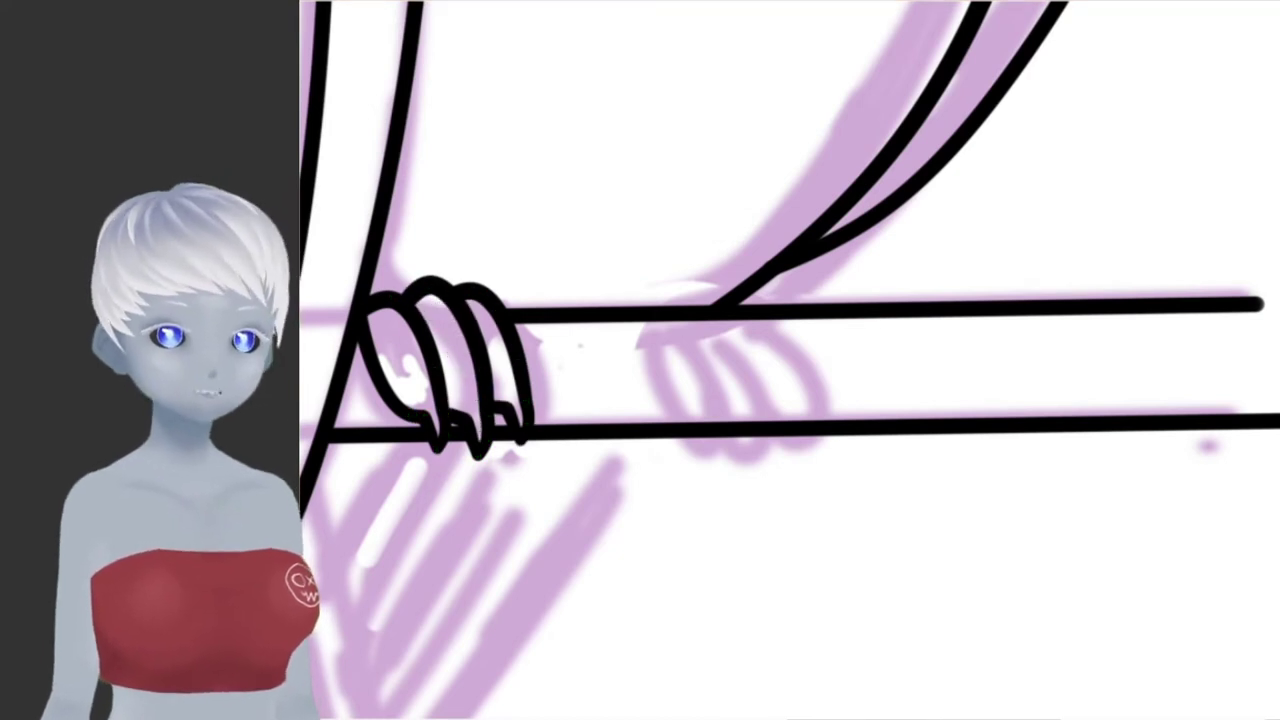
{"action": "left_click_drag", "start_coordinate": [391, 342], "coordinate": [668, 342]}
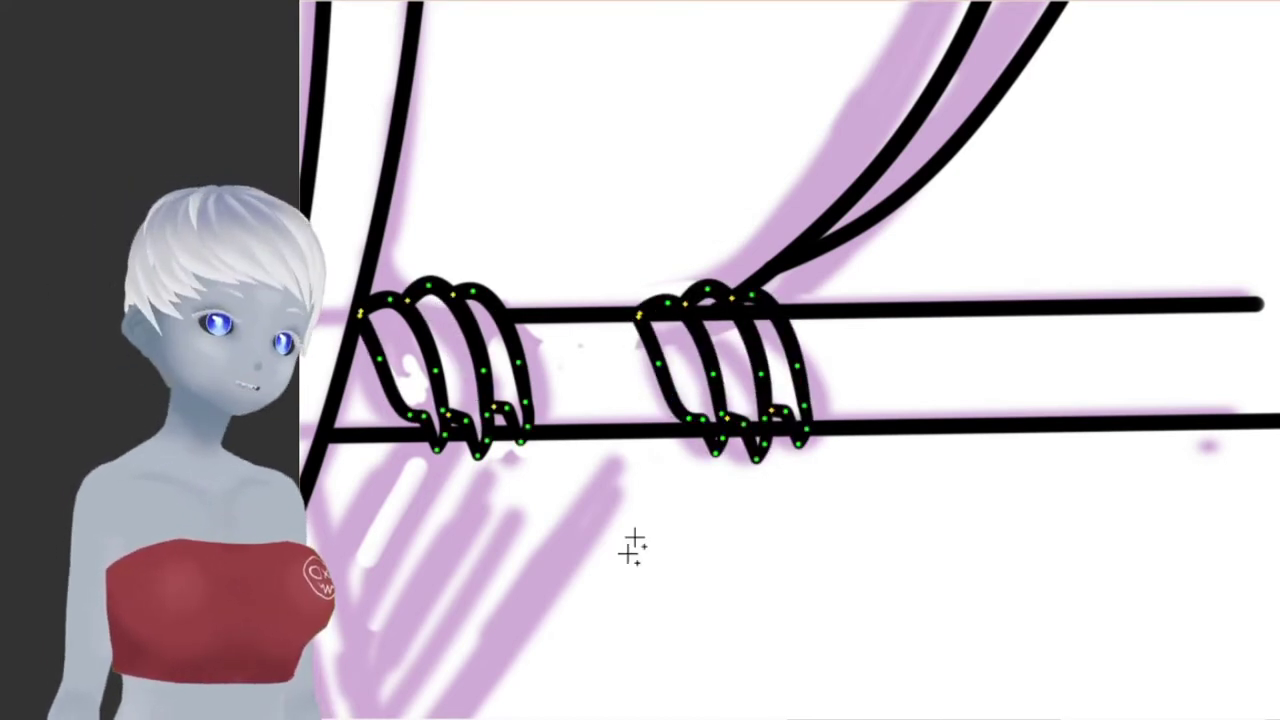
{"action": "left_click_drag", "start_coordinate": [633, 548], "coordinate": [651, 548]}
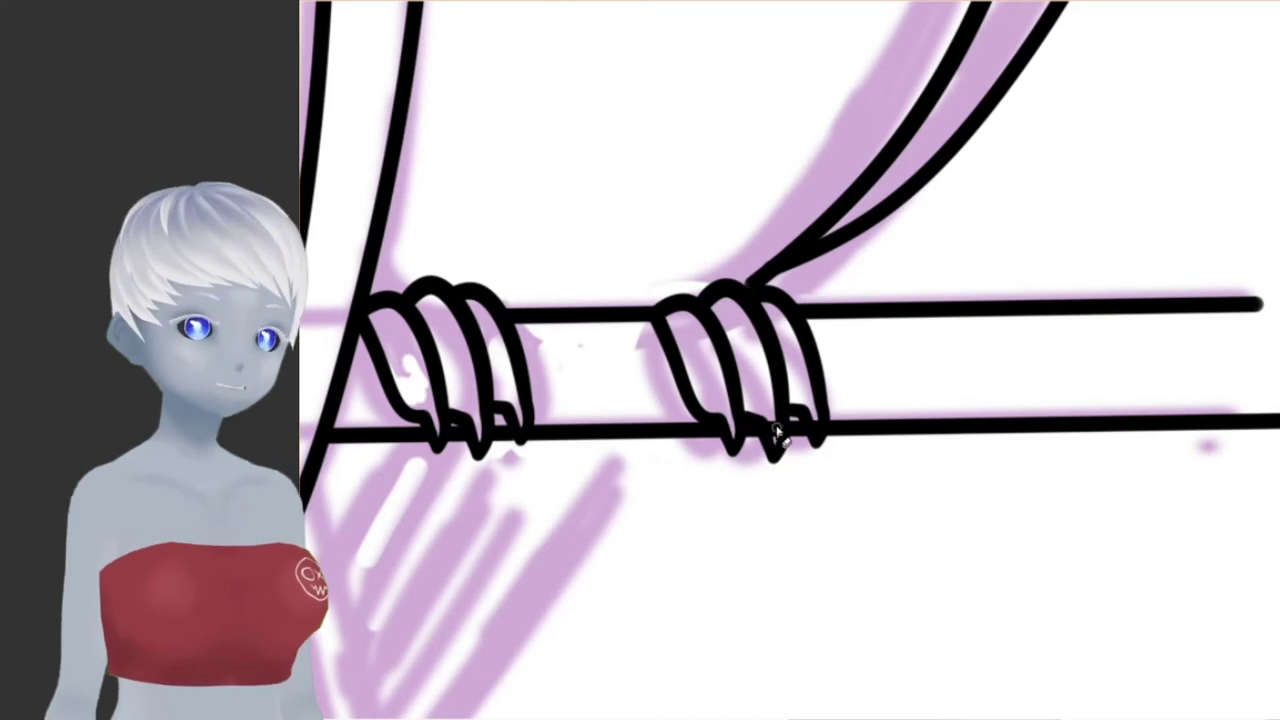
{"action": "left_click_drag", "start_coordinate": [541, 549], "coordinate": [891, 269]}
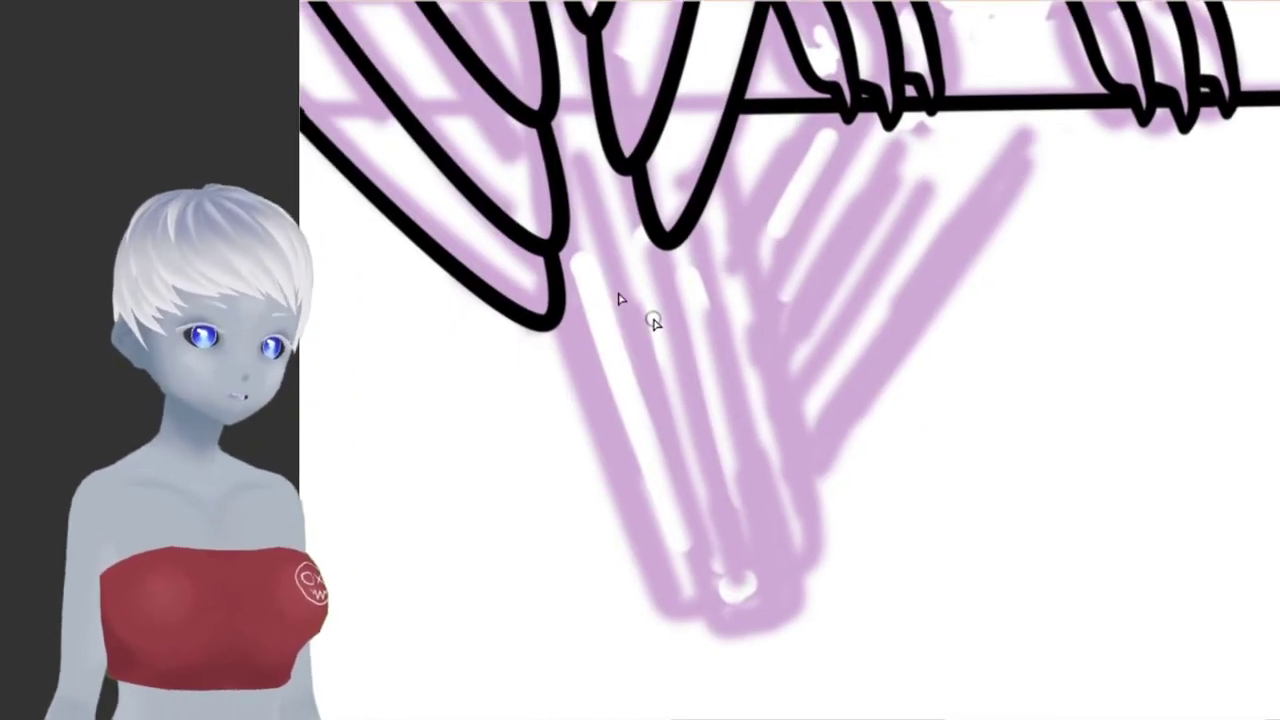
- Ink two striped tail feathers below the wire
{"action": "mouse_move", "coordinate": [617, 297]}
{"action": "left_mouse_down"}
{"action": "mouse_move", "coordinate": [716, 580]}
{"action": "mouse_move", "coordinate": [709, 257]}
{"action": "left_mouse_up"}
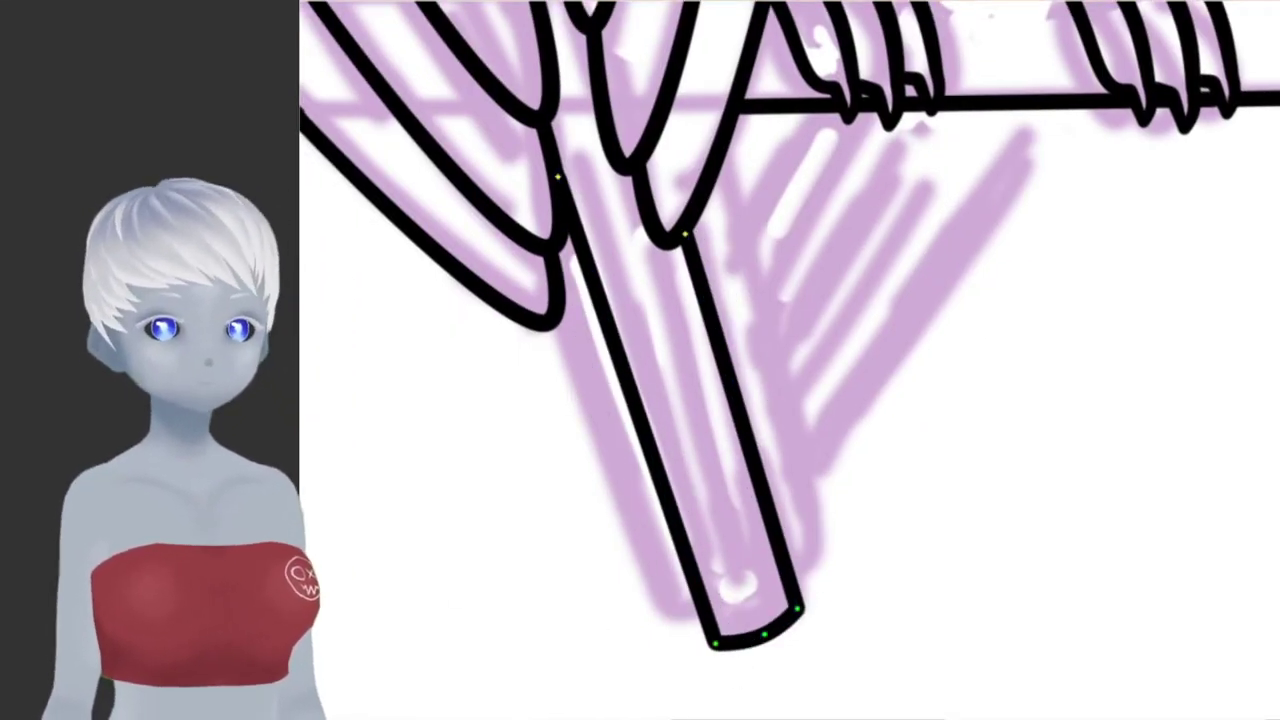
{"action": "mouse_move", "coordinate": [630, 225]}
{"action": "left_mouse_down"}
{"action": "mouse_move", "coordinate": [757, 657]}
{"action": "mouse_move", "coordinate": [671, 257]}
{"action": "left_mouse_up"}
{"action": "scroll", "coordinate": [909, 271], "scroll_direction": "down", "scroll_amount": 2}
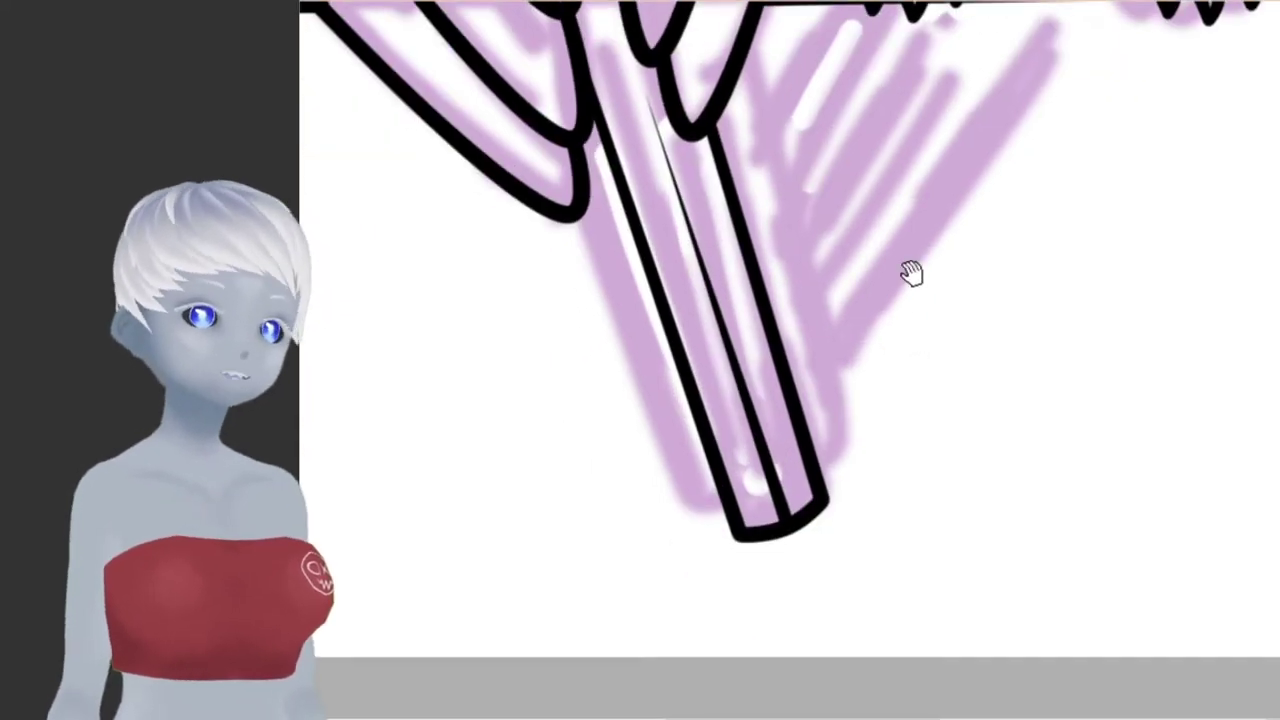
{"action": "left_click_drag", "start_coordinate": [706, 508], "coordinate": [748, 527]}
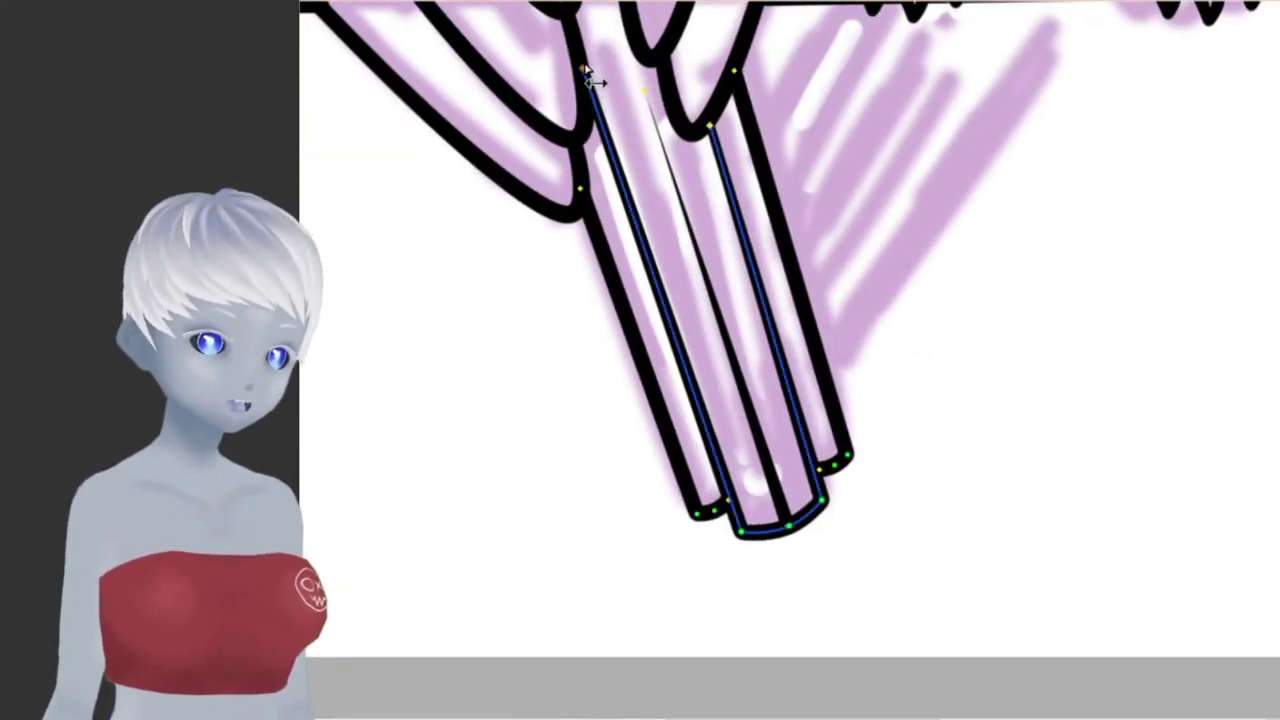
{"action": "scroll", "coordinate": [872, 480], "scroll_direction": "up", "scroll_amount": 1}
{"action": "scroll", "coordinate": [943, 294], "scroll_direction": "up", "scroll_amount": 2}
{"action": "scroll", "coordinate": [943, 294], "scroll_direction": "right", "scroll_amount": 2}
- Rotate the tail feathers into place and draw the heart outline around the birds
{"action": "key", "text": "ctrl+t"}
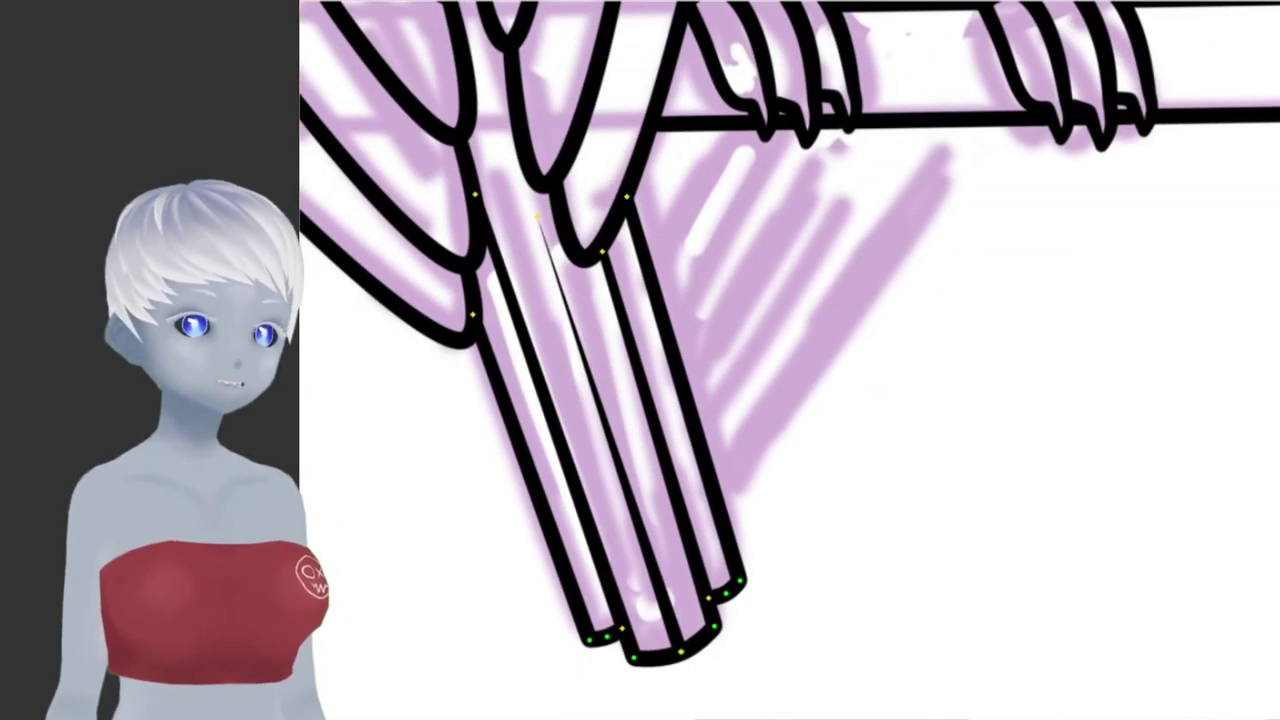
{"action": "left_click_drag", "start_coordinate": [718, 243], "coordinate": [871, 309]}
{"action": "scroll", "coordinate": [871, 309], "scroll_direction": "down", "scroll_amount": 5}
{"action": "left_click_drag", "start_coordinate": [535, 618], "coordinate": [628, 651]}
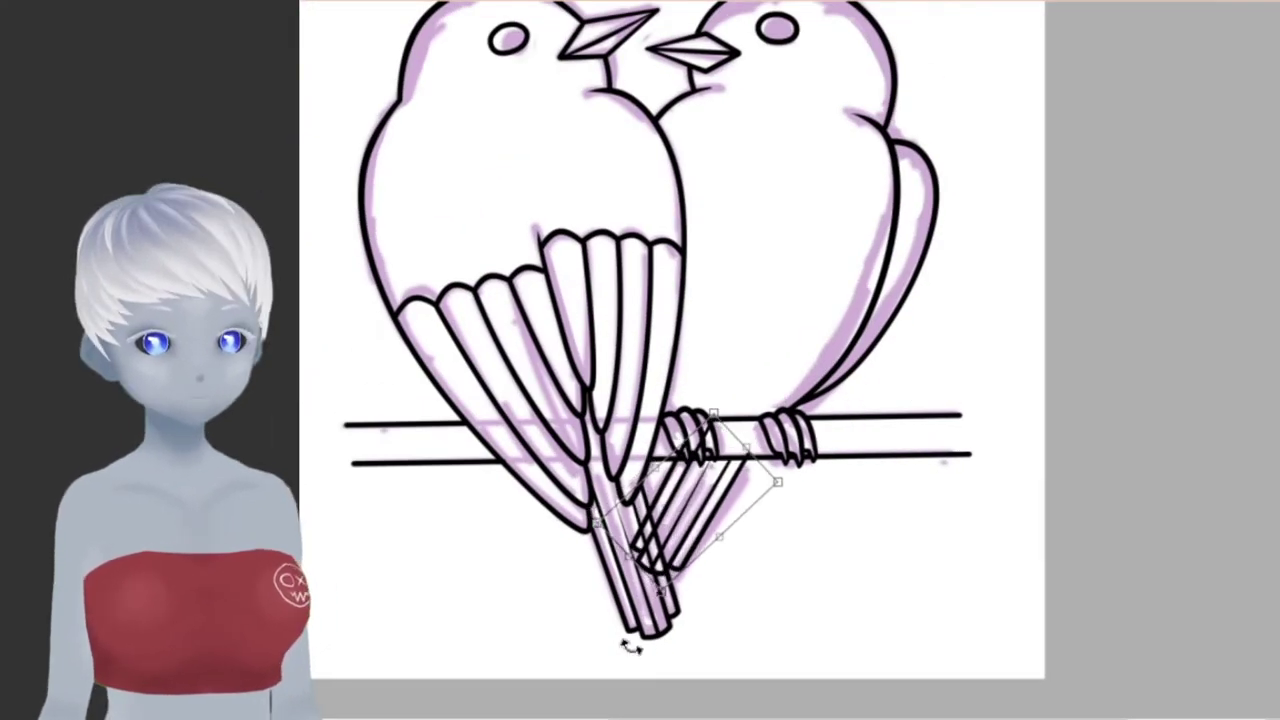
{"action": "scroll", "coordinate": [750, 557], "scroll_direction": "up", "scroll_amount": 5}
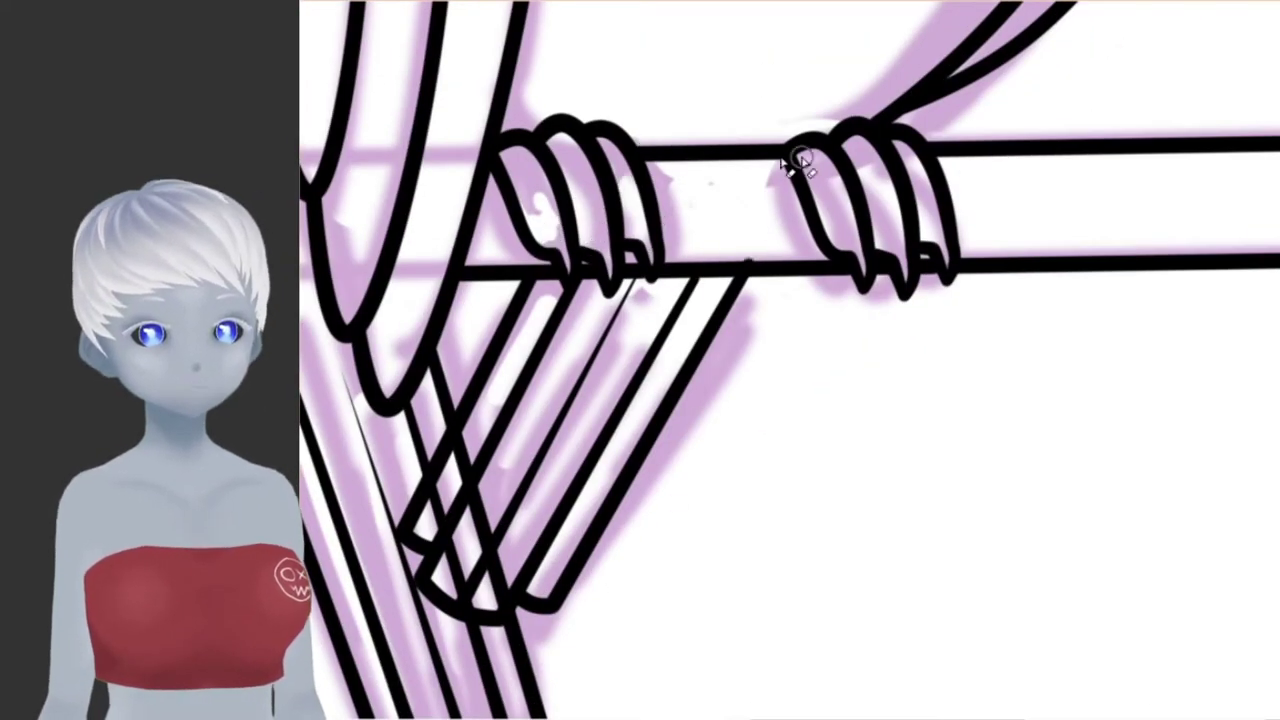
{"action": "scroll", "coordinate": [760, 260], "scroll_direction": "down", "scroll_amount": 3}
{"action": "scroll", "coordinate": [626, 411], "scroll_direction": "down", "scroll_amount": 5}
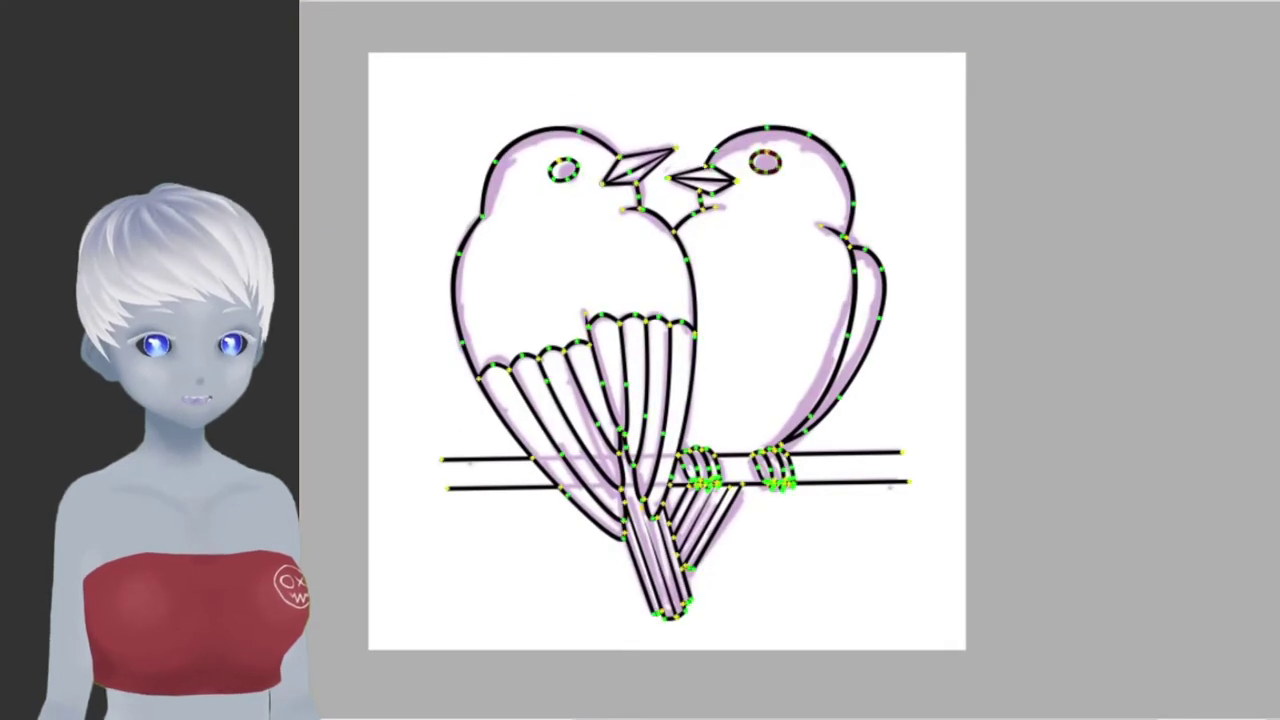
{"action": "left_click_drag", "start_coordinate": [775, 308], "coordinate": [848, 228]}
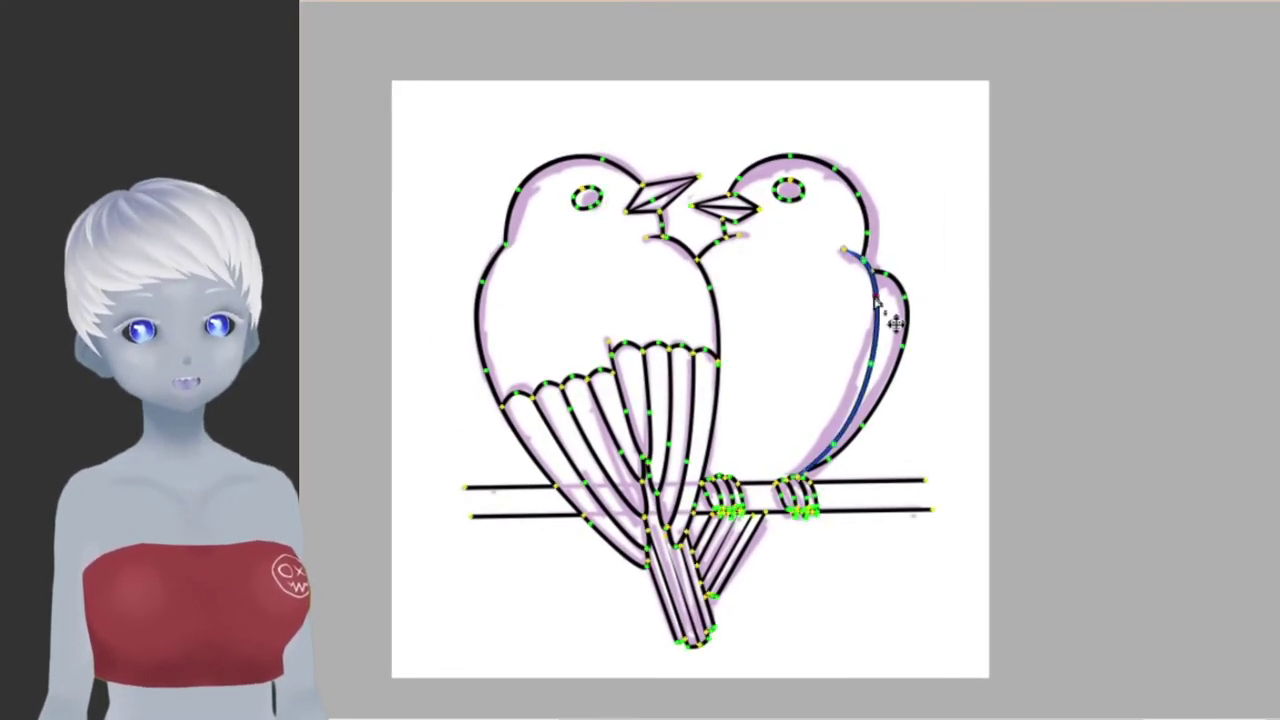
{"action": "left_click_drag", "start_coordinate": [876, 102], "coordinate": [988, 121]}
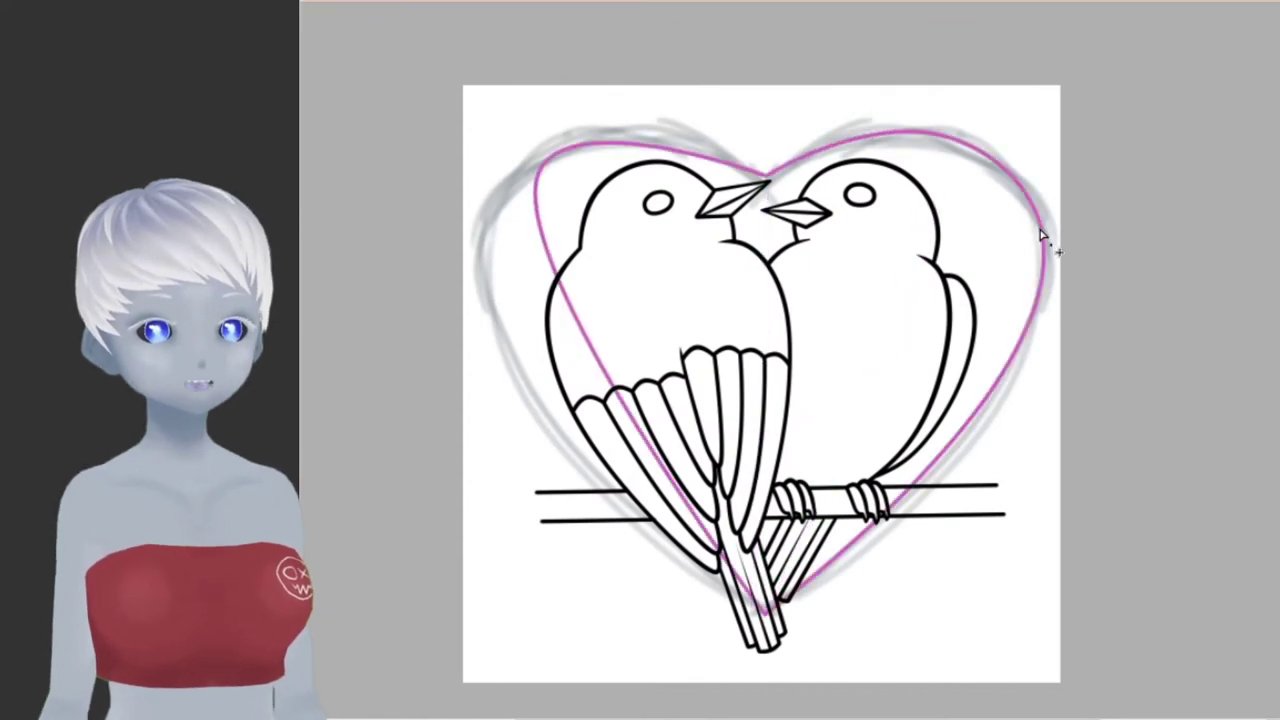
- Deselect the finished heart outline
{"action": "left_click", "coordinate": [790, 652]}
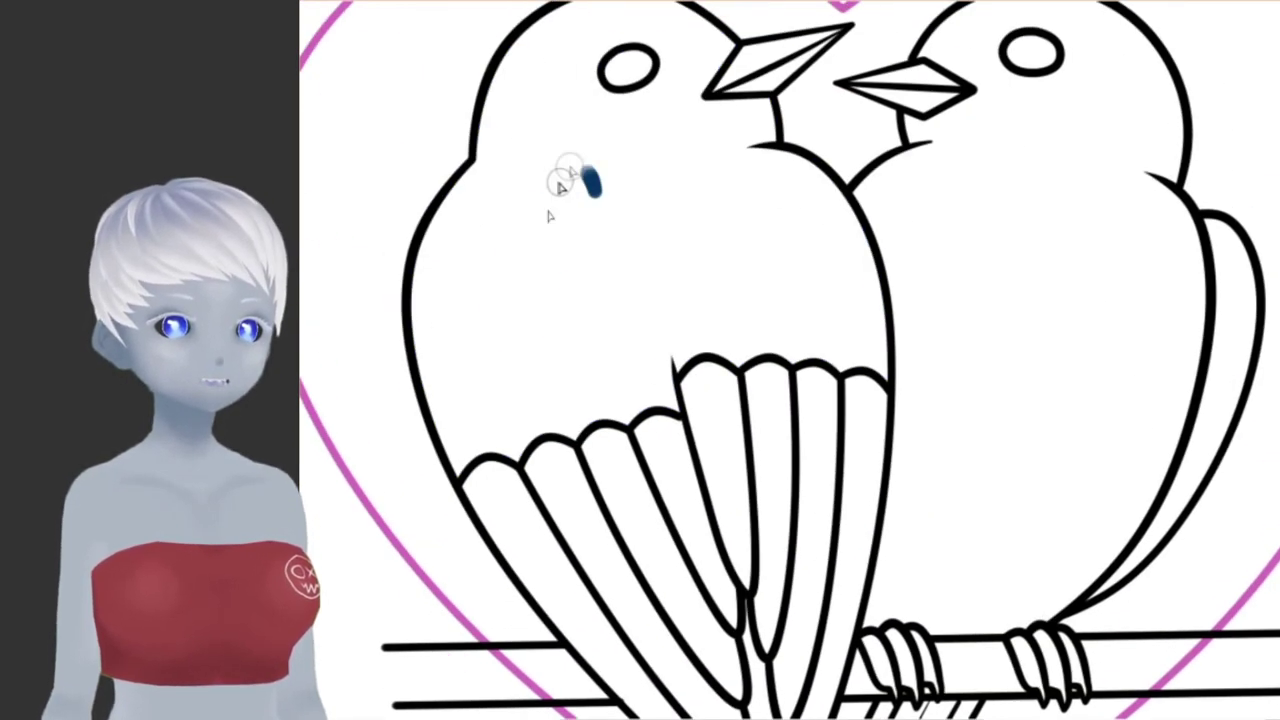
- Paint the left bird's breast, head and tail feathers dark blue
{"action": "mouse_move", "coordinate": [560, 185]}
{"action": "left_mouse_down"}
{"action": "mouse_move", "coordinate": [457, 243]}
{"action": "mouse_move", "coordinate": [586, 177]}
{"action": "mouse_move", "coordinate": [491, 471]}
{"action": "mouse_move", "coordinate": [783, 162]}
{"action": "left_mouse_up"}
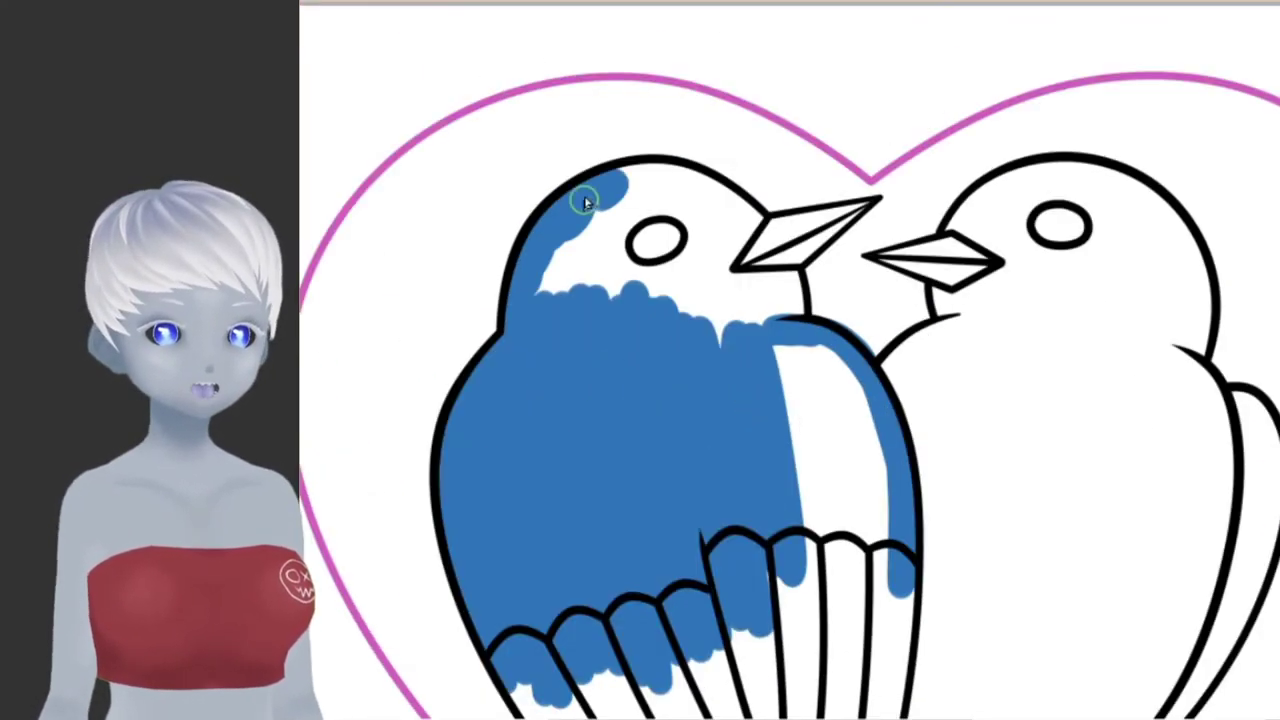
{"action": "mouse_move", "coordinate": [586, 200]}
{"action": "left_mouse_down"}
{"action": "mouse_move", "coordinate": [686, 191]}
{"action": "mouse_move", "coordinate": [800, 228]}
{"action": "left_mouse_up"}
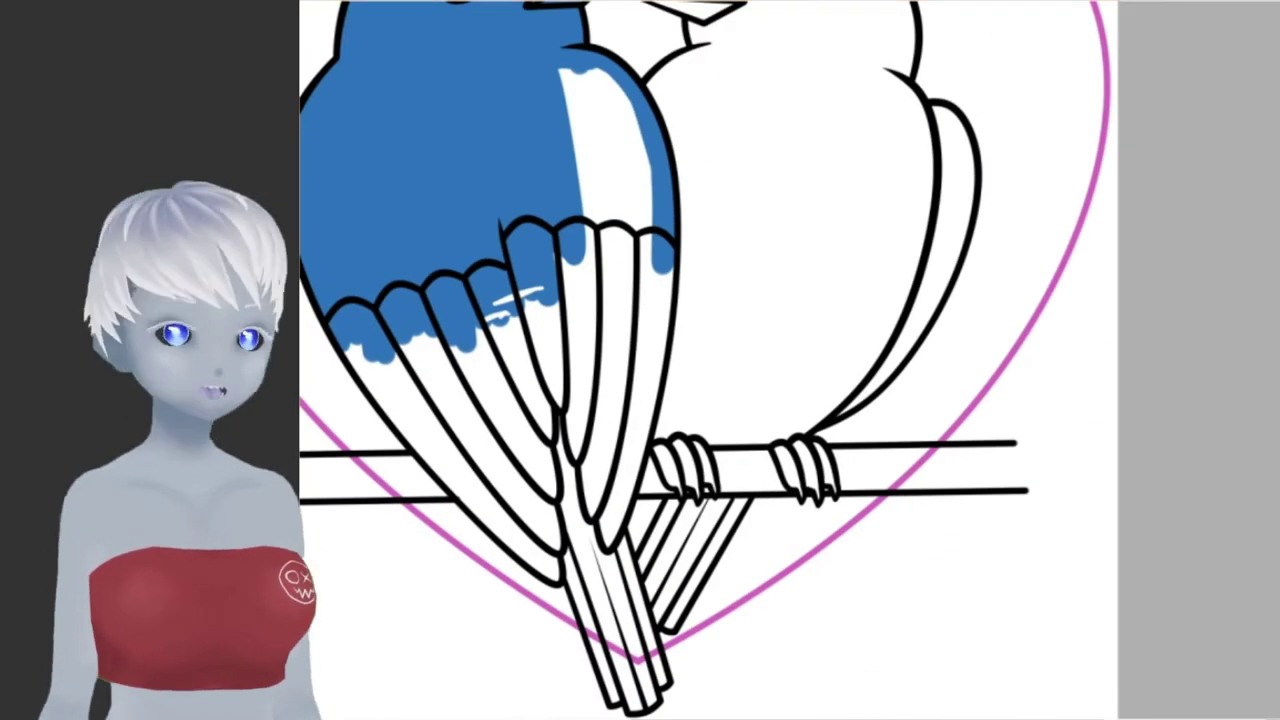
{"action": "mouse_move", "coordinate": [600, 110]}
{"action": "left_mouse_down"}
{"action": "mouse_move", "coordinate": [643, 357]}
{"action": "mouse_move", "coordinate": [600, 323]}
{"action": "left_mouse_up"}
{"action": "left_click_drag", "start_coordinate": [561, 214], "coordinate": [566, 311]}
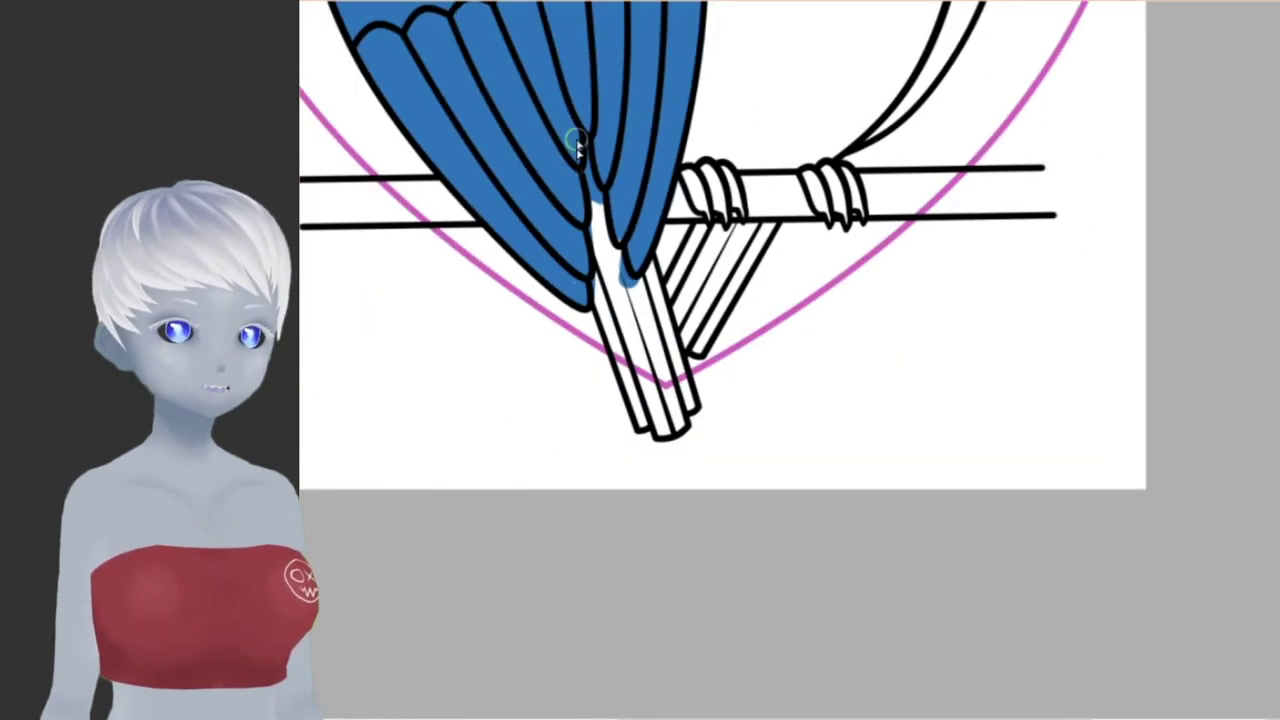
{"action": "left_click_drag", "start_coordinate": [580, 150], "coordinate": [600, 420]}
{"action": "left_click_drag", "start_coordinate": [640, 380], "coordinate": [563, 143]}
{"action": "left_click_drag", "start_coordinate": [600, 100], "coordinate": [720, 340]}
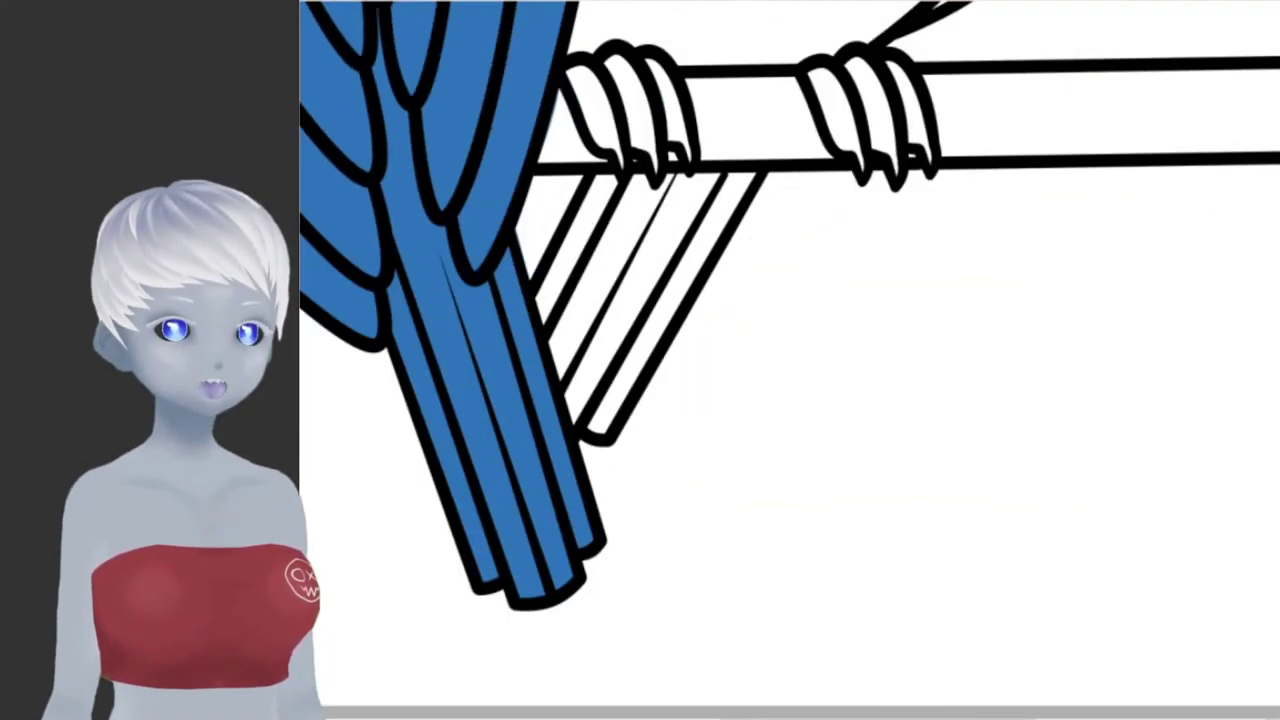
- Paint the right bird's tail, body, head and beak light blue
{"action": "left_click_drag", "start_coordinate": [580, 380], "coordinate": [720, 180]}
{"action": "left_click_drag", "start_coordinate": [540, 150], "coordinate": [698, 366]}
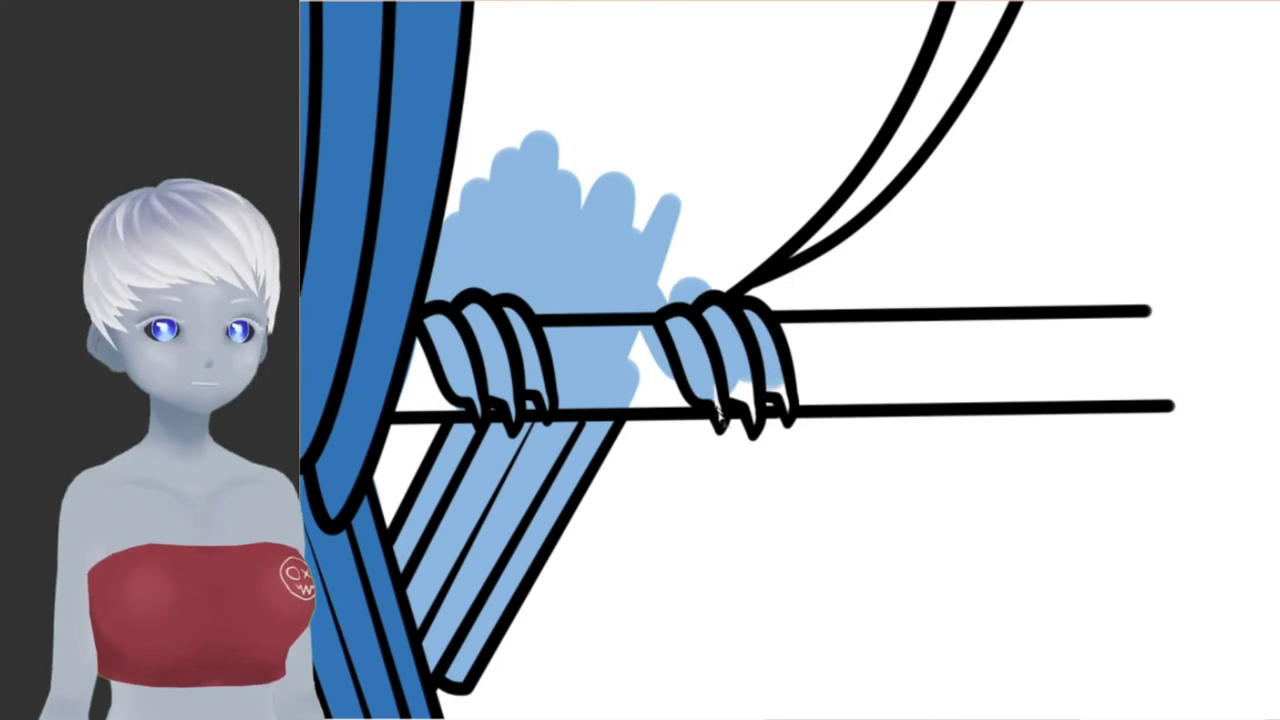
{"action": "left_click_drag", "start_coordinate": [560, 150], "coordinate": [789, 234]}
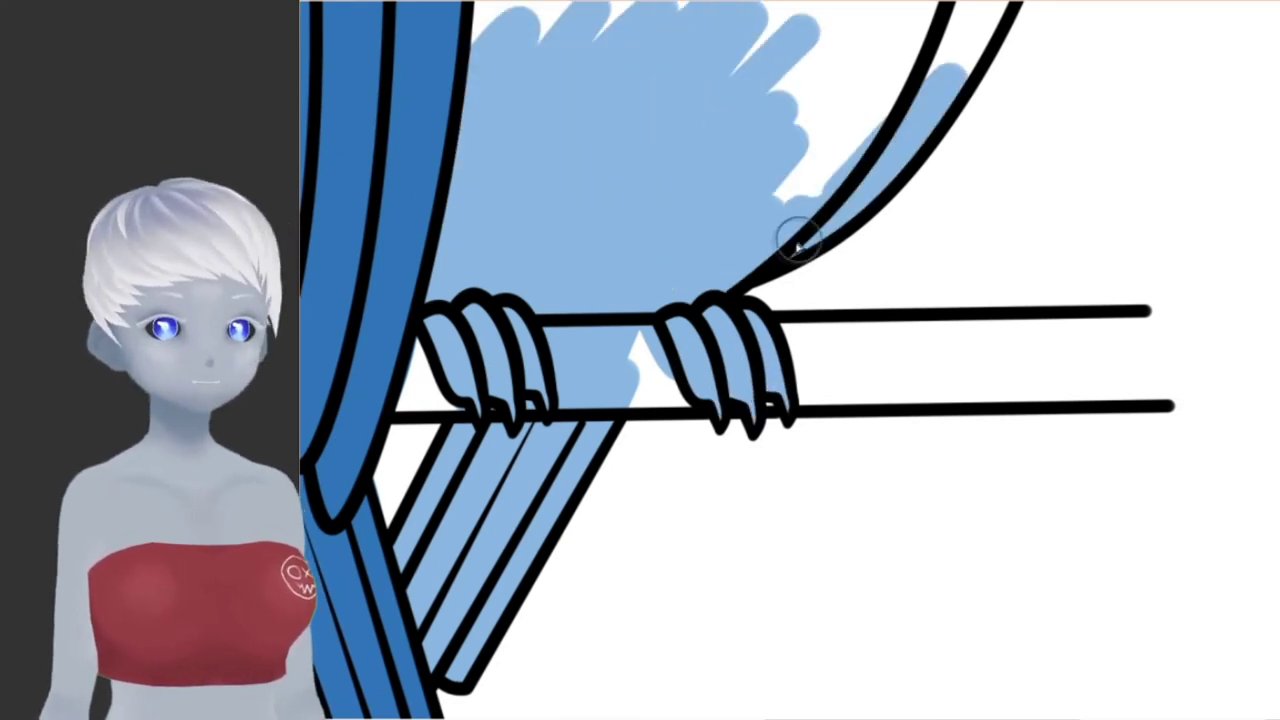
{"action": "left_click_drag", "start_coordinate": [694, 294], "coordinate": [880, 363]}
{"action": "left_click_drag", "start_coordinate": [640, 220], "coordinate": [650, 480]}
{"action": "left_click_drag", "start_coordinate": [600, 120], "coordinate": [677, 466]}
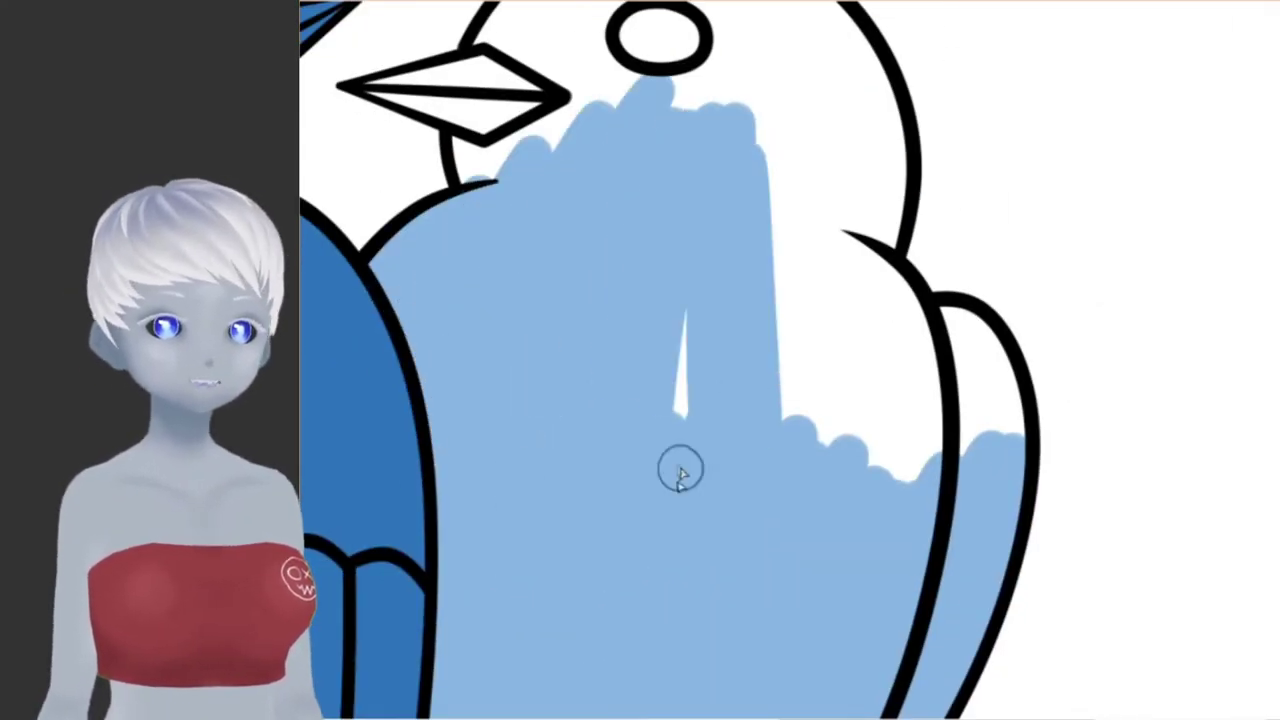
{"action": "left_click_drag", "start_coordinate": [790, 230], "coordinate": [830, 315]}
{"action": "mouse_move", "coordinate": [600, 200]}
{"action": "left_mouse_down"}
{"action": "mouse_move", "coordinate": [794, 143]}
{"action": "mouse_move", "coordinate": [833, 265]}
{"action": "left_mouse_up"}
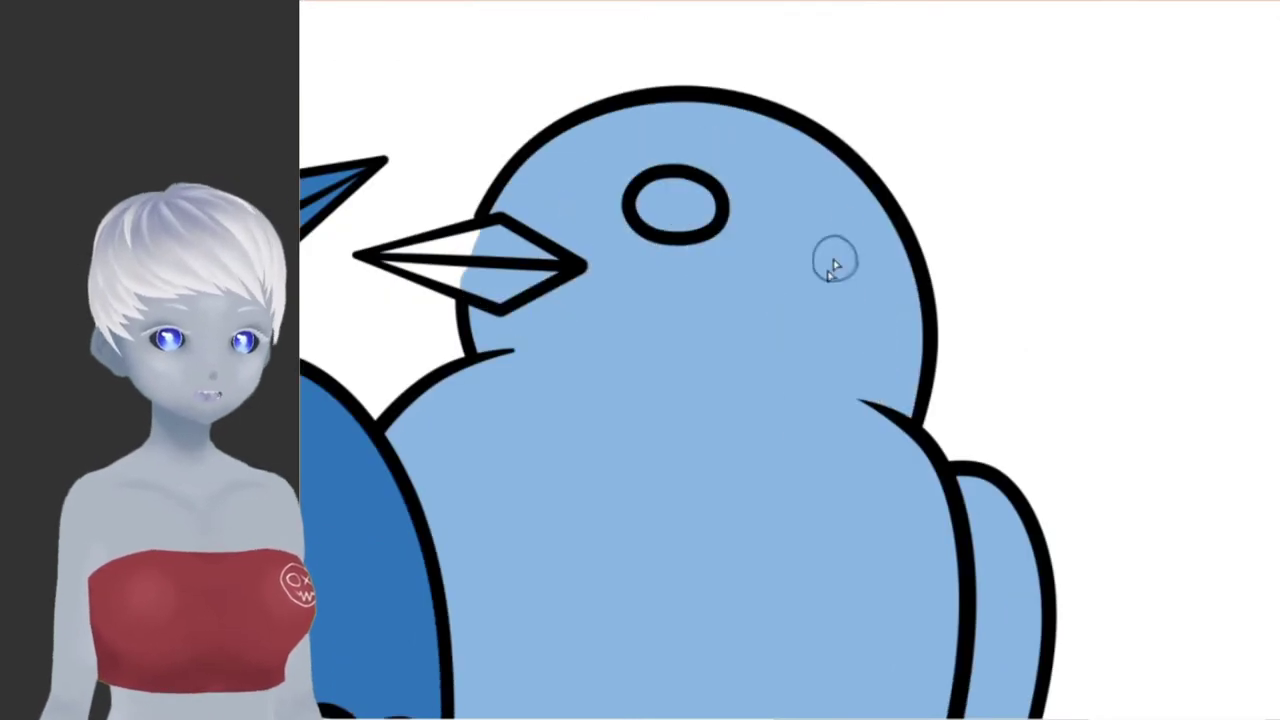
{"action": "left_click_drag", "start_coordinate": [383, 258], "coordinate": [470, 248]}
- Paint the branch perch red, including the sliver beside the claws
{"action": "scroll", "coordinate": [809, 271], "scroll_direction": "down", "scroll_amount": 3}
{"action": "scroll", "coordinate": [409, 423], "scroll_direction": "up", "scroll_amount": 5}
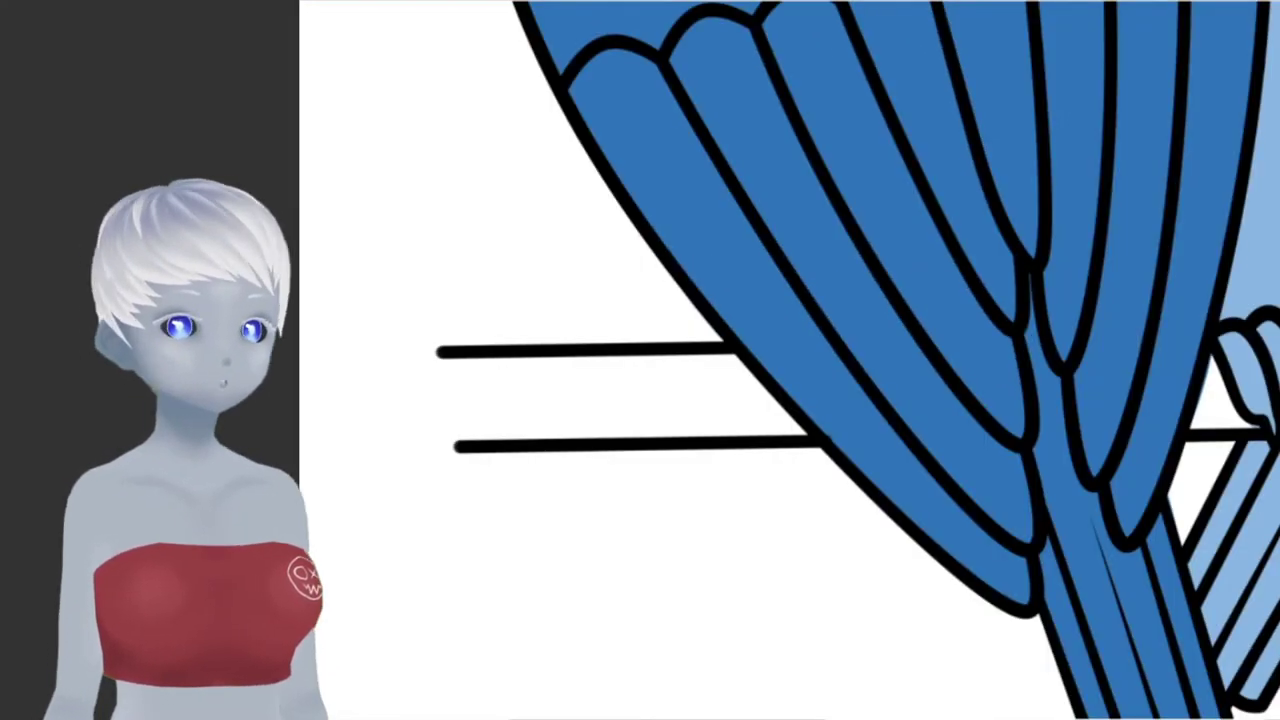
{"action": "left_click_drag", "start_coordinate": [640, 425], "coordinate": [725, 385]}
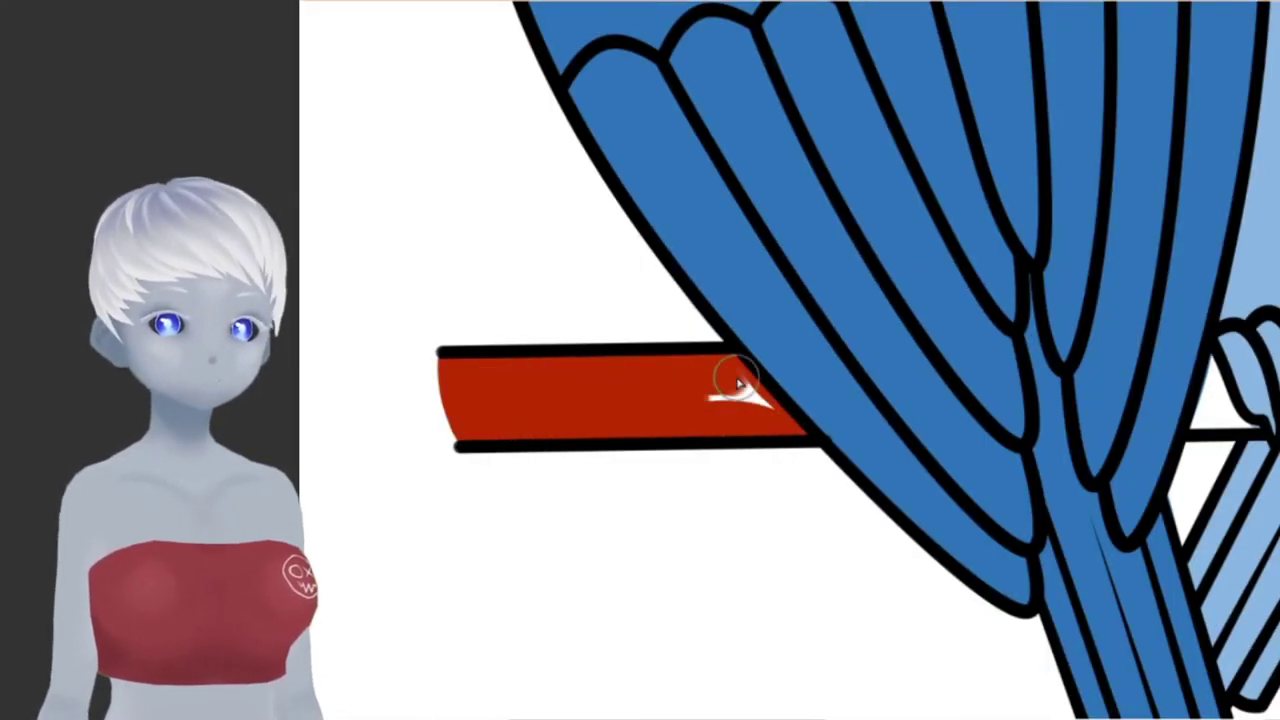
{"action": "scroll", "coordinate": [703, 393], "scroll_direction": "right", "scroll_amount": 5}
{"action": "left_click", "coordinate": [849, 378]}
{"action": "left_click_drag", "start_coordinate": [849, 378], "coordinate": [706, 325]}
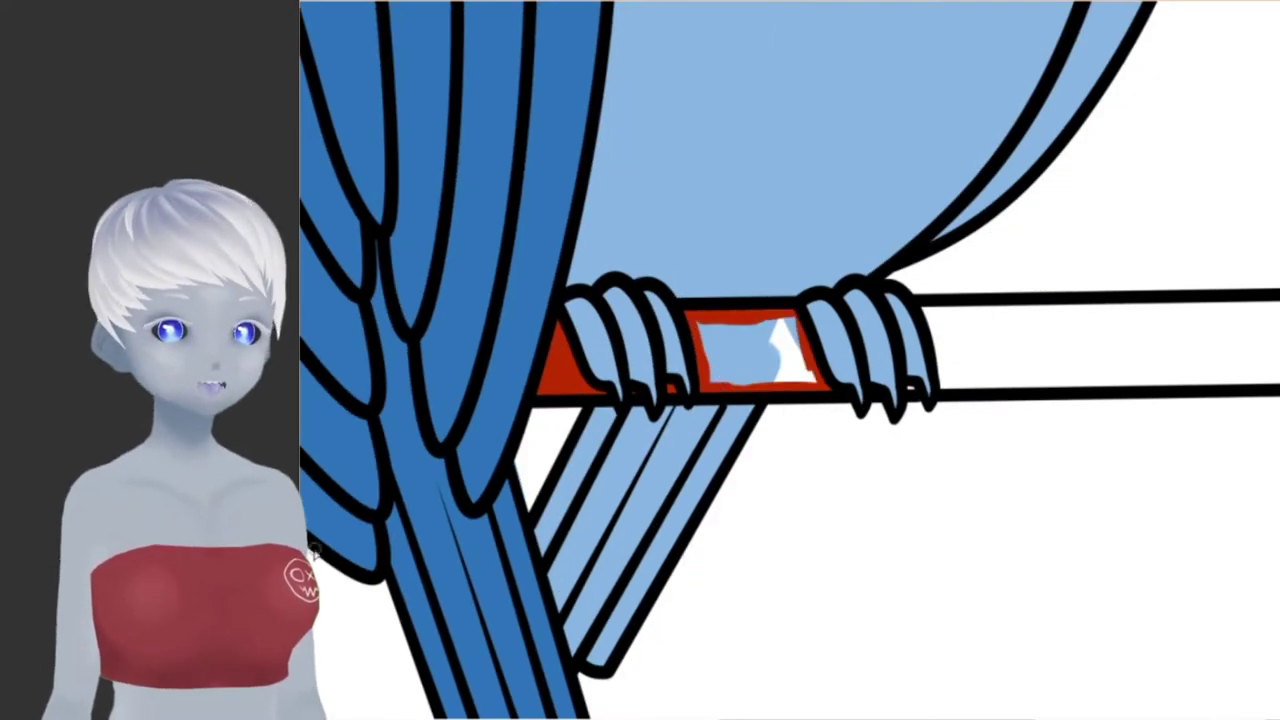
{"action": "scroll", "coordinate": [759, 376], "scroll_direction": "right", "scroll_amount": 5}
{"action": "mouse_move", "coordinate": [575, 372]}
{"action": "left_mouse_down"}
{"action": "mouse_move", "coordinate": [789, 403]}
{"action": "mouse_move", "coordinate": [651, 363]}
{"action": "mouse_move", "coordinate": [899, 311]}
{"action": "left_mouse_up"}
{"action": "scroll", "coordinate": [899, 311], "scroll_direction": "up", "scroll_amount": 5}
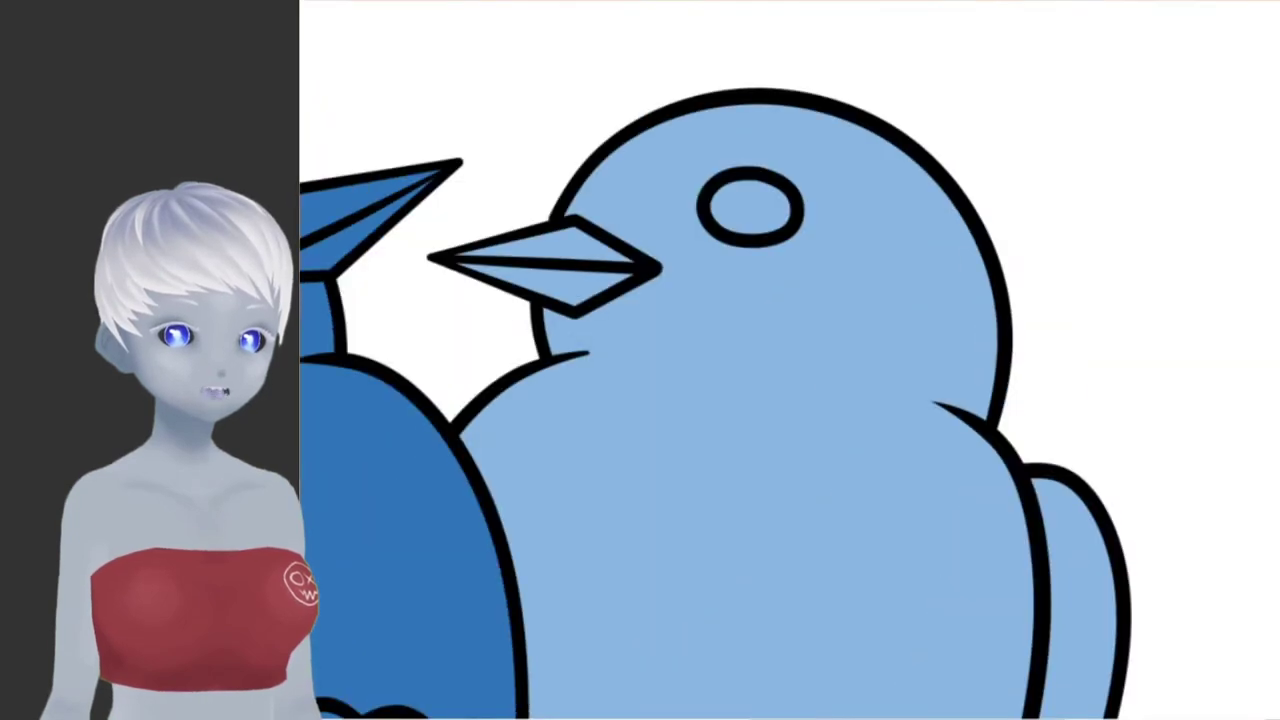
{"action": "scroll", "coordinate": [1000, 145], "scroll_direction": "left", "scroll_amount": 3}
{"action": "scroll", "coordinate": [794, 357], "scroll_direction": "down", "scroll_amount": 5}
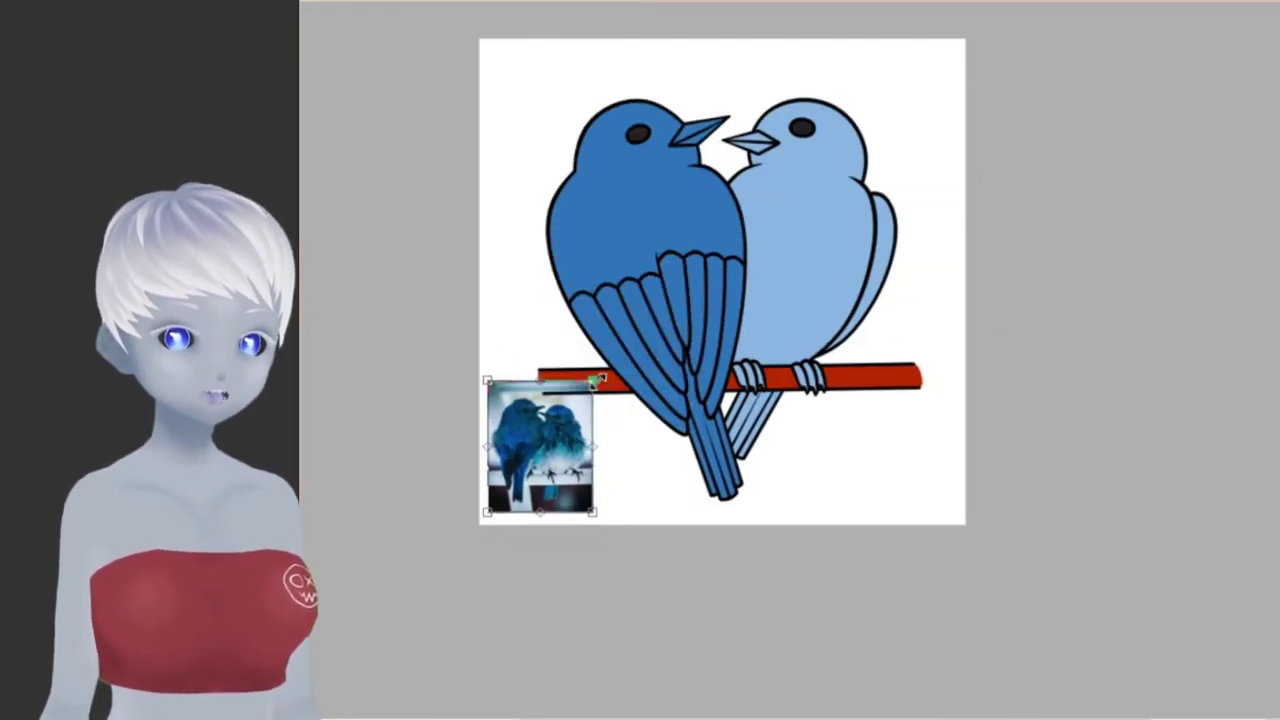
- Shift the left bird to a deeper blue with Hue/Saturation
{"action": "mouse_move", "coordinate": [802, 538]}
{"action": "left_mouse_down"}
{"action": "mouse_move", "coordinate": [877, 538]}
{"action": "mouse_move", "coordinate": [805, 538]}
{"action": "left_mouse_up"}
{"action": "left_click_drag", "start_coordinate": [802, 571], "coordinate": [868, 571]}
{"action": "mouse_move", "coordinate": [802, 603]}
{"action": "left_mouse_down"}
{"action": "mouse_move", "coordinate": [733, 606]}
{"action": "mouse_move", "coordinate": [746, 606]}
{"action": "left_mouse_up"}
{"action": "left_click_drag", "start_coordinate": [868, 571], "coordinate": [698, 571]}
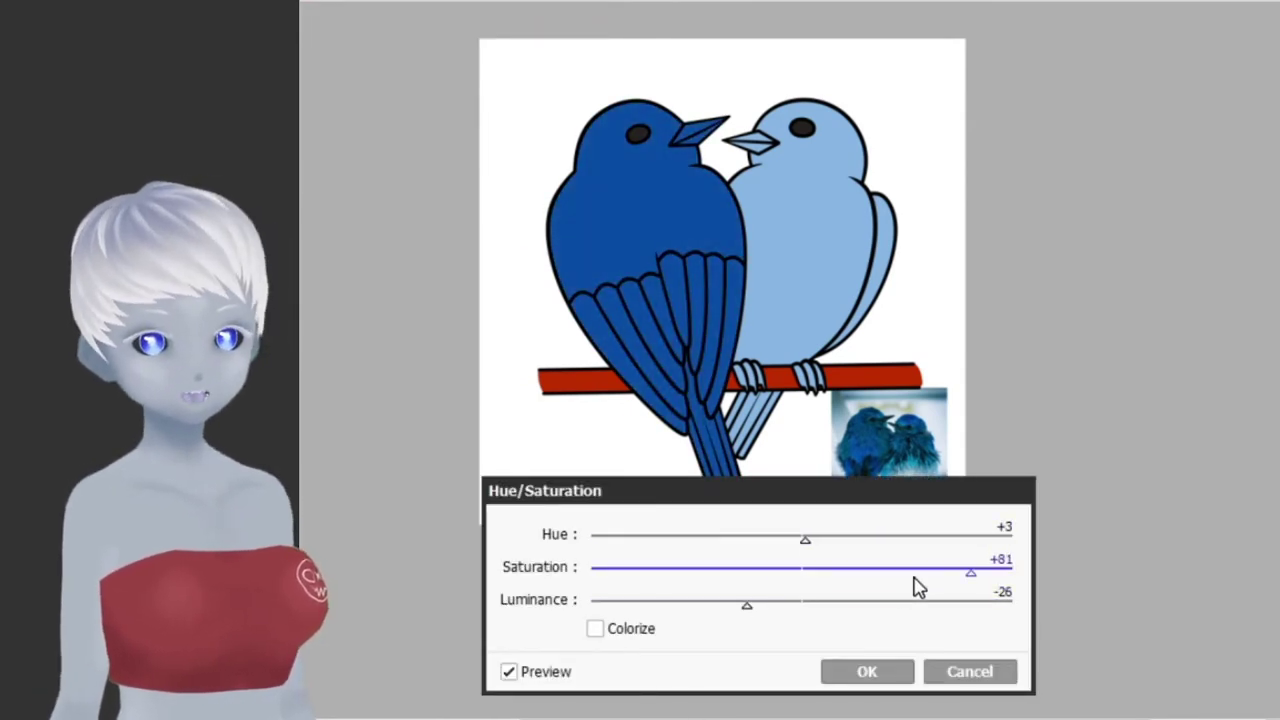
{"action": "left_click", "coordinate": [867, 671]}
- Recolour the right bird a brighter violet-blue with Hue/Saturation
{"action": "key", "text": "ctrl+u"}
{"action": "left_click_drag", "start_coordinate": [802, 538], "coordinate": [920, 571]}
{"action": "left_click_drag", "start_coordinate": [802, 603], "coordinate": [752, 606]}
{"action": "left_click", "coordinate": [867, 671]}
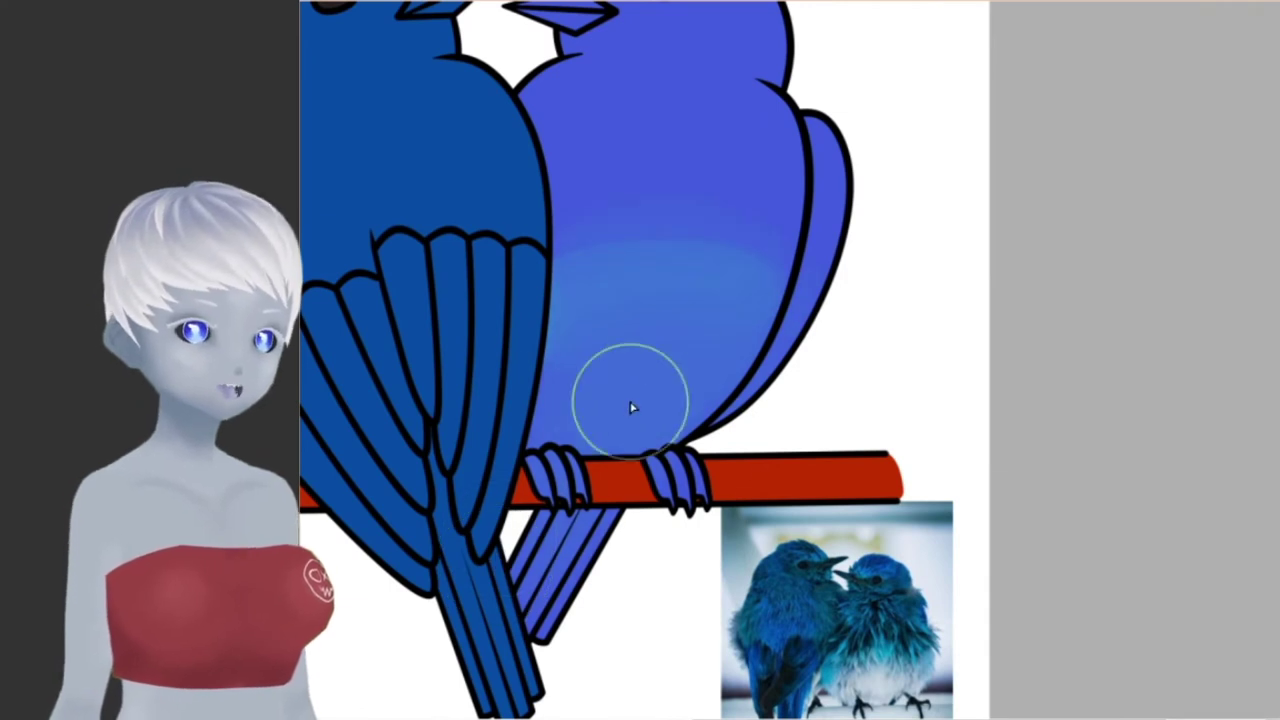
- Airbrush a cyan glow on the right bird's belly, retrying until right, then lighten its feet
{"action": "mouse_move", "coordinate": [572, 478]}
{"action": "left_mouse_down"}
{"action": "mouse_move", "coordinate": [686, 371]}
{"action": "mouse_move", "coordinate": [571, 249]}
{"action": "left_mouse_up"}
{"action": "key", "text": "ctrl+z"}
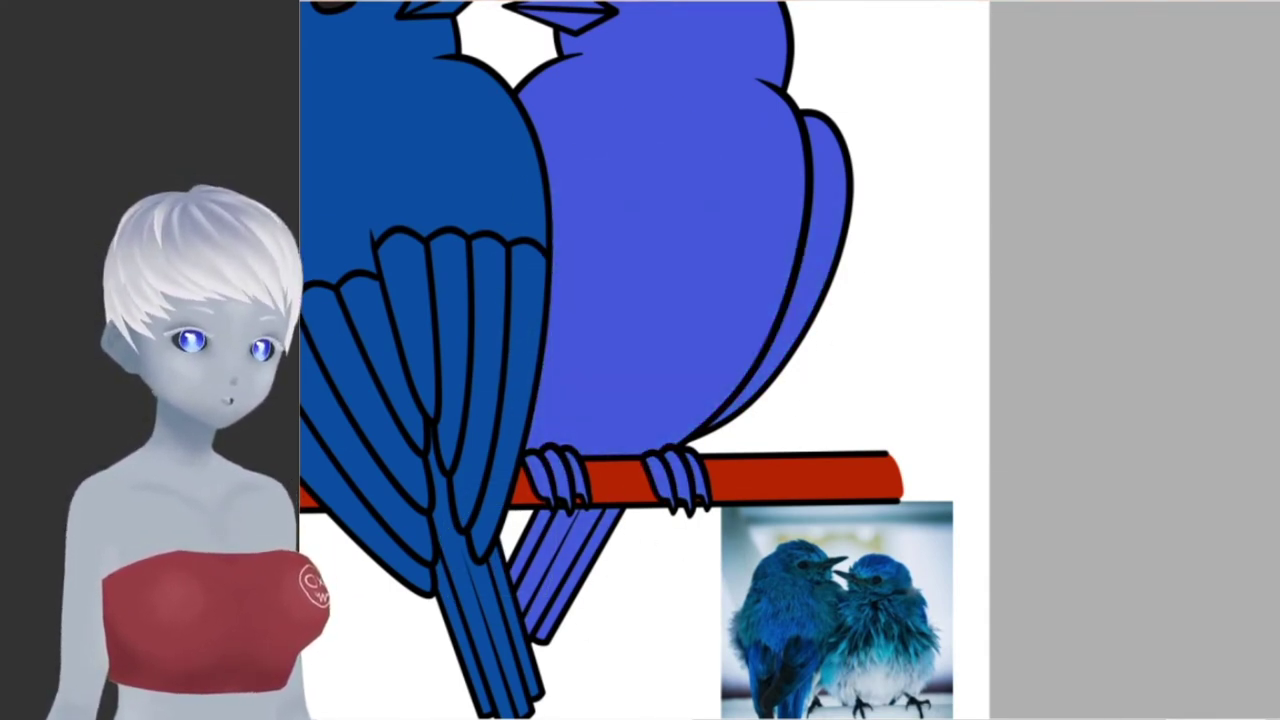
{"action": "mouse_move", "coordinate": [663, 266]}
{"action": "left_mouse_down"}
{"action": "mouse_move", "coordinate": [720, 360]}
{"action": "mouse_move", "coordinate": [598, 253]}
{"action": "mouse_move", "coordinate": [686, 450]}
{"action": "left_mouse_up"}
{"action": "key", "text": "ctrl+z"}
{"action": "key", "text": "ctrl+z"}
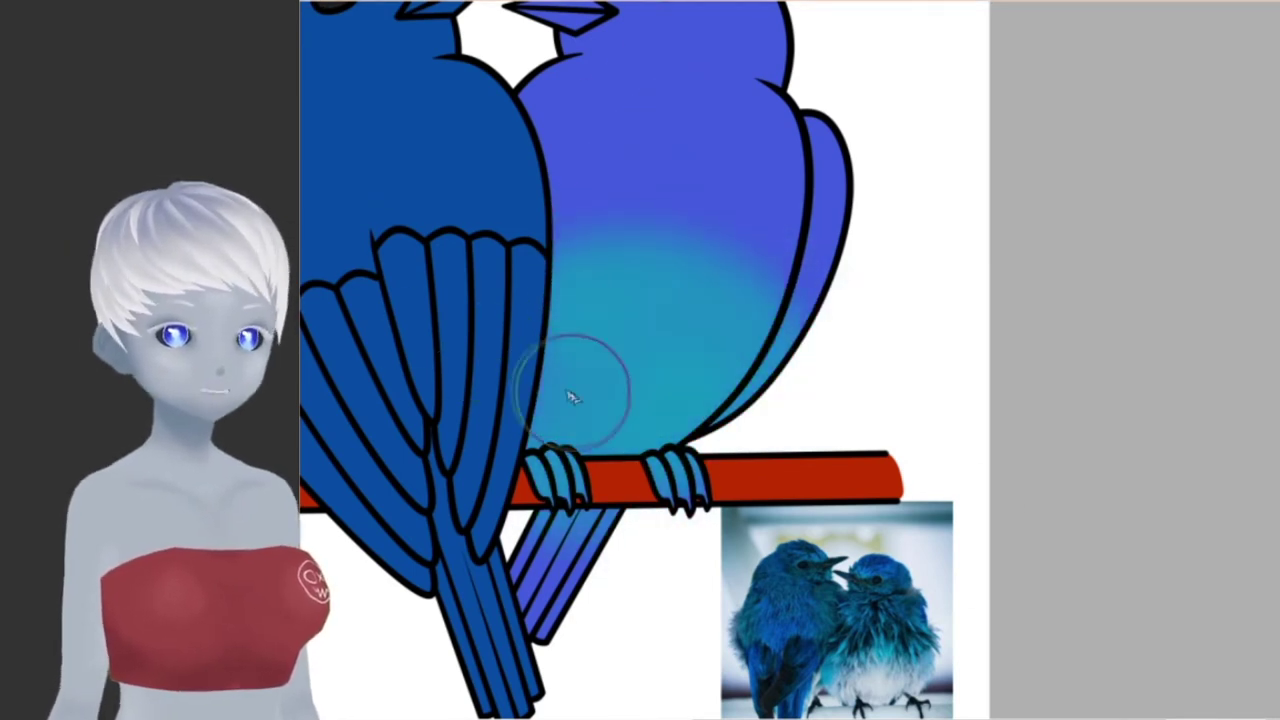
{"action": "key", "text": "ctrl+z"}
{"action": "mouse_move", "coordinate": [520, 363]}
{"action": "left_mouse_down"}
{"action": "mouse_move", "coordinate": [640, 346]}
{"action": "mouse_move", "coordinate": [538, 318]}
{"action": "mouse_move", "coordinate": [766, 408]}
{"action": "mouse_move", "coordinate": [672, 413]}
{"action": "left_mouse_up"}
{"action": "key", "text": "ctrl+z"}
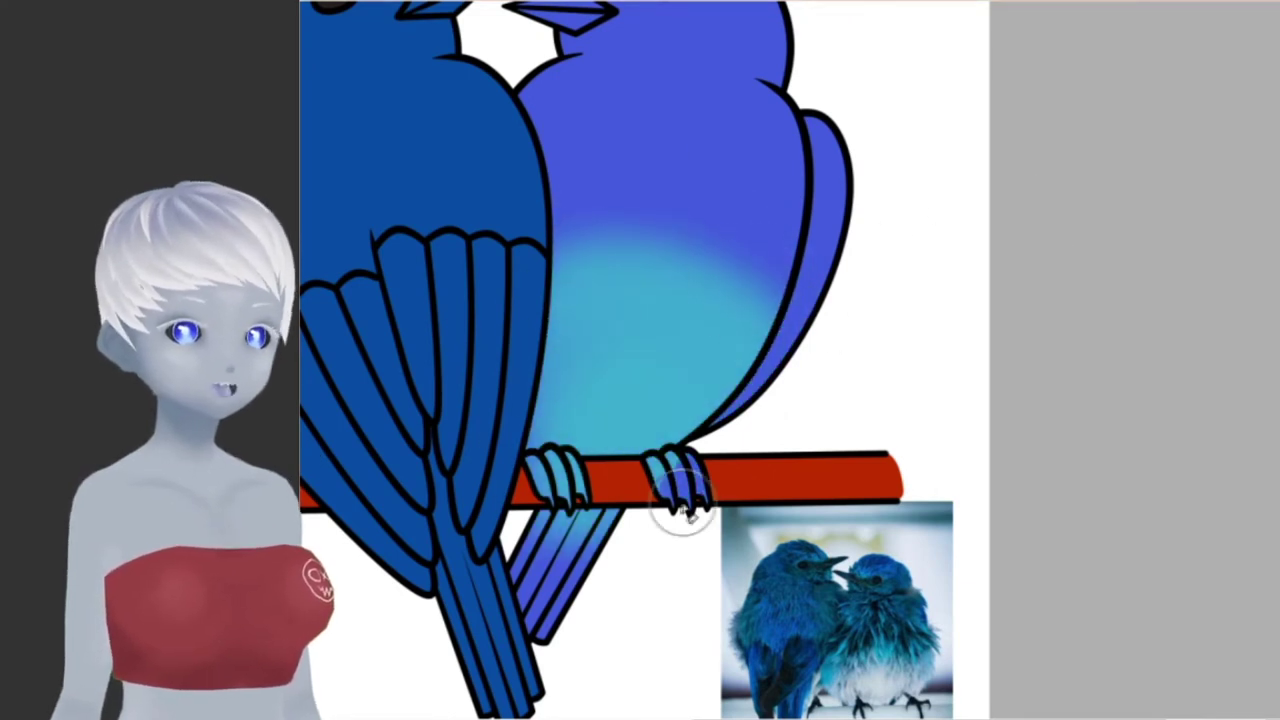
{"action": "left_click_drag", "start_coordinate": [548, 432], "coordinate": [663, 486]}
- Paint a light-blue highlight on the right bird's head
{"action": "left_click_drag", "start_coordinate": [862, 359], "coordinate": [848, 214]}
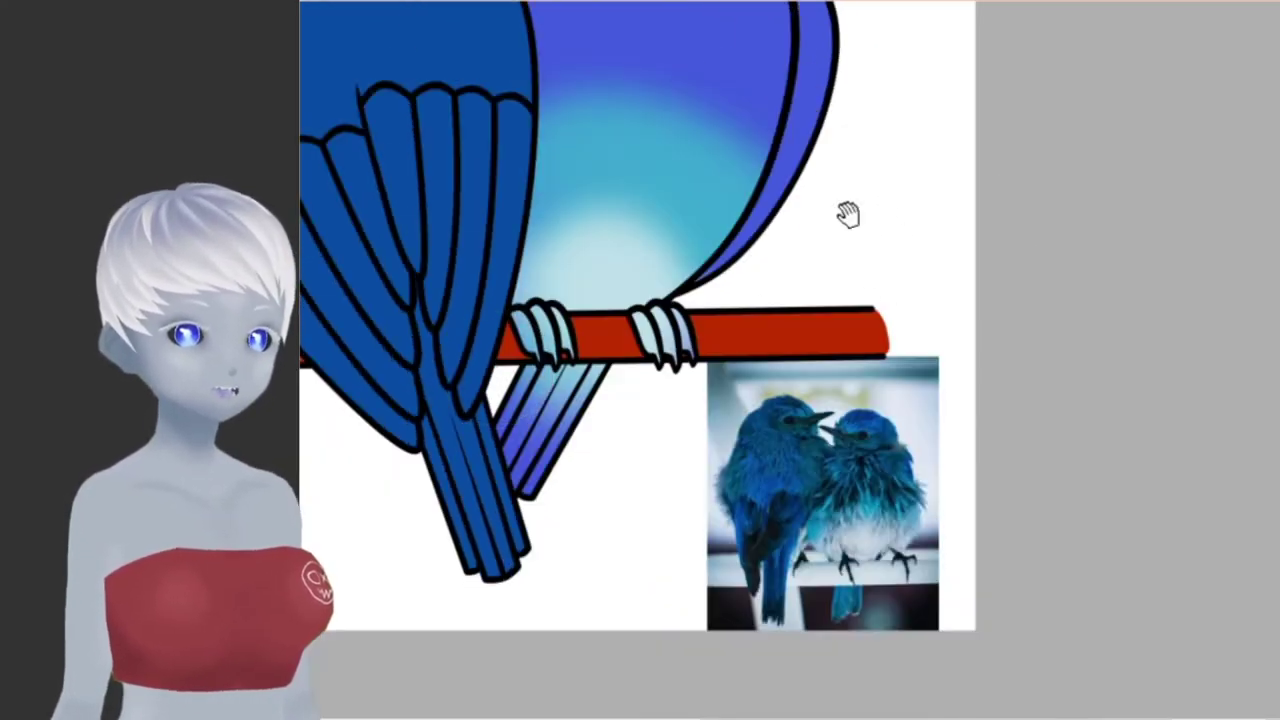
{"action": "scroll", "coordinate": [630, 360], "scroll_direction": "up", "scroll_amount": 3}
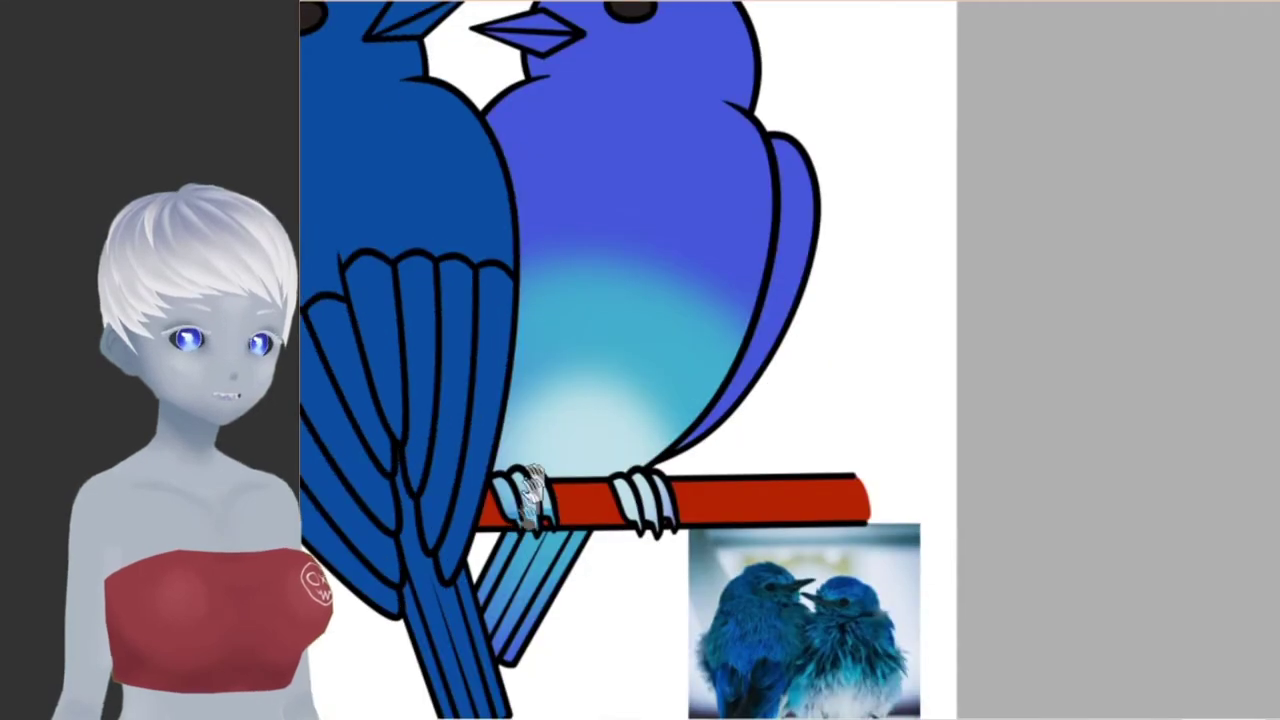
{"action": "scroll", "coordinate": [630, 360], "scroll_direction": "up", "scroll_amount": 3}
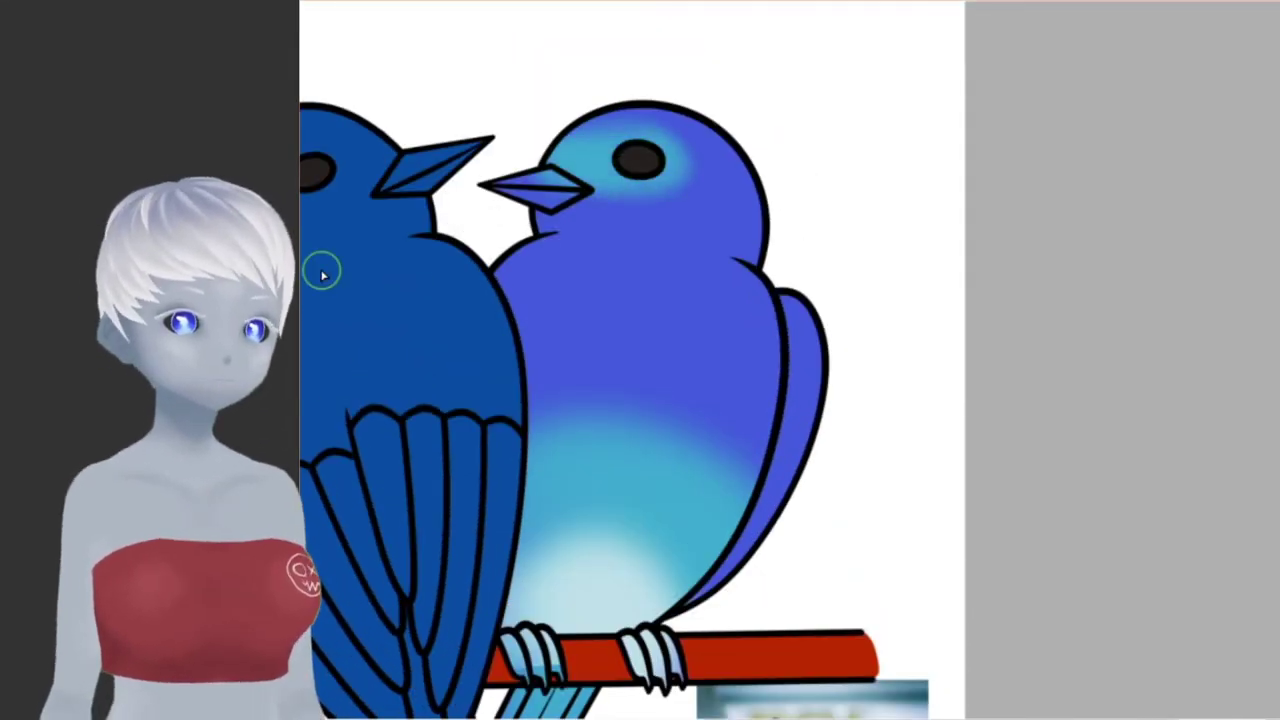
{"action": "scroll", "coordinate": [320, 140], "scroll_direction": "up", "scroll_amount": 1}
{"action": "left_click_drag", "start_coordinate": [650, 150], "coordinate": [610, 165]}
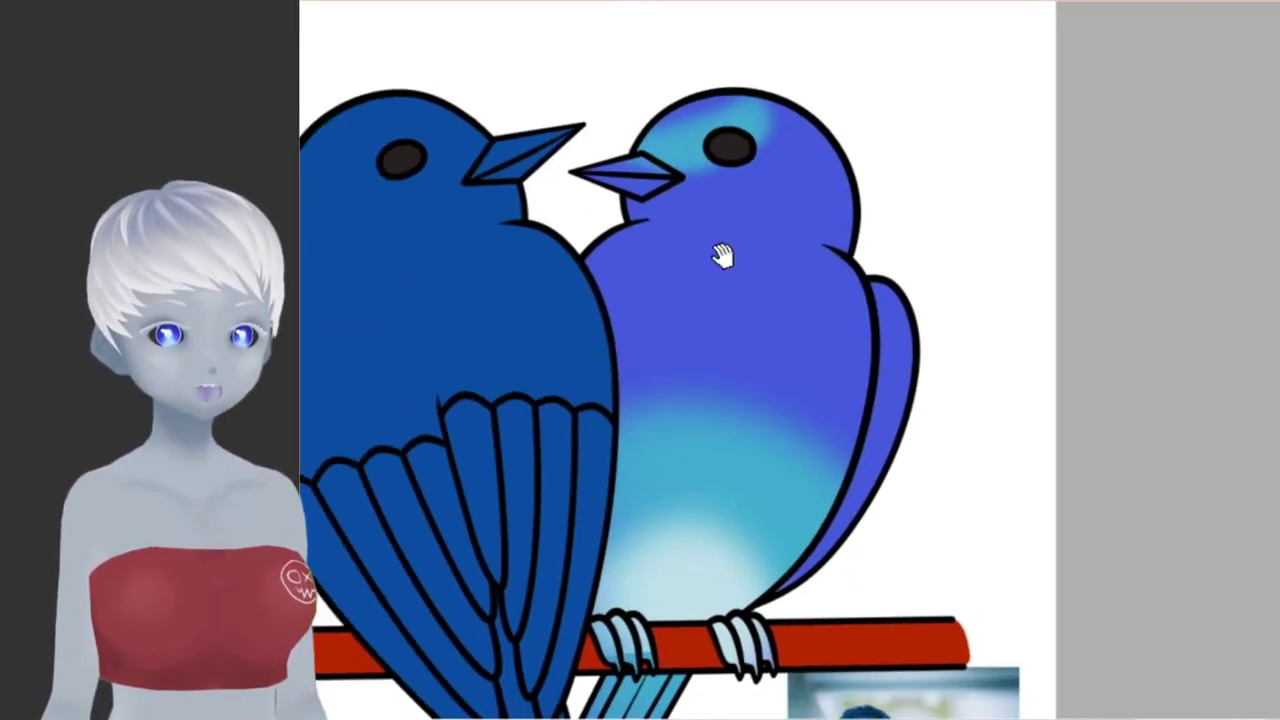
{"action": "scroll", "coordinate": [660, 230], "scroll_direction": "up", "scroll_amount": 5}
{"action": "left_click_drag", "start_coordinate": [530, 215], "coordinate": [660, 230]}
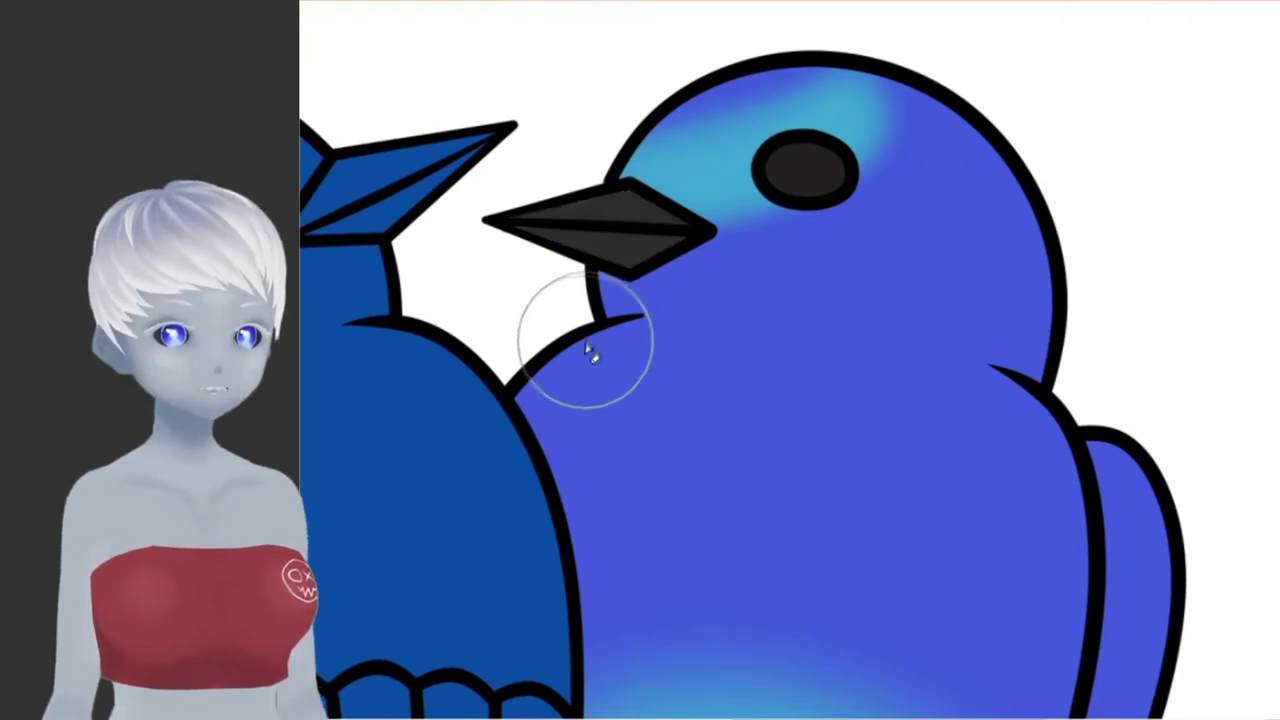
{"action": "scroll", "coordinate": [590, 350], "scroll_direction": "down", "scroll_amount": 10}
- Shade the claws on the perch and the left bird's beak dark grey
{"action": "left_click_drag", "start_coordinate": [620, 290], "coordinate": [630, 310]}
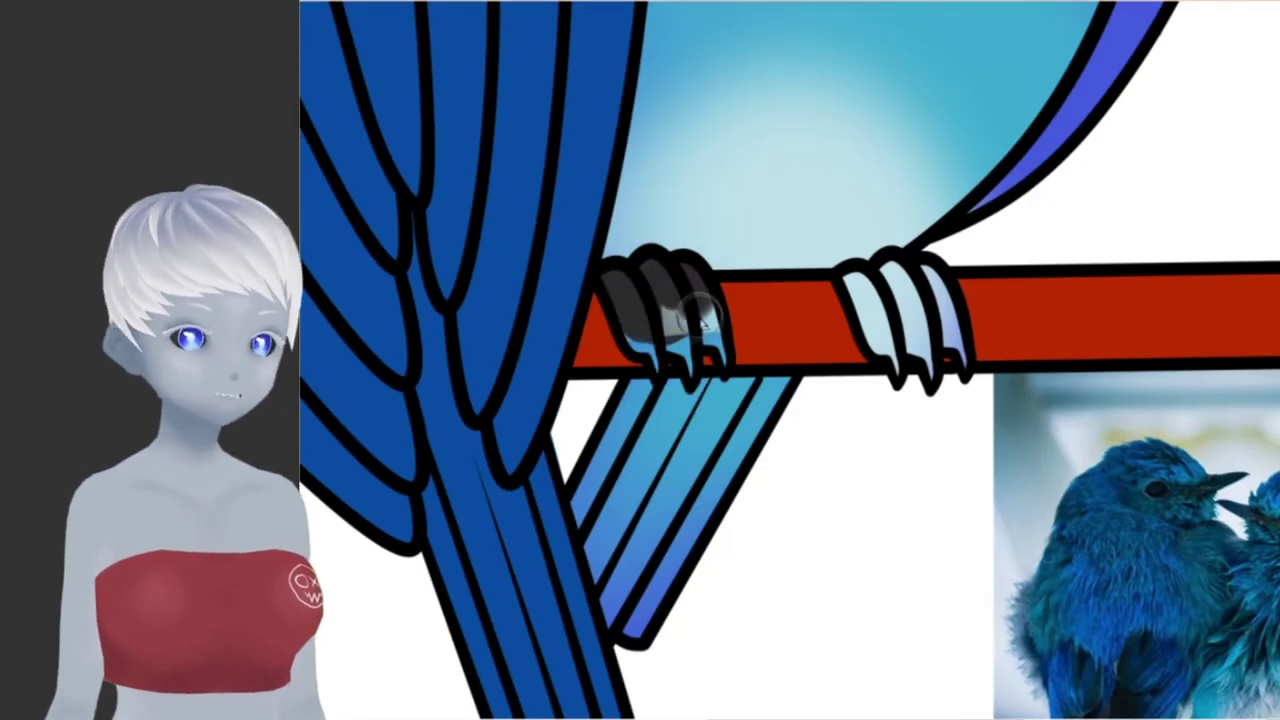
{"action": "scroll", "coordinate": [702, 308], "scroll_direction": "down", "scroll_amount": 5}
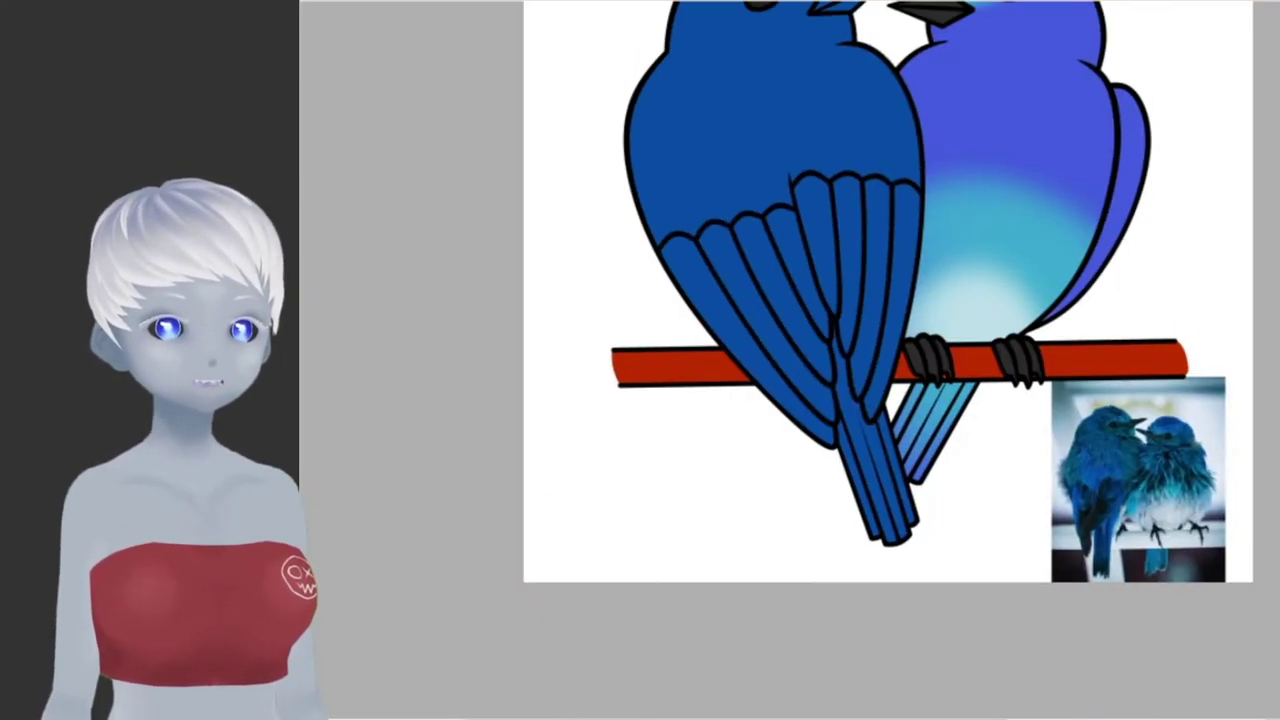
{"action": "scroll", "coordinate": [566, 354], "scroll_direction": "up", "scroll_amount": 2}
{"action": "scroll", "coordinate": [436, 240], "scroll_direction": "up", "scroll_amount": 4}
{"action": "left_click_drag", "start_coordinate": [436, 240], "coordinate": [700, 110]}
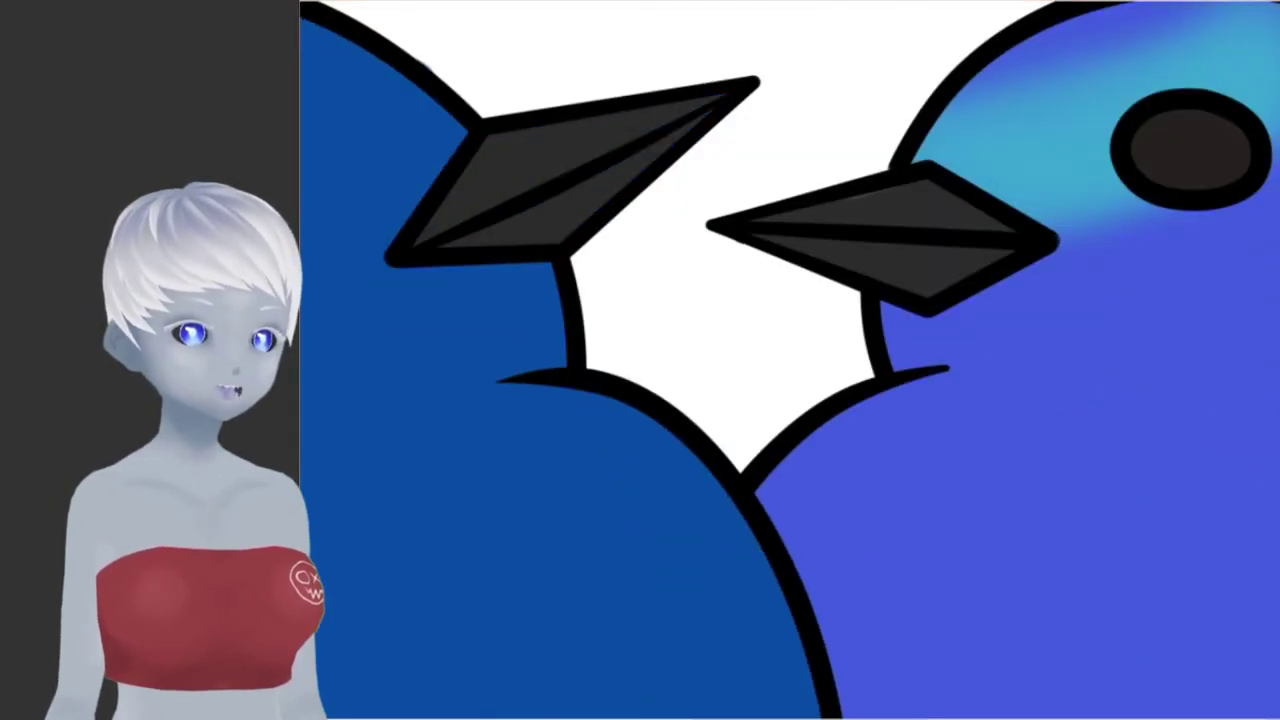
{"action": "scroll", "coordinate": [591, 300], "scroll_direction": "down", "scroll_amount": 5}
{"action": "scroll", "coordinate": [825, 393], "scroll_direction": "down", "scroll_amount": 3}
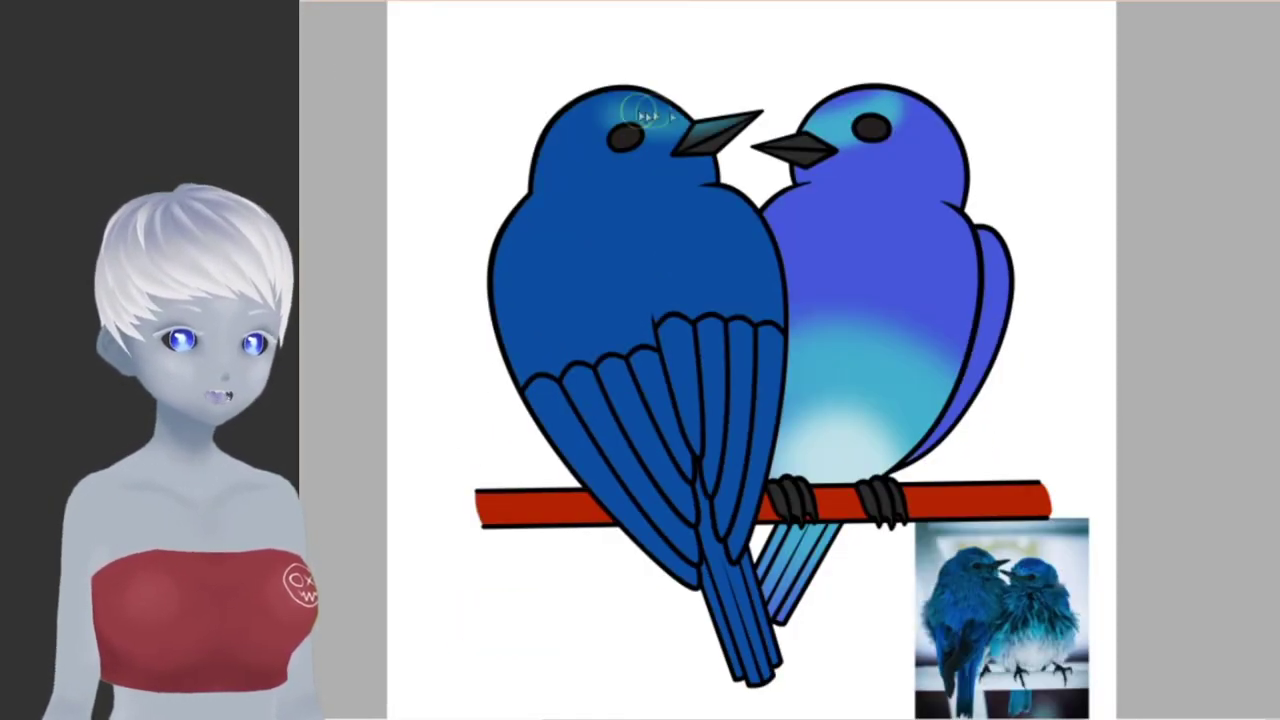
- Brush a teal gradient across the left bird's chest
{"action": "scroll", "coordinate": [633, 120], "scroll_direction": "down", "scroll_amount": 3}
{"action": "mouse_move", "coordinate": [520, 180]}
{"action": "left_mouse_down"}
{"action": "mouse_move", "coordinate": [629, 214]}
{"action": "mouse_move", "coordinate": [395, 205]}
{"action": "left_mouse_up"}
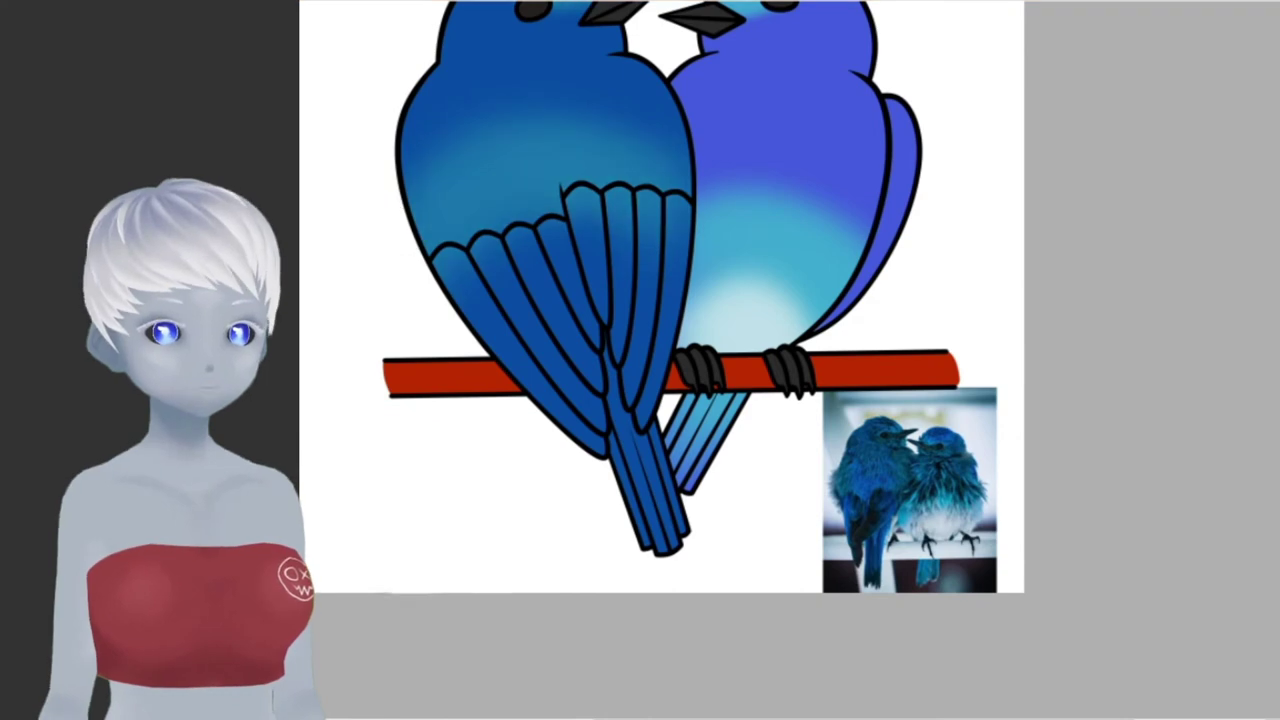
{"action": "scroll", "coordinate": [572, 254], "scroll_direction": "up", "scroll_amount": 3}
{"action": "scroll", "coordinate": [590, 178], "scroll_direction": "left", "scroll_amount": 2}
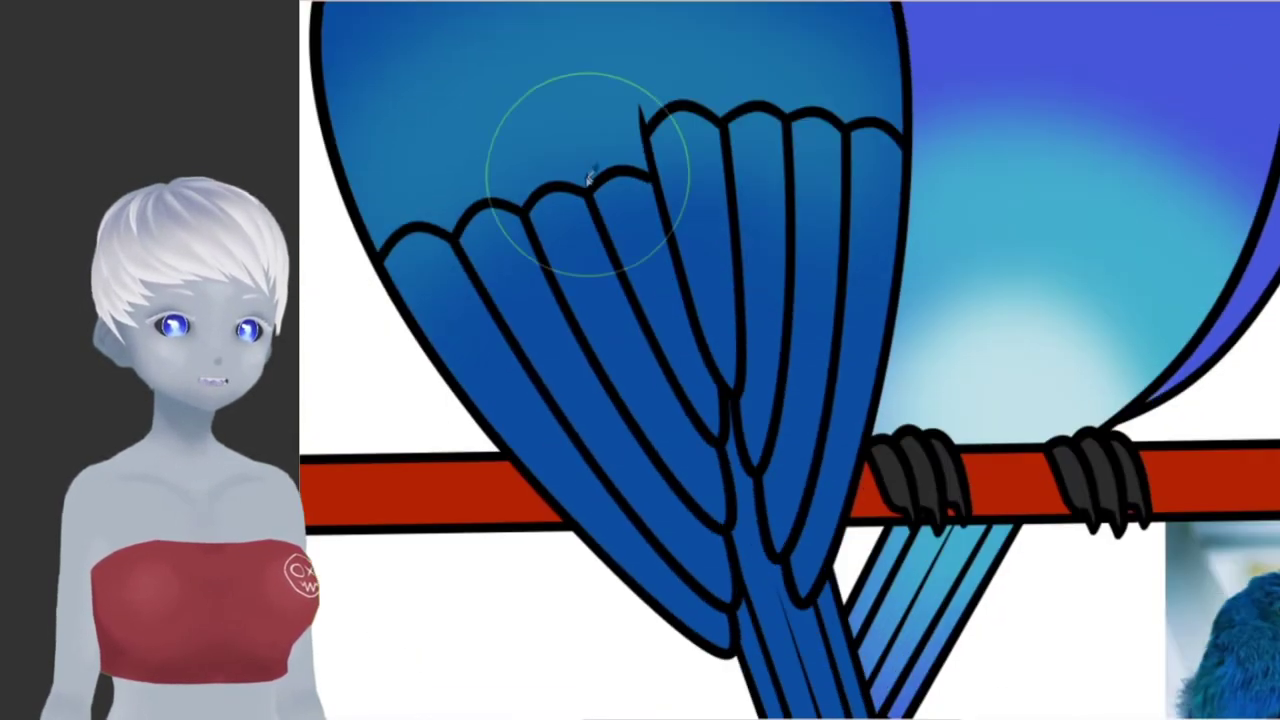
- Darken the wing feathers and set Hue/Saturation to Saturation +35, Luminance -3
{"action": "mouse_move", "coordinate": [541, 242]}
{"action": "left_mouse_down"}
{"action": "mouse_move", "coordinate": [669, 129]}
{"action": "mouse_move", "coordinate": [871, 286]}
{"action": "mouse_move", "coordinate": [563, 434]}
{"action": "mouse_move", "coordinate": [760, 495]}
{"action": "left_mouse_up"}
{"action": "scroll", "coordinate": [760, 220], "scroll_direction": "down", "scroll_amount": 3}
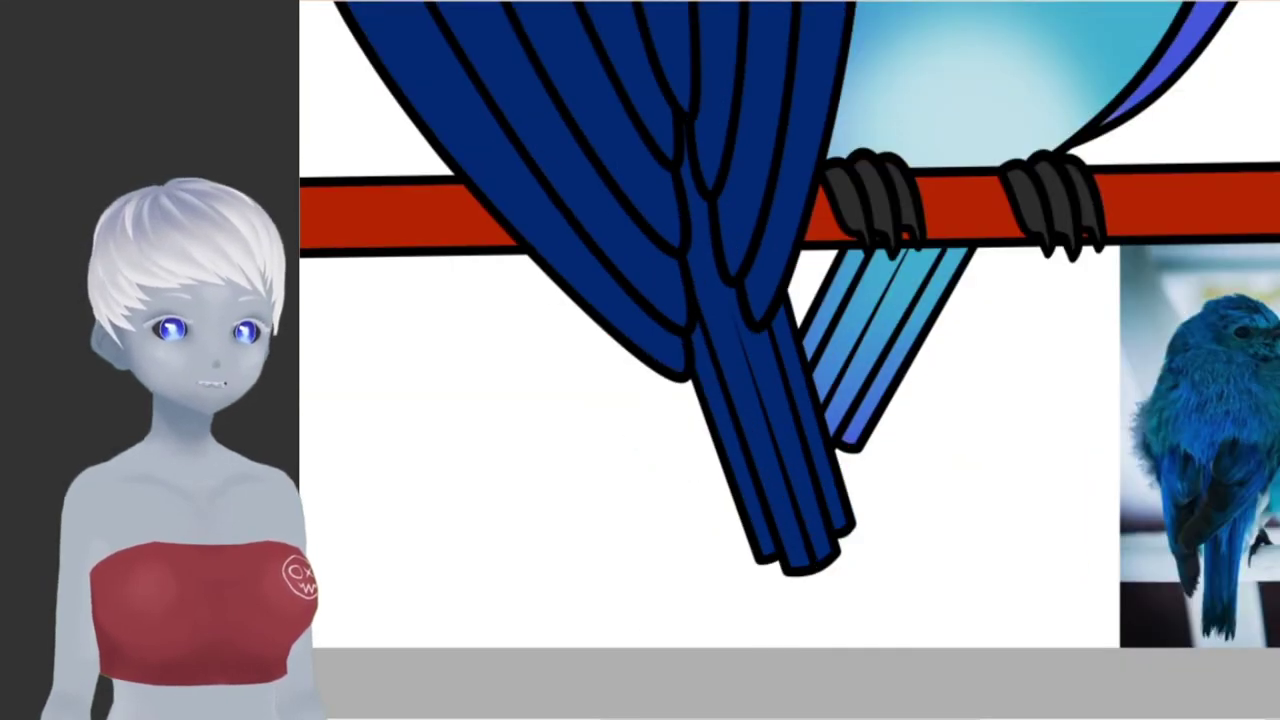
{"action": "key", "text": "ctrl+u"}
{"action": "left_click_drag", "start_coordinate": [803, 606], "coordinate": [818, 606]}
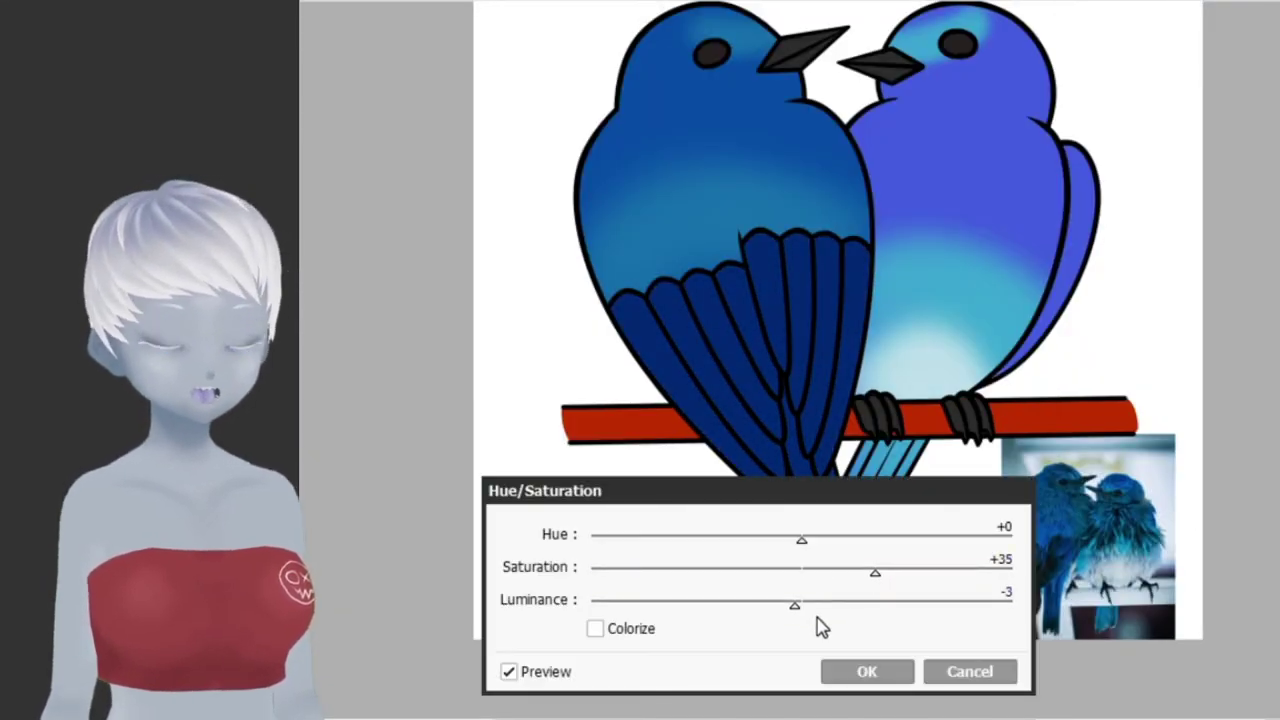
- Apply the saturation boost, then shade the selected left-bird tail feathers darker toward the tips
{"action": "left_click", "coordinate": [866, 671]}
{"action": "scroll", "coordinate": [645, 265], "scroll_direction": "up", "scroll_amount": 2}
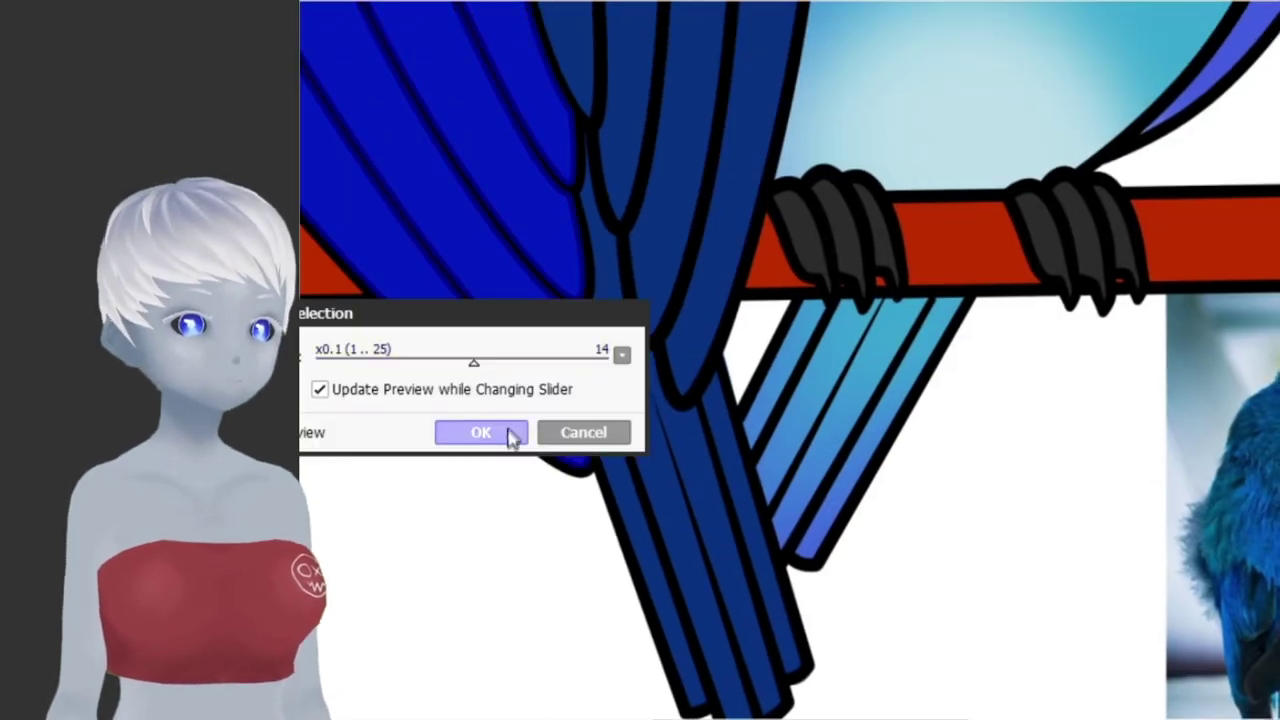
{"action": "left_click", "coordinate": [509, 543]}
{"action": "scroll", "coordinate": [646, 600], "scroll_direction": "down", "scroll_amount": 1}
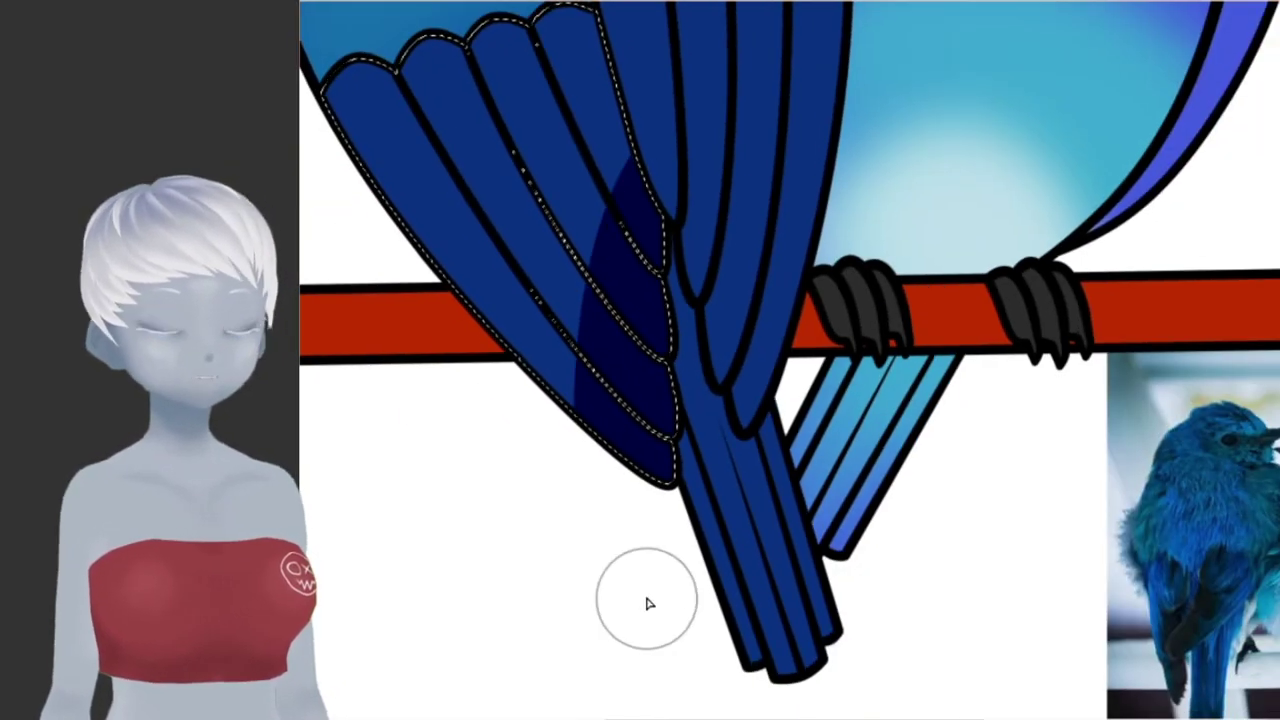
{"action": "mouse_move", "coordinate": [646, 600]}
{"action": "left_mouse_down"}
{"action": "mouse_move", "coordinate": [620, 370]}
{"action": "mouse_move", "coordinate": [674, 557]}
{"action": "mouse_move", "coordinate": [654, 449]}
{"action": "left_mouse_up"}
{"action": "key", "text": "ctrl+d"}
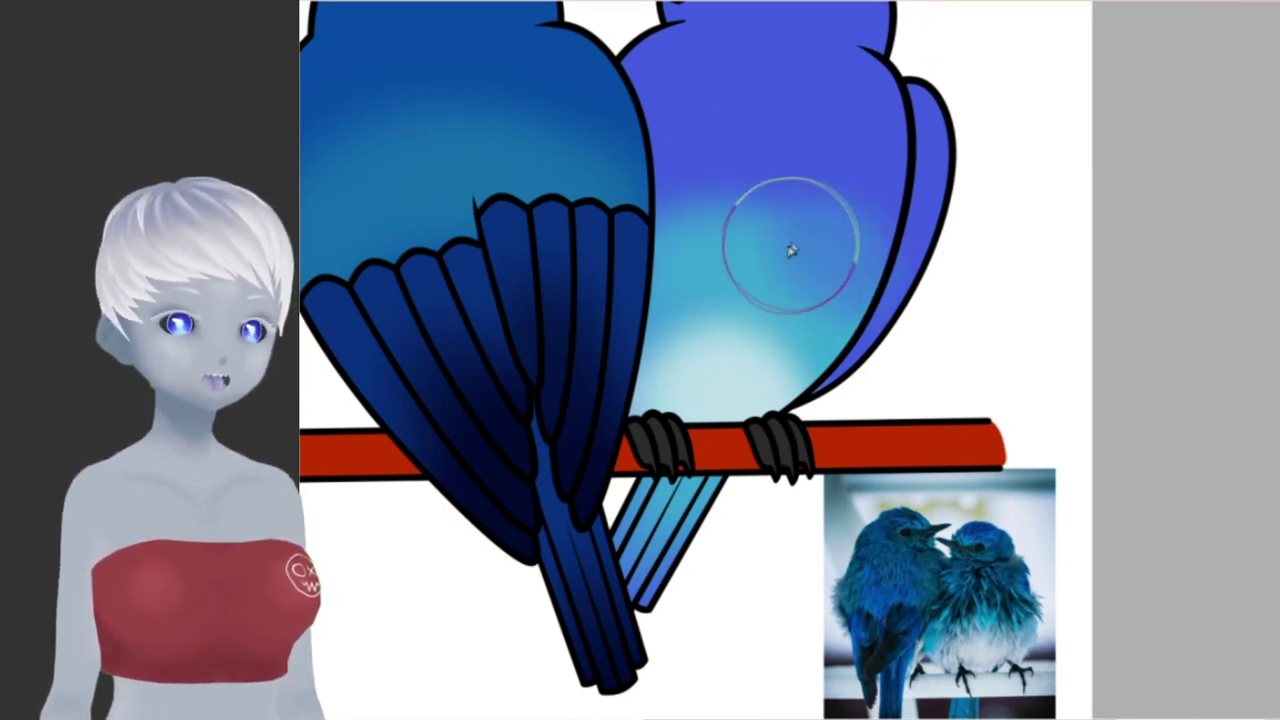
- Darken the cyan glow on the right bird's belly
{"action": "left_click_drag", "start_coordinate": [640, 360], "coordinate": [724, 287]}
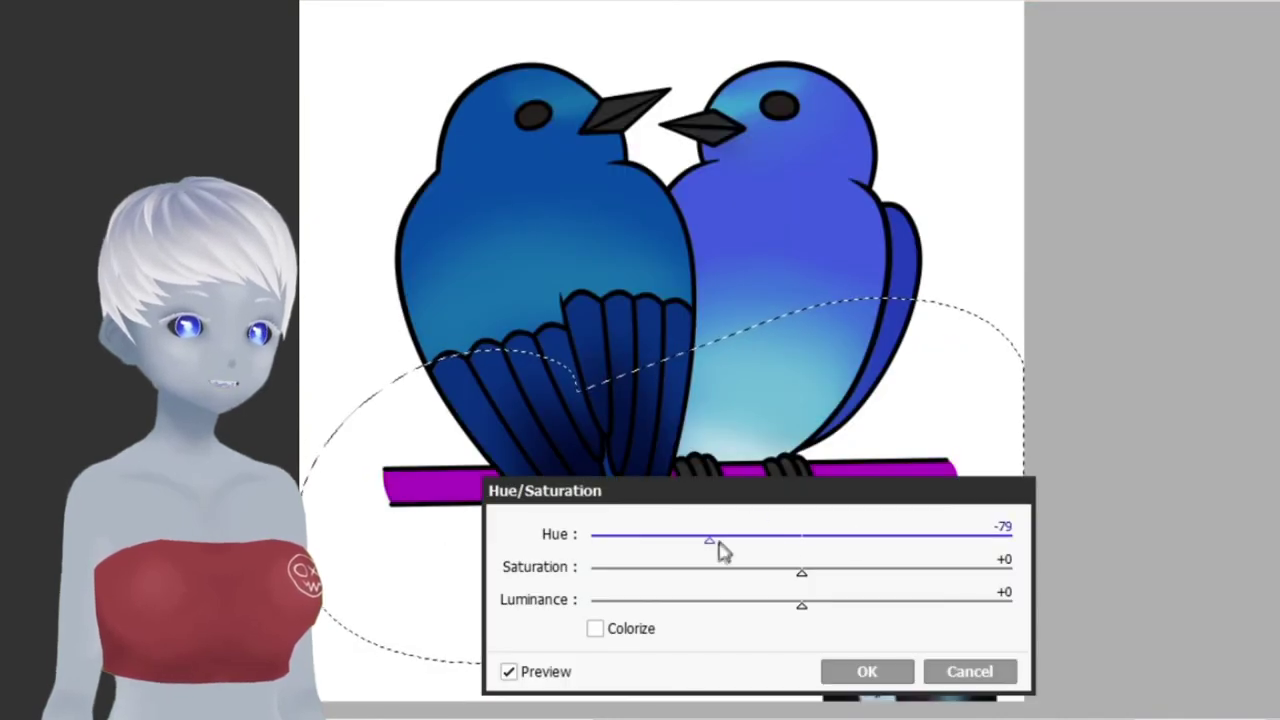
- Make the perch pale greyish white (Hue +155, Saturation -86, Luminance +70) and save the canvas
{"action": "left_click_drag", "start_coordinate": [722, 550], "coordinate": [813, 540]}
{"action": "left_click_drag", "start_coordinate": [801, 572], "coordinate": [666, 574]}
{"action": "left_click_drag", "start_coordinate": [801, 605], "coordinate": [592, 572]}
{"action": "mouse_move", "coordinate": [743, 605]}
{"action": "left_mouse_down"}
{"action": "mouse_move", "coordinate": [728, 610]}
{"action": "mouse_move", "coordinate": [986, 607]}
{"action": "left_mouse_up"}
{"action": "left_click_drag", "start_coordinate": [813, 540], "coordinate": [866, 540]}
{"action": "left_click_drag", "start_coordinate": [986, 607], "coordinate": [966, 609]}
{"action": "left_click_drag", "start_coordinate": [866, 540], "coordinate": [982, 540]}
{"action": "left_click_drag", "start_coordinate": [777, 577], "coordinate": [640, 585]}
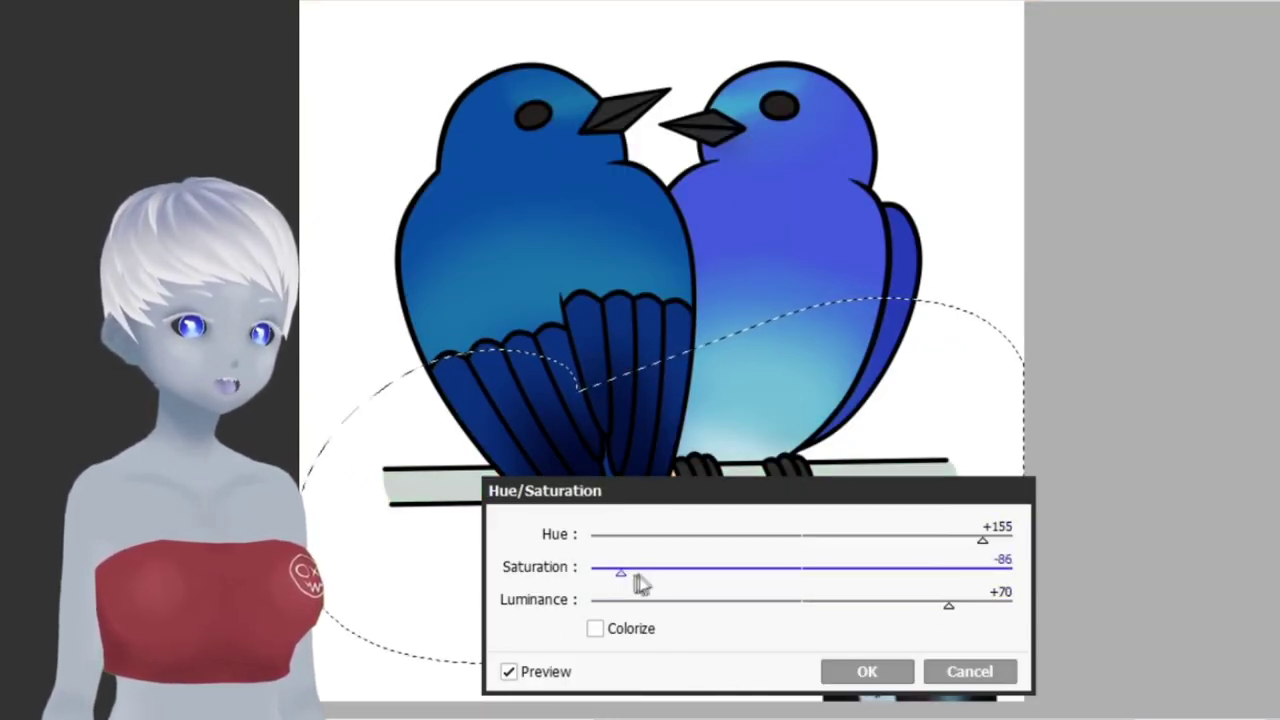
{"action": "key", "text": "Return"}
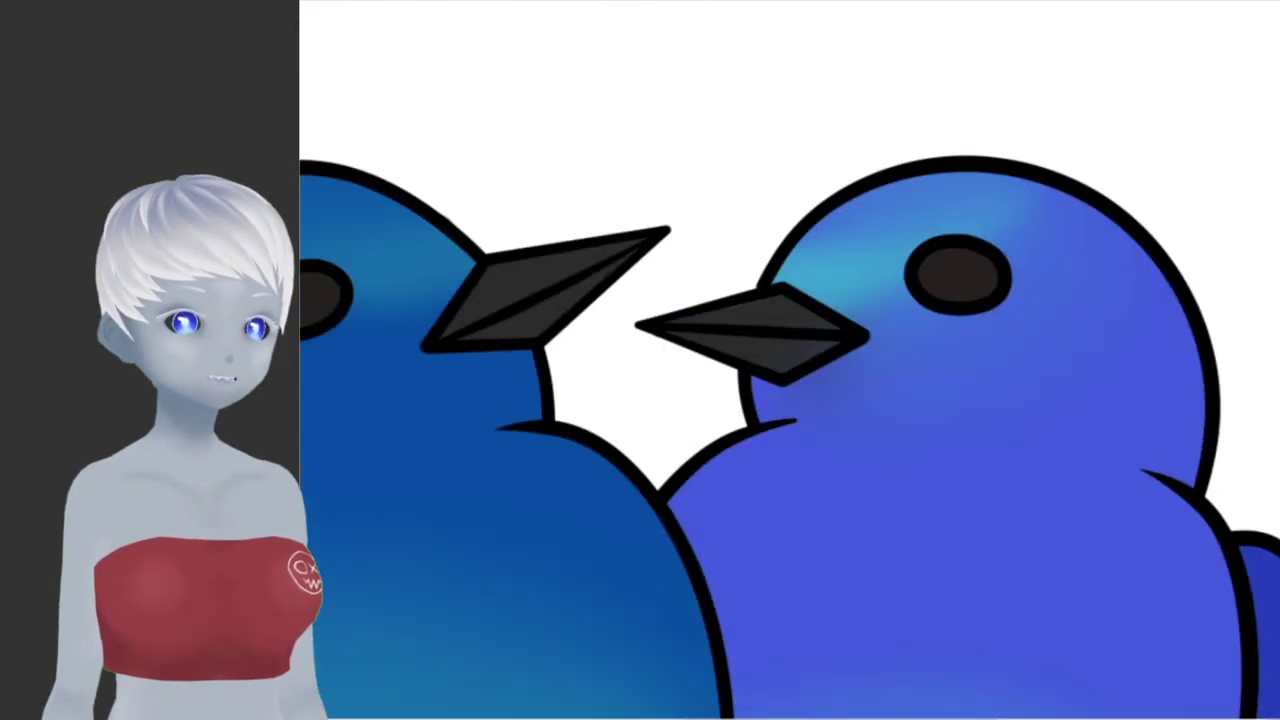
{"action": "key", "text": "ctrl+s"}
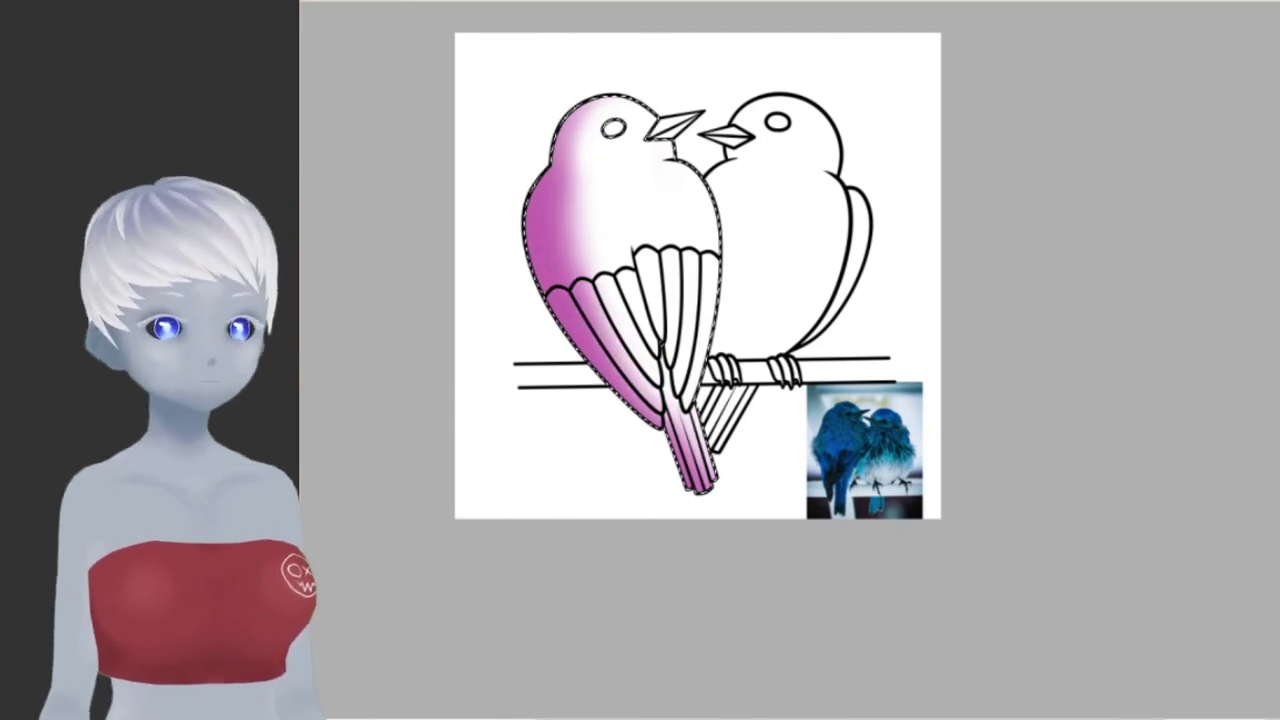
- Fill the left bird, then the resized right-bird selection, with pink gradients
{"action": "left_click_drag", "start_coordinate": [580, 265], "coordinate": [596, 337]}
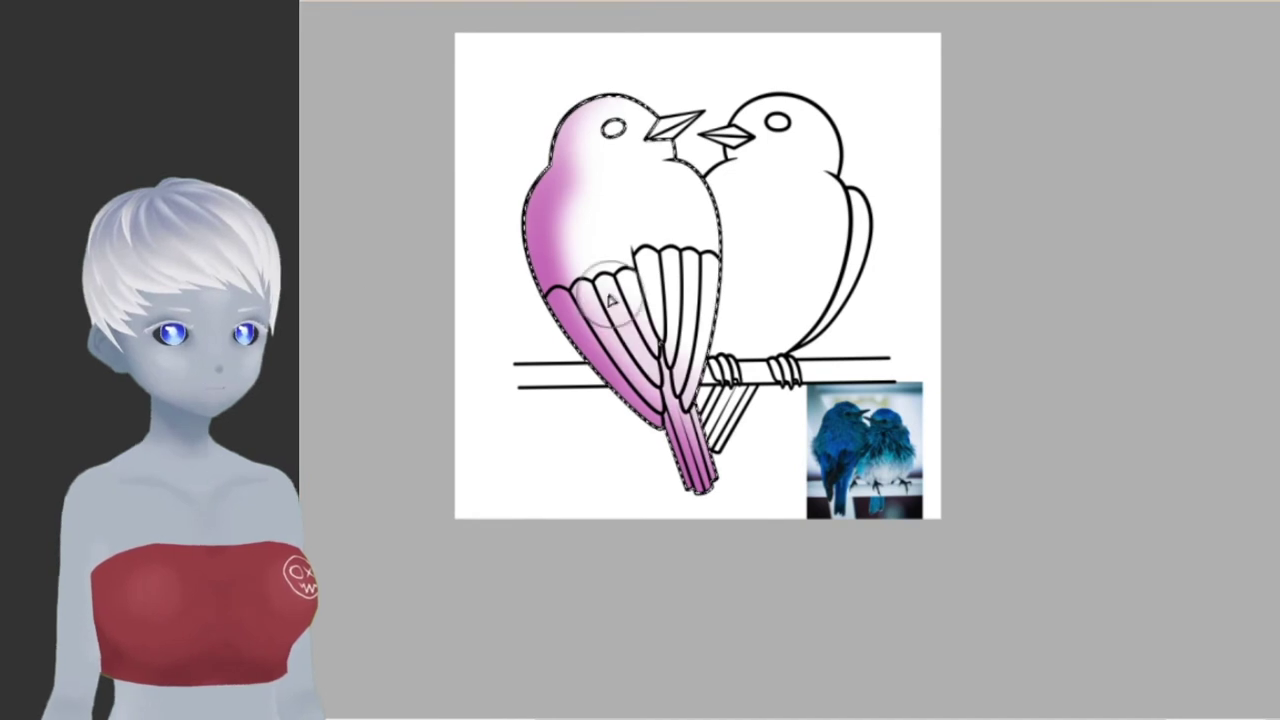
{"action": "left_click", "coordinate": [780, 250]}
{"action": "left_click", "coordinate": [480, 431]}
{"action": "mouse_move", "coordinate": [760, 230]}
{"action": "left_mouse_down"}
{"action": "mouse_move", "coordinate": [826, 135]}
{"action": "mouse_move", "coordinate": [726, 410]}
{"action": "left_mouse_up"}
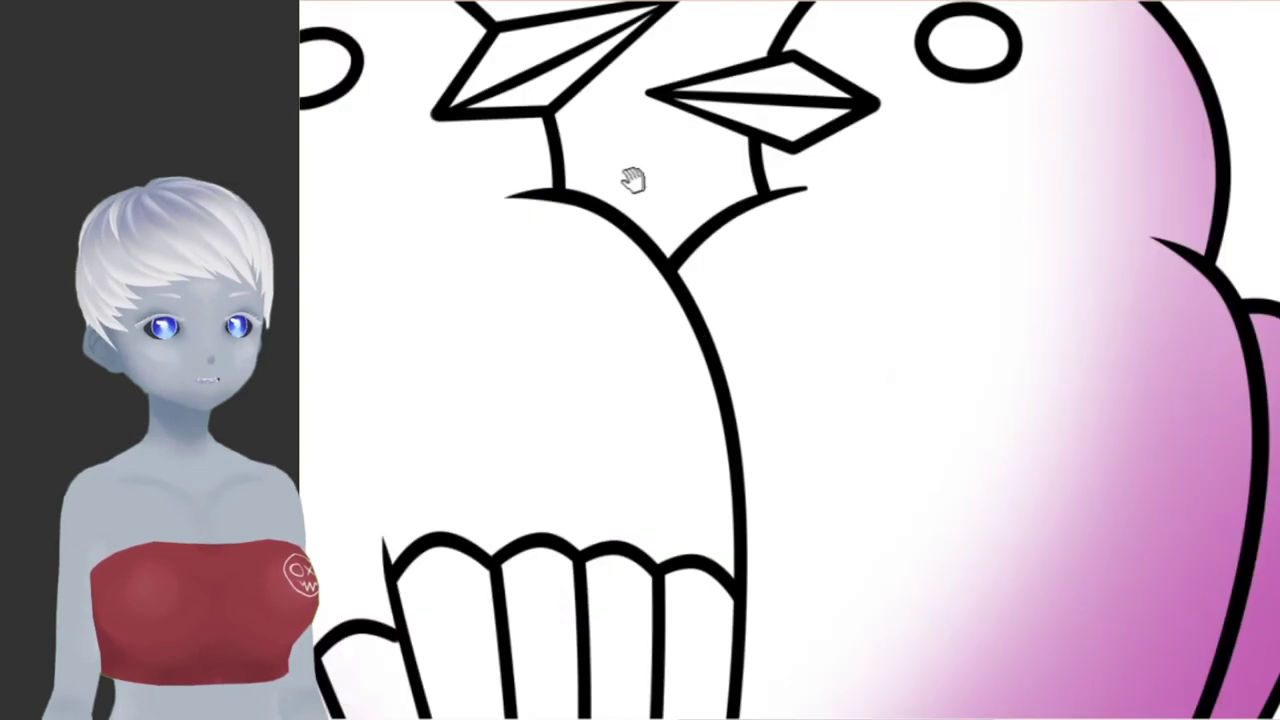
- Paint darker pink strokes along the beak's lower edge and the feather edges
{"action": "left_click_drag", "start_coordinate": [580, 258], "coordinate": [745, 180]}
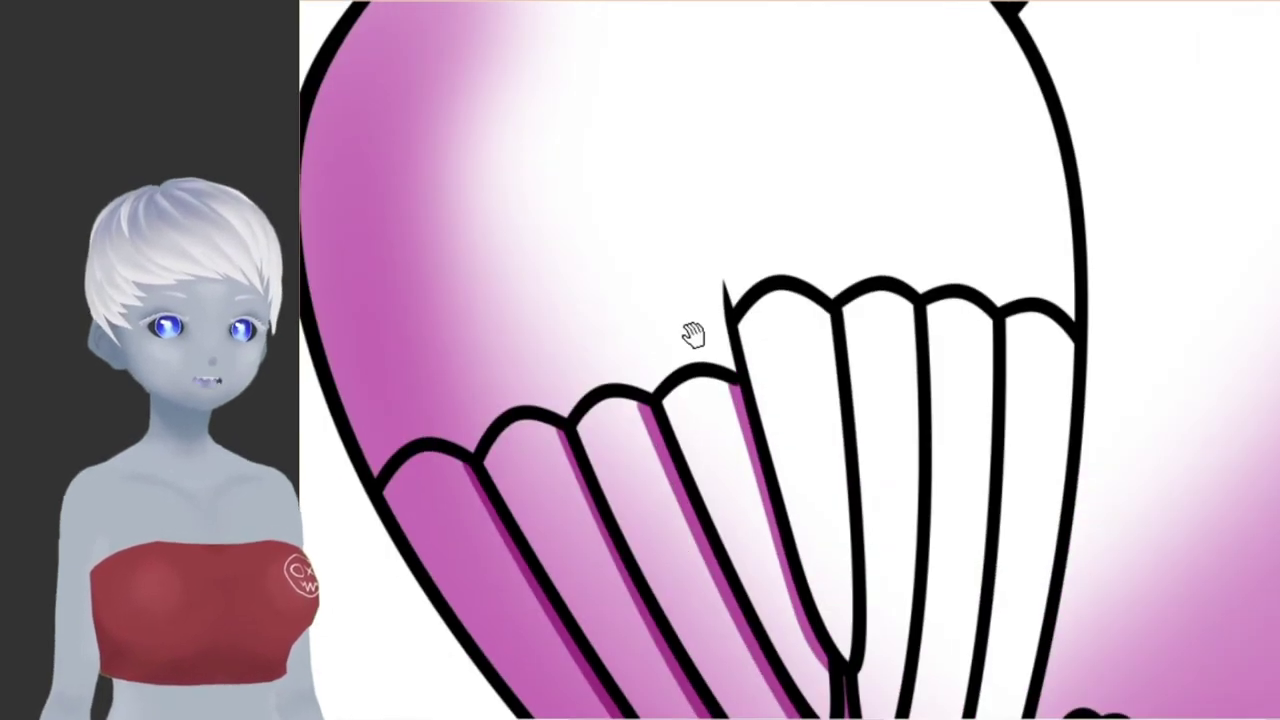
{"action": "left_click_drag", "start_coordinate": [601, 78], "coordinate": [620, 256]}
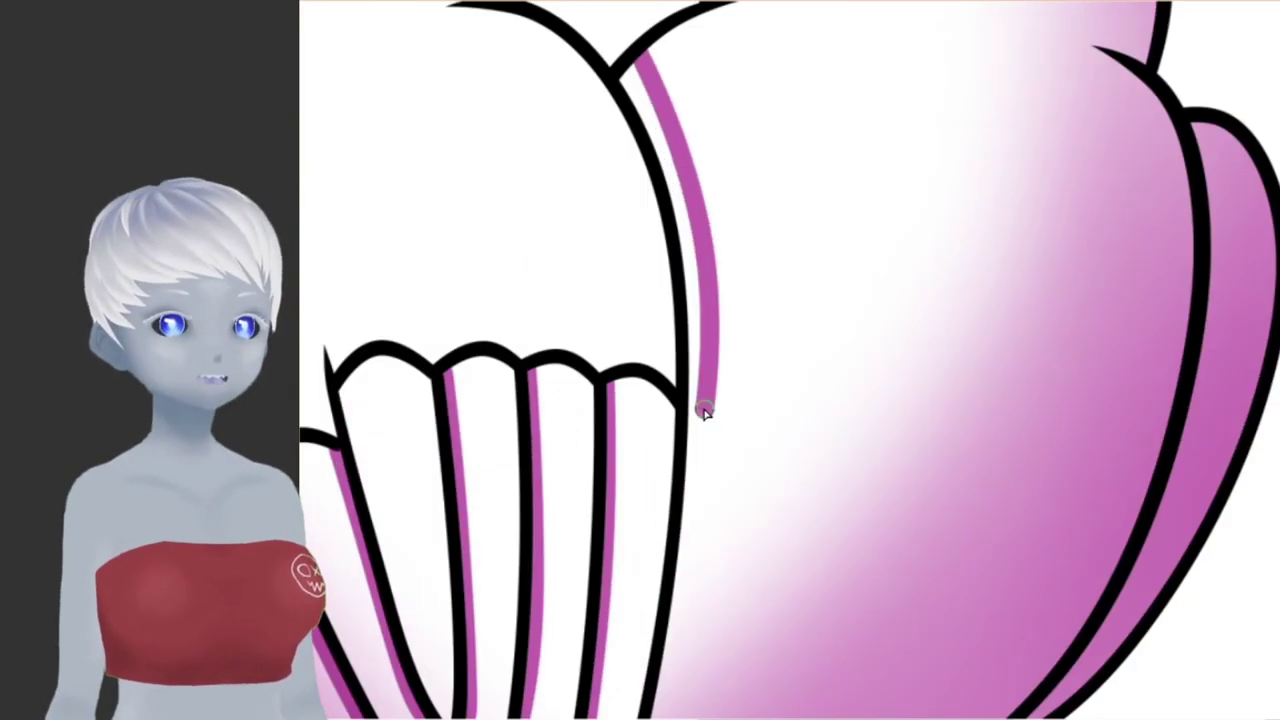
{"action": "left_click_drag", "start_coordinate": [765, 470], "coordinate": [788, 190]}
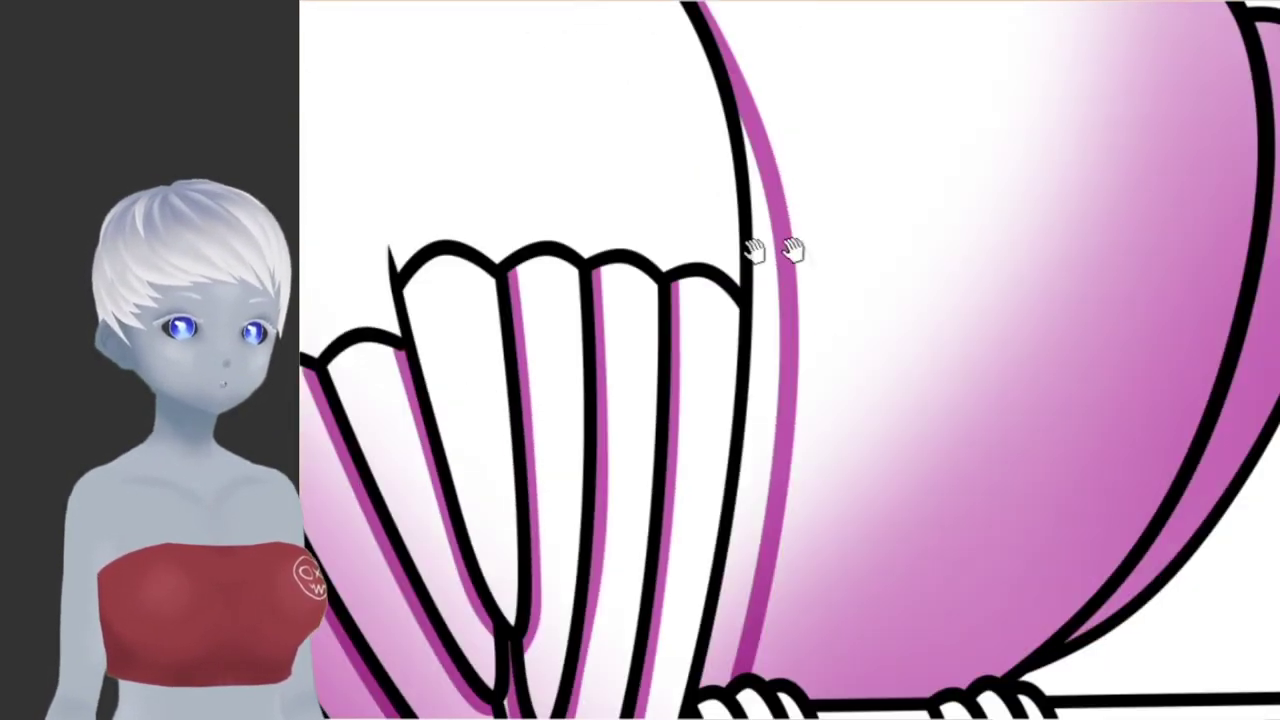
{"action": "left_click_drag", "start_coordinate": [790, 250], "coordinate": [752, 105]}
{"action": "left_click_drag", "start_coordinate": [900, 385], "coordinate": [873, 305]}
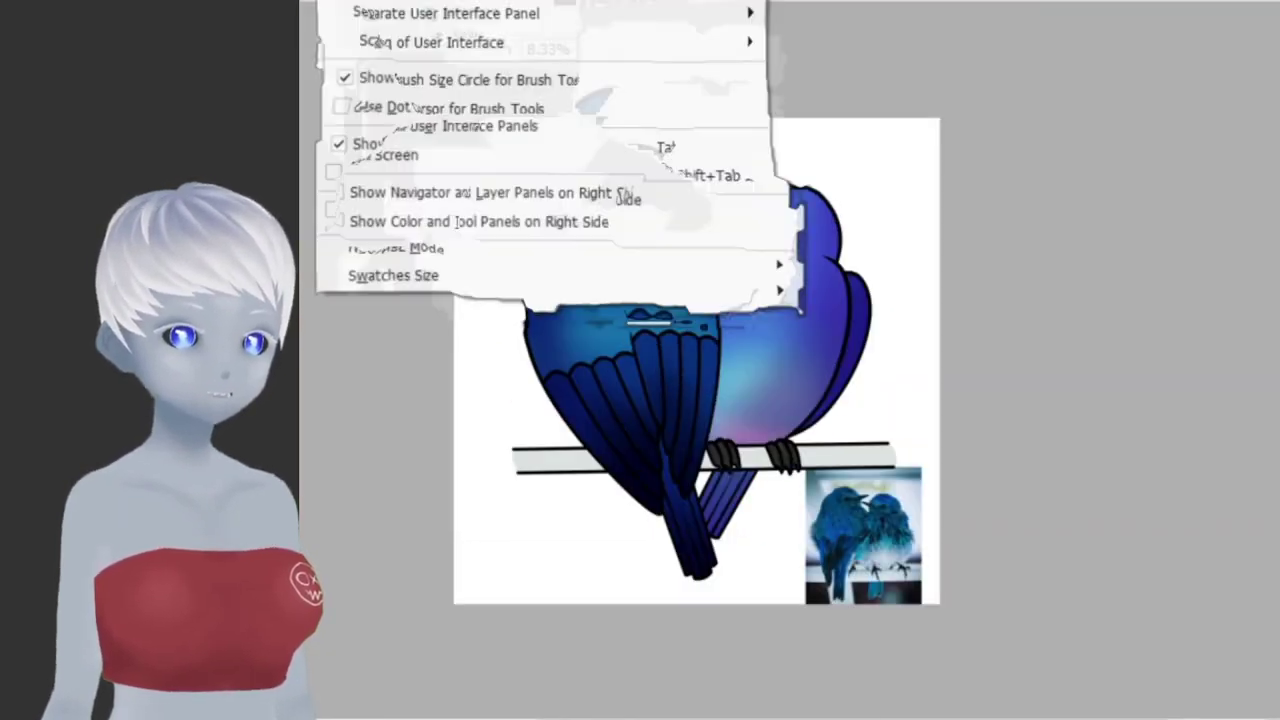
- Shift the birds to blue with Hue -104, Saturation -21 and Luminance +53
{"action": "left_click_drag", "start_coordinate": [823, 565], "coordinate": [702, 570]}
{"action": "left_click_drag", "start_coordinate": [801, 605], "coordinate": [748, 622]}
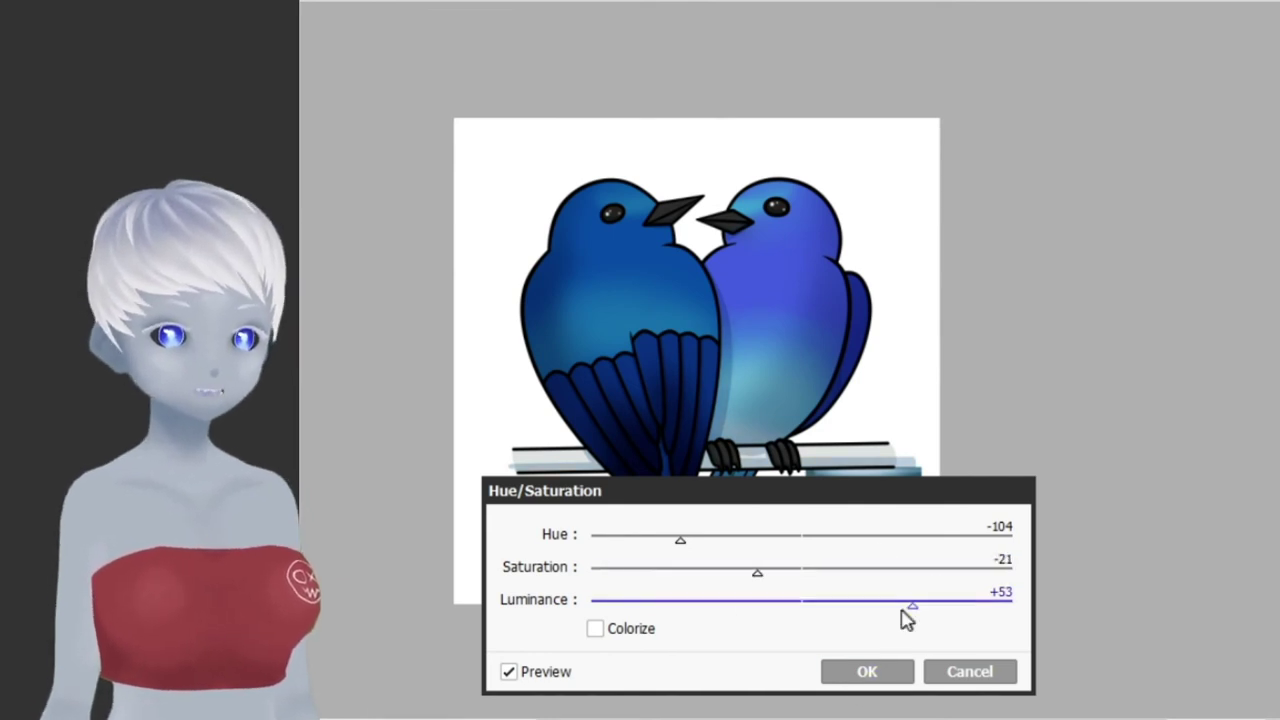
{"action": "left_click", "coordinate": [866, 671]}
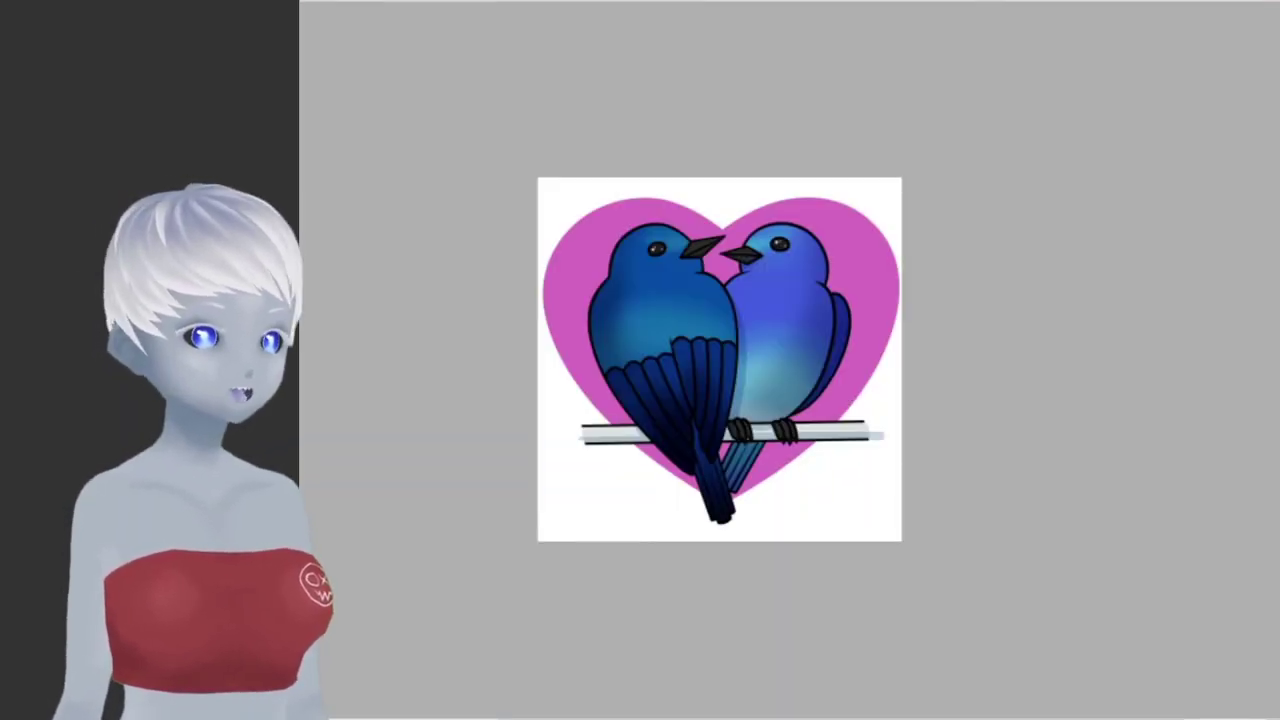
- Raise the heart's Luminance so it becomes a lilac gradient
{"action": "left_click_drag", "start_coordinate": [801, 603], "coordinate": [930, 605]}
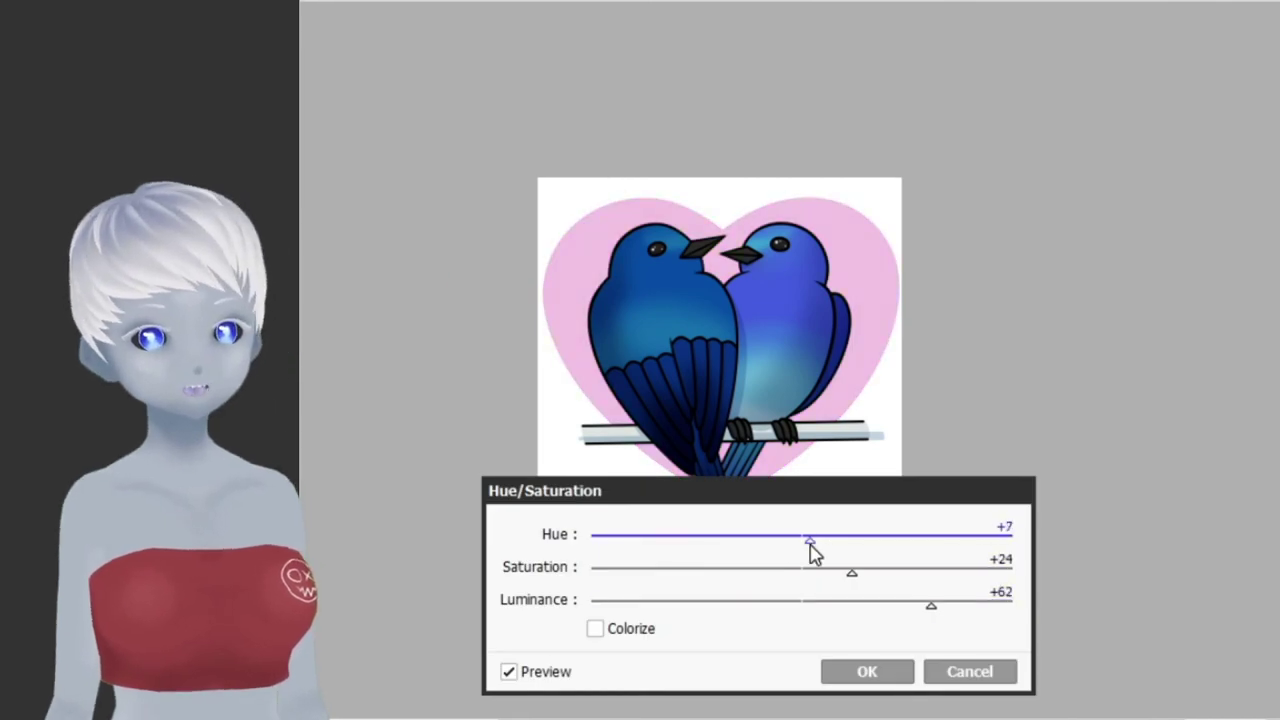
{"action": "key", "text": "Return"}
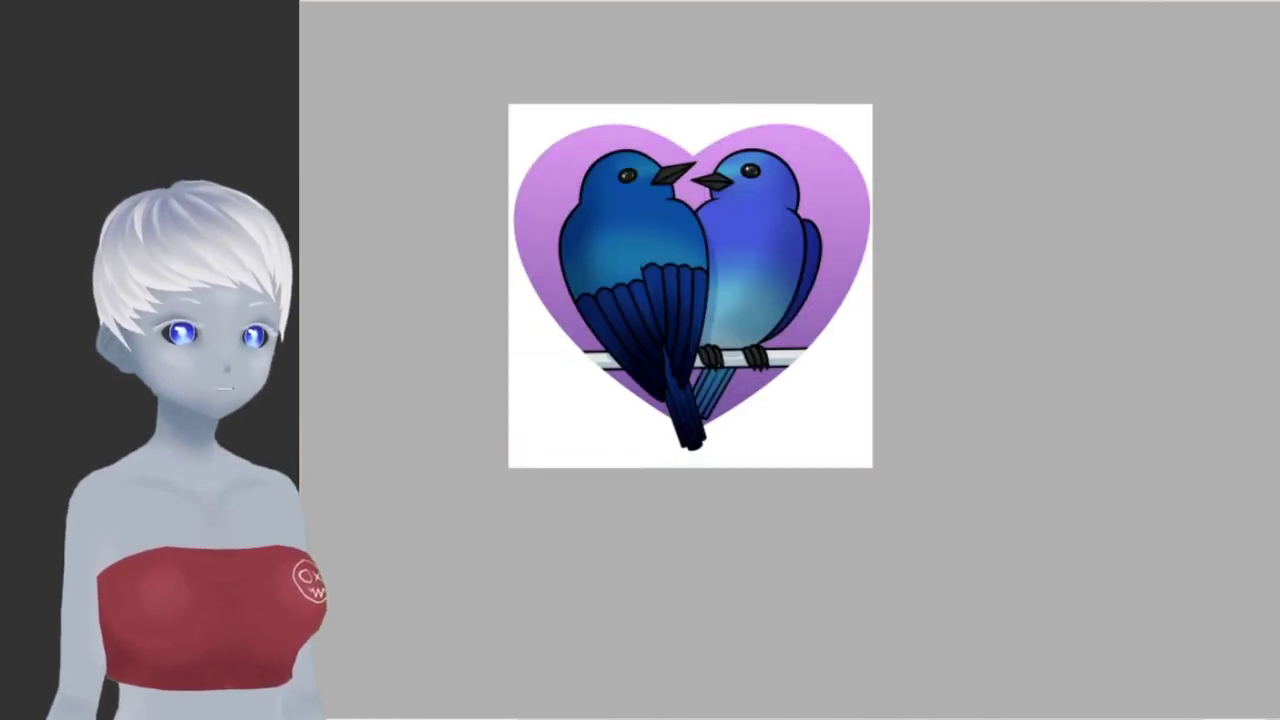
{"action": "left_click_drag", "start_coordinate": [402, 256], "coordinate": [329, 397]}
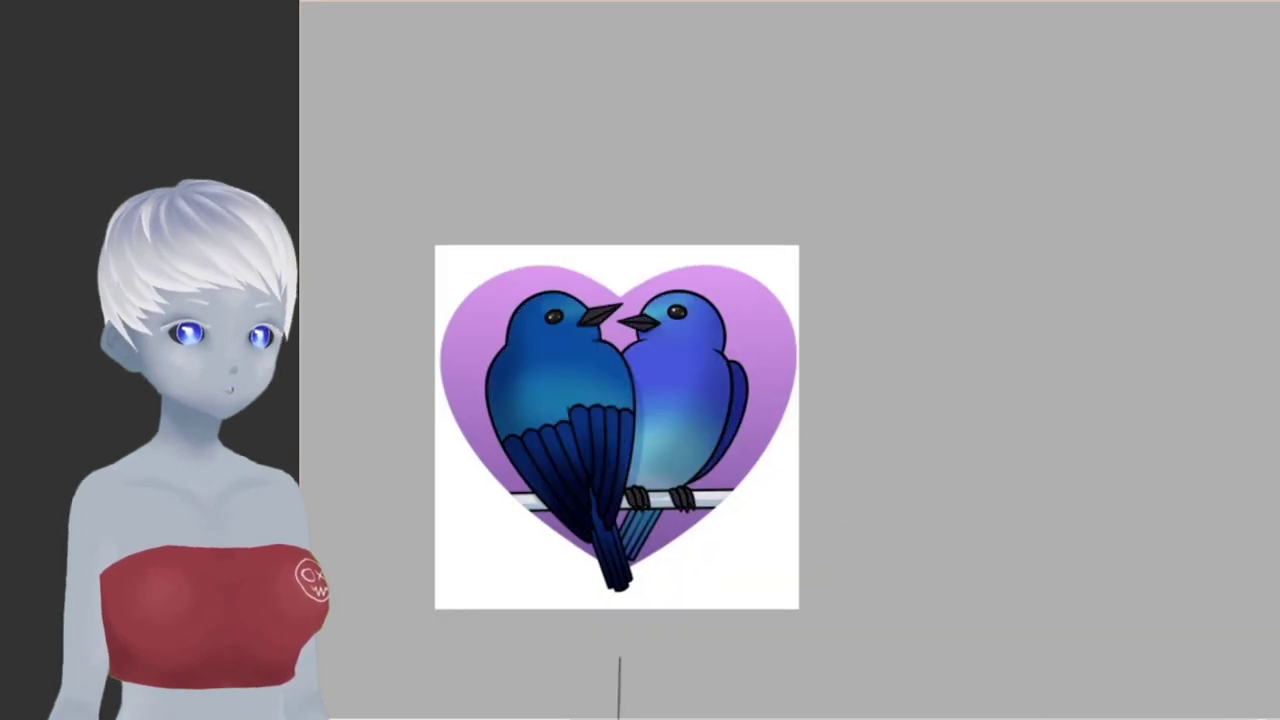